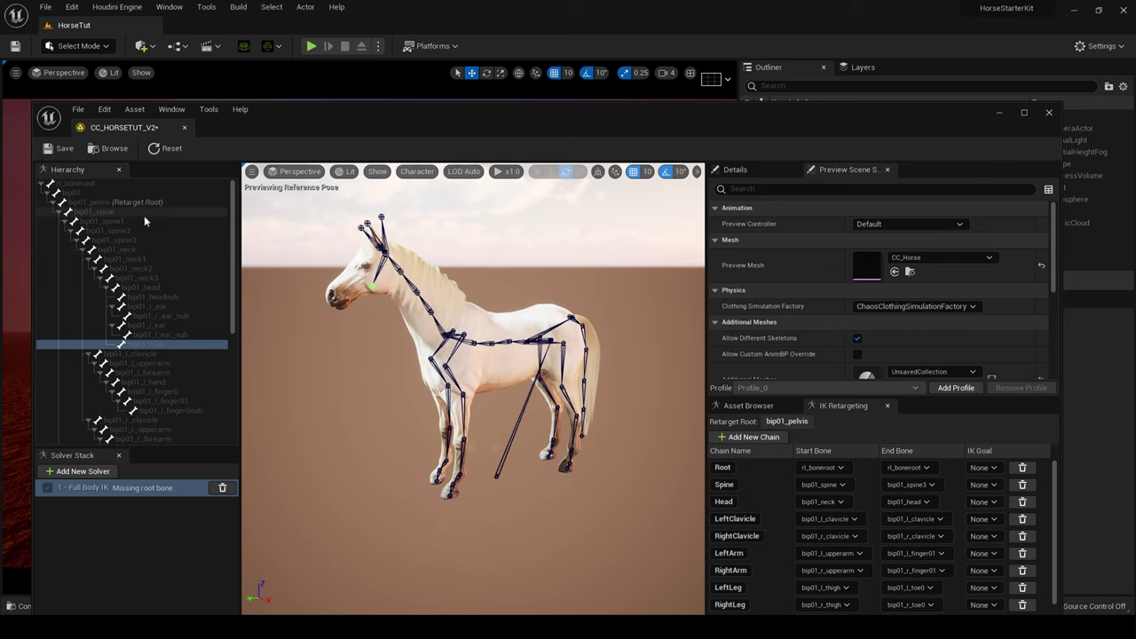
Step: Start an FBX export of the selected horse from Character Creator's File menu
left_click(91, 203)
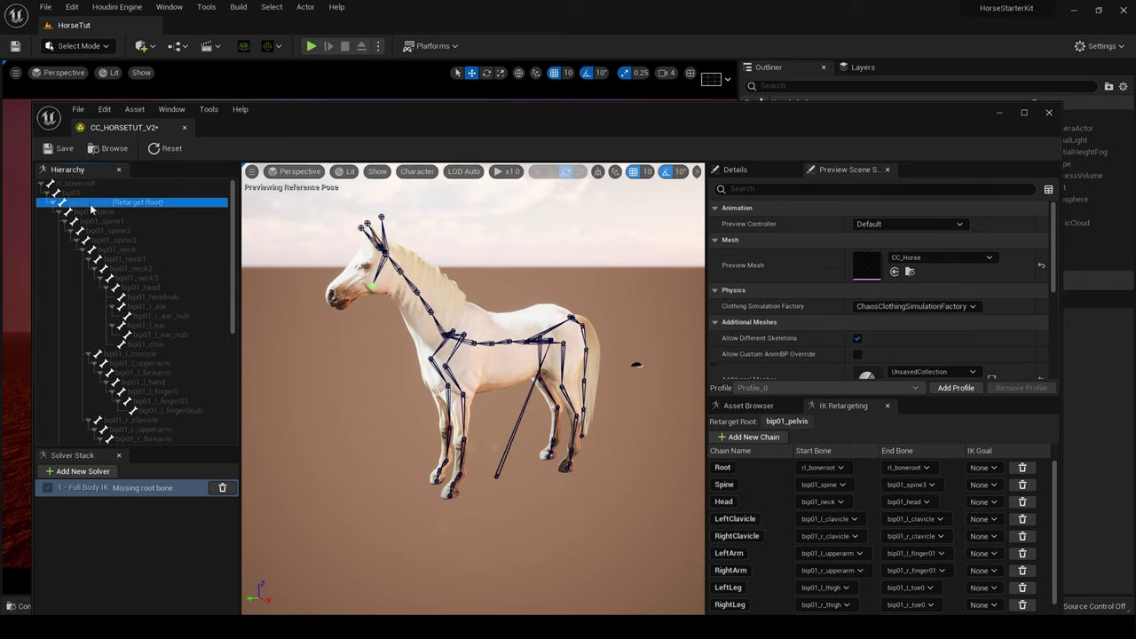
right_click(92, 203)
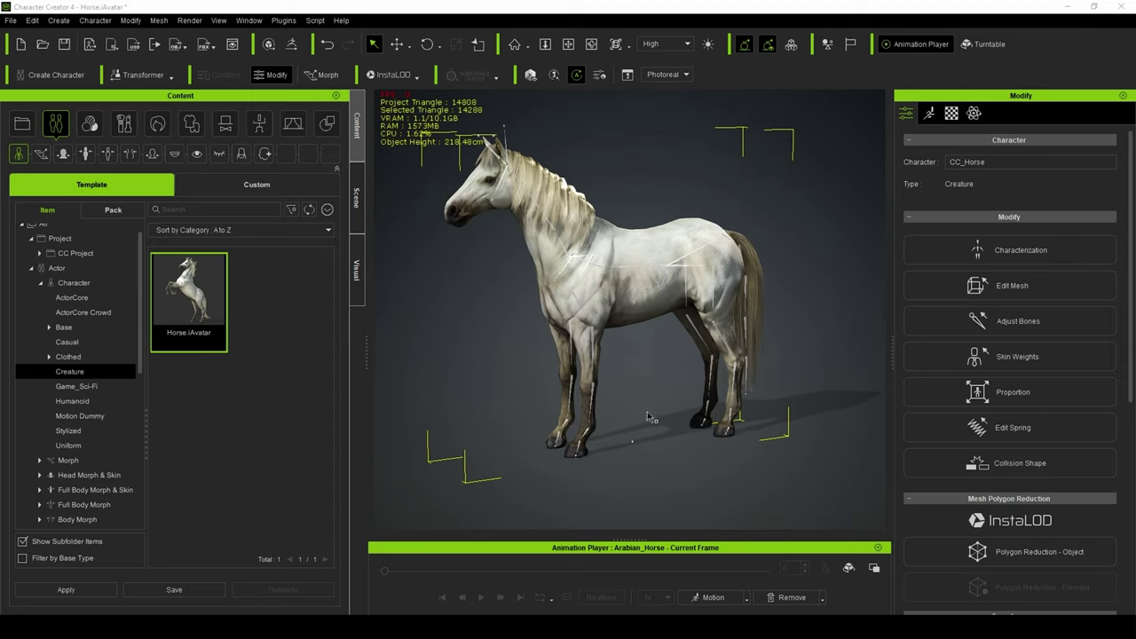
left_click(11, 20)
mouse_move(59, 133)
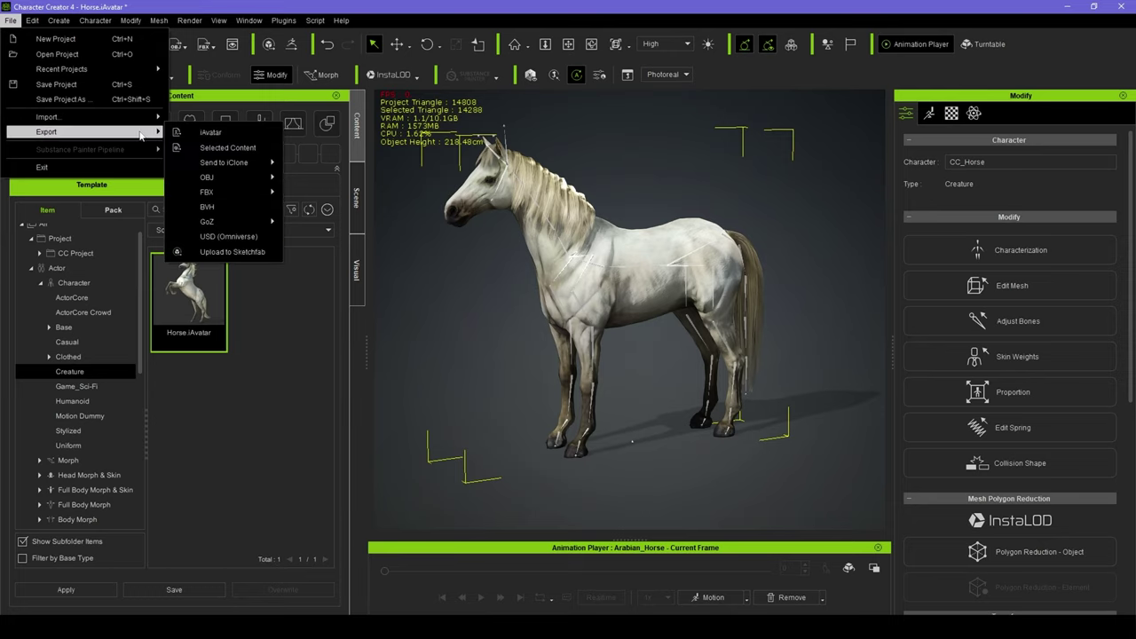
mouse_move(244, 195)
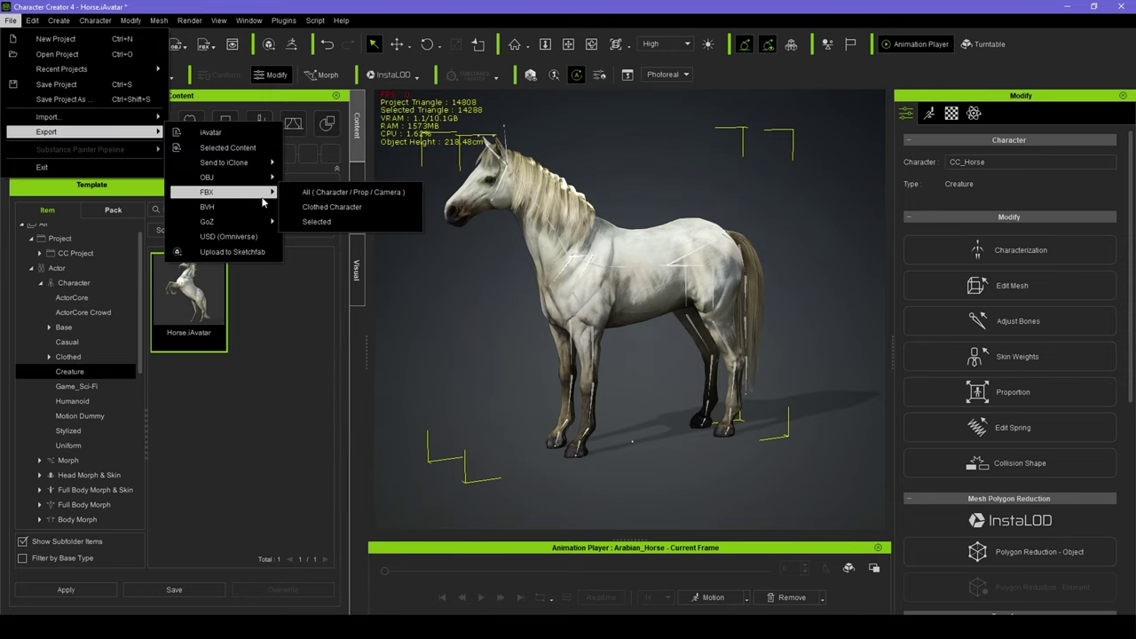
left_click(334, 226)
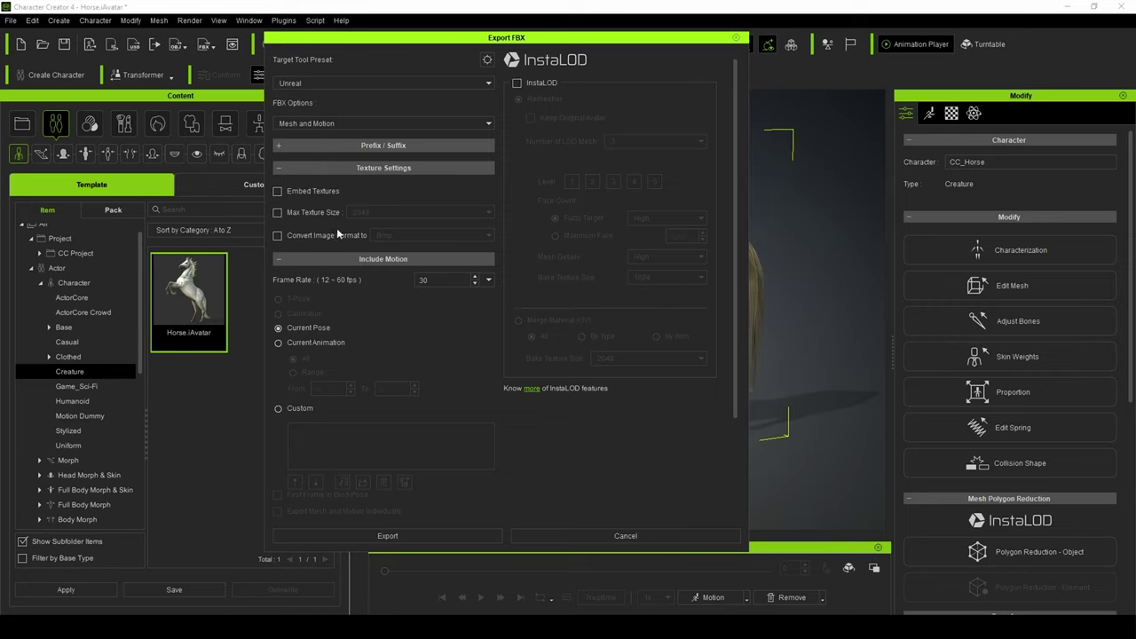
Step: Keep the Unreal target preset, set FBX contents to Mesh only with no motion, and export
left_click(459, 87)
left_click(347, 129)
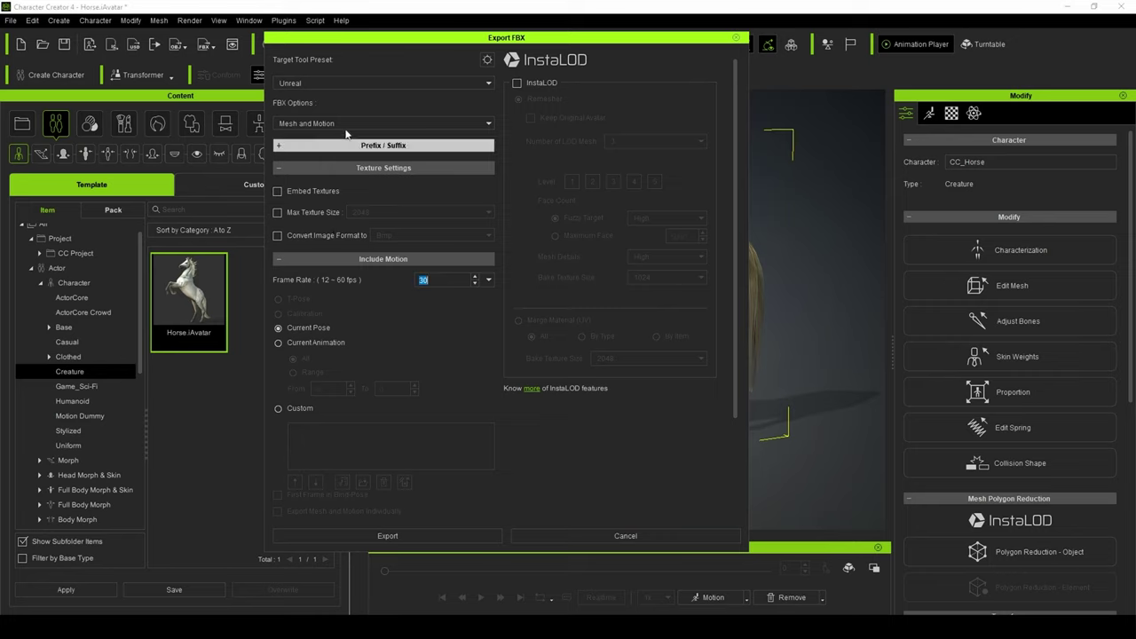
left_click(346, 129)
left_click(329, 137)
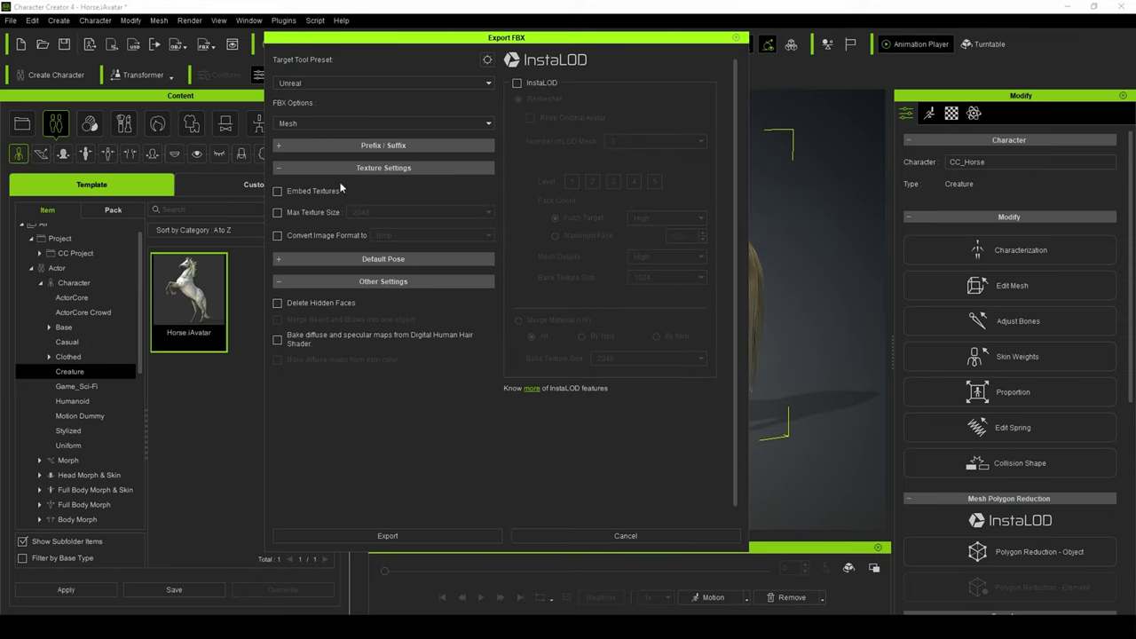
left_click(429, 535)
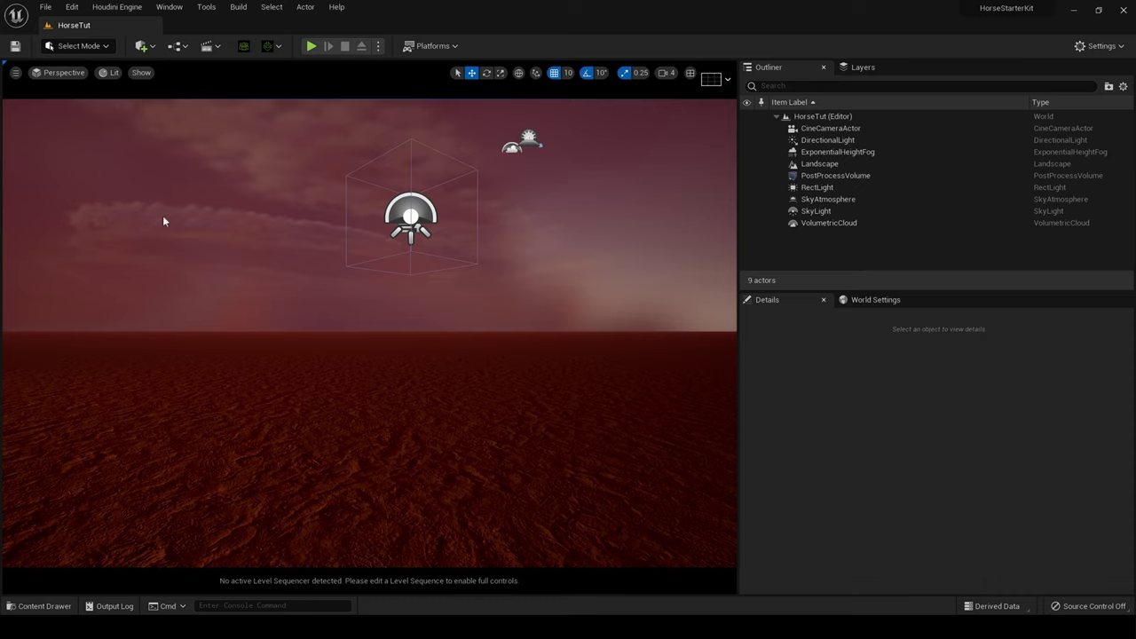
Step: Create a new folder at the top level of the Content folder
left_click(37, 605)
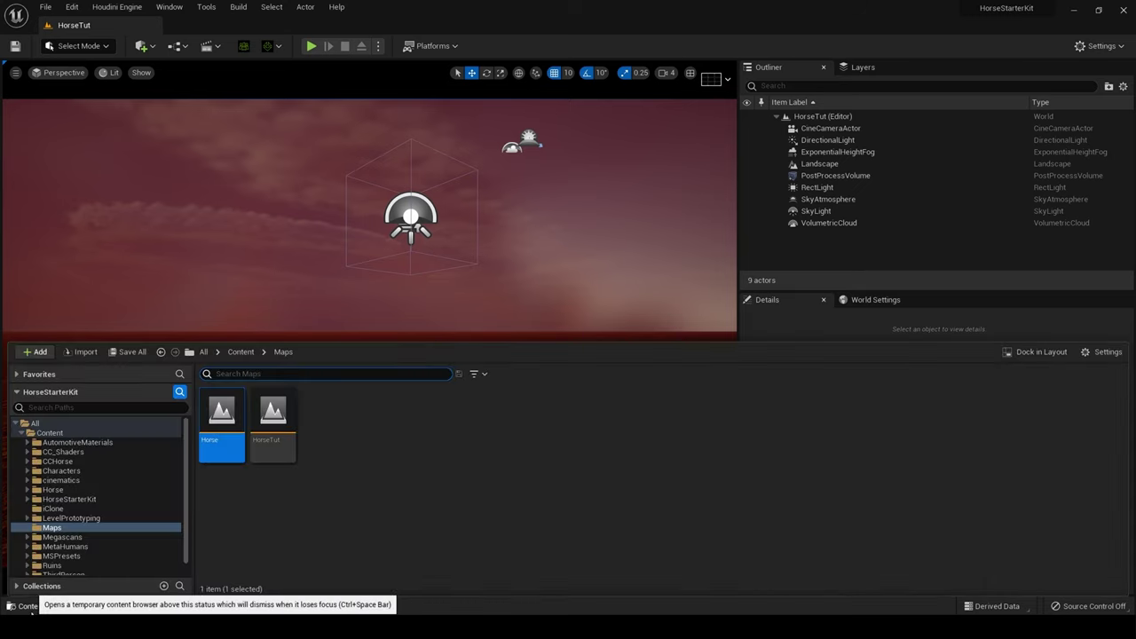
left_click(236, 352)
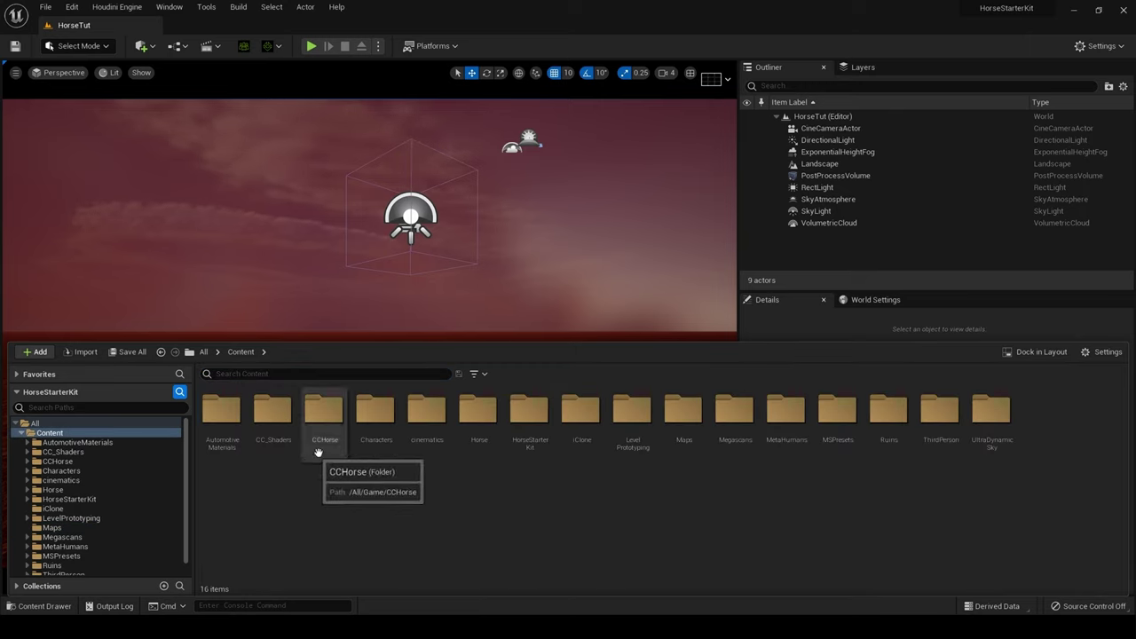
right_click(390, 550)
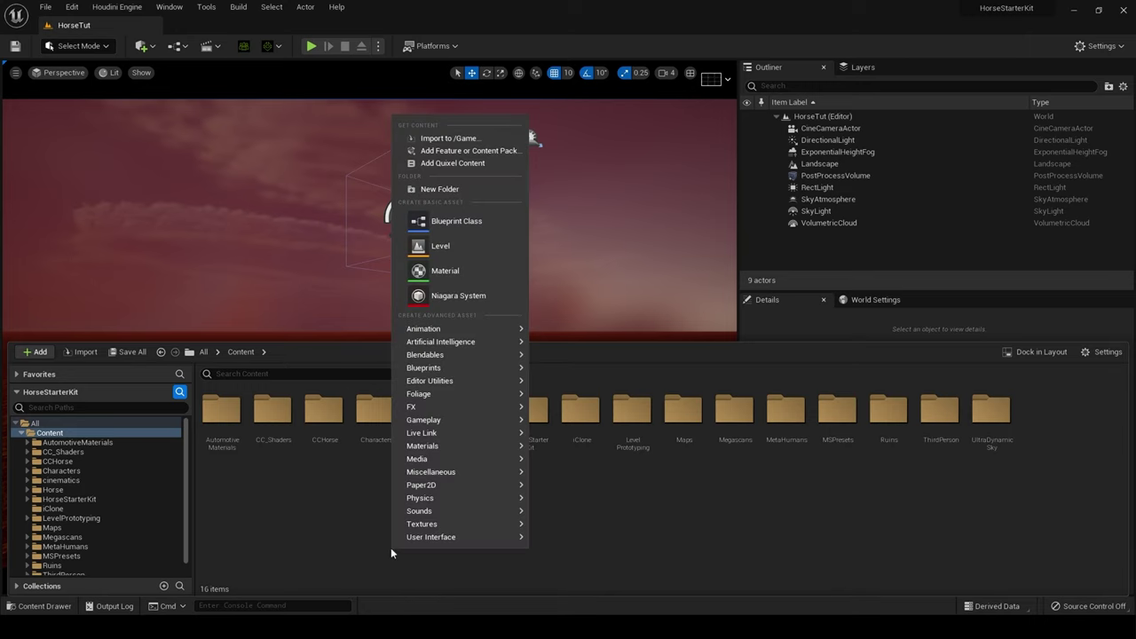
left_click(447, 189)
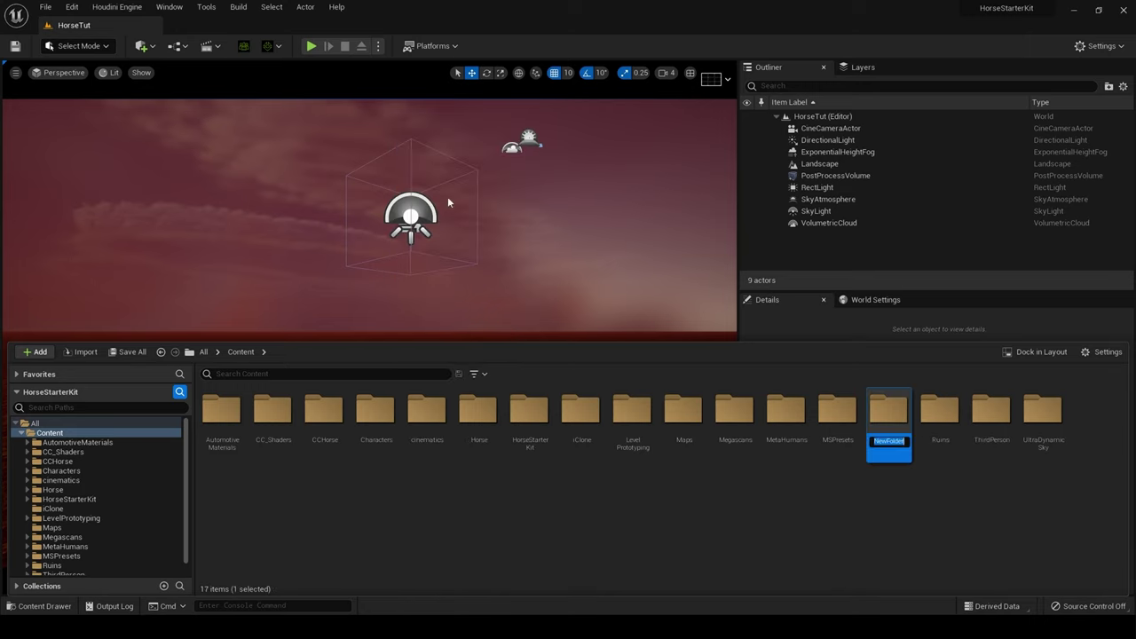
Step: Name the new folder CC_HorseTUT and open it
key("BackSpace")
type("CC")
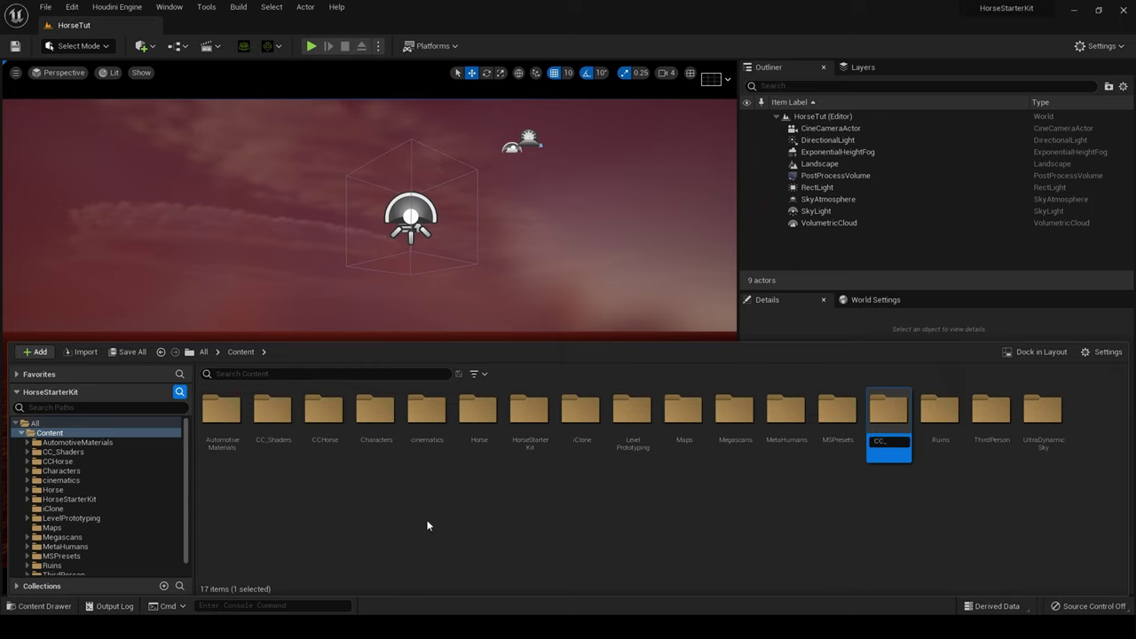
type("_HORSE")
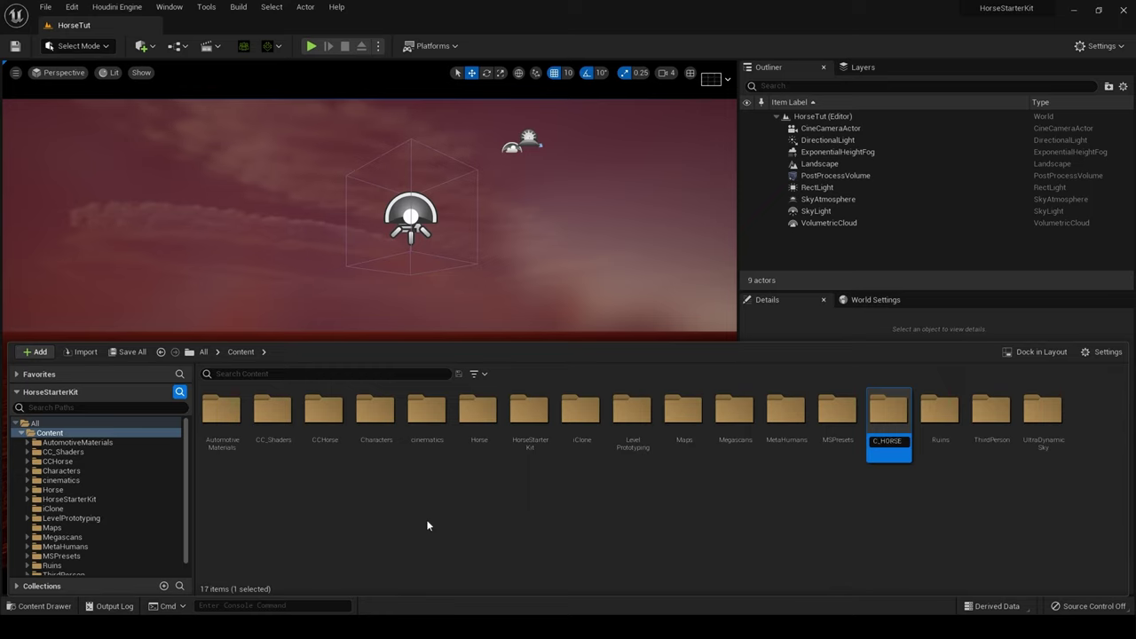
key("BackSpace")
key("BackSpace")
key("BackSpace")
key("BackSpace")
type("orseTuT")
key("Return")
double_click(279, 433)
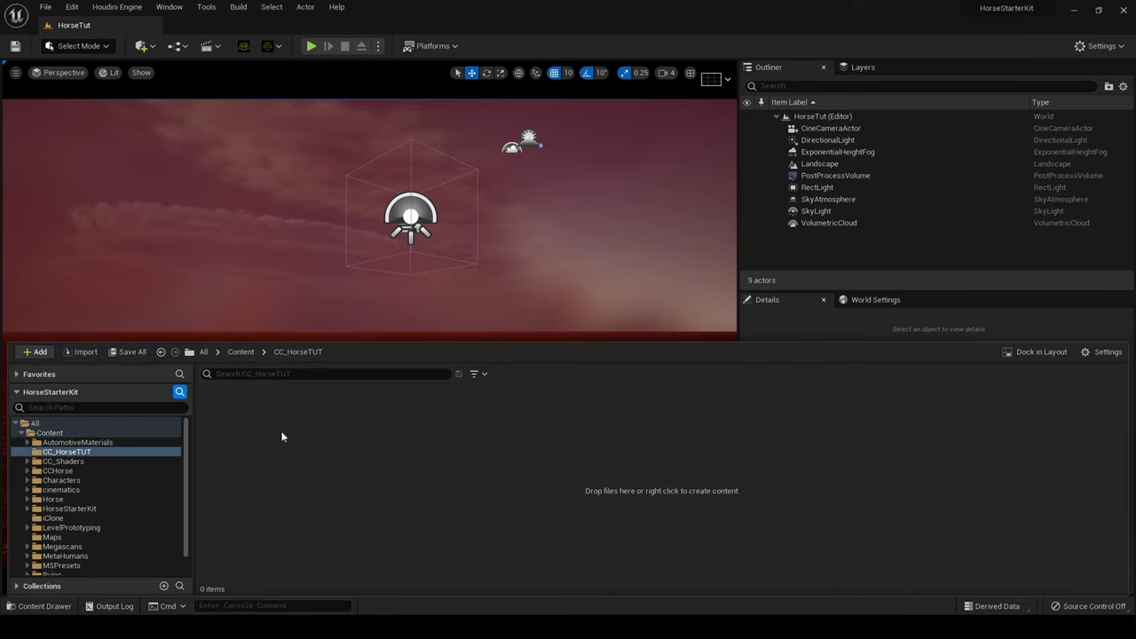
Step: Choose CC_Horse.Fbx to import into /Game/CC_HorseTUT
right_click(380, 445)
mouse_move(390, 404)
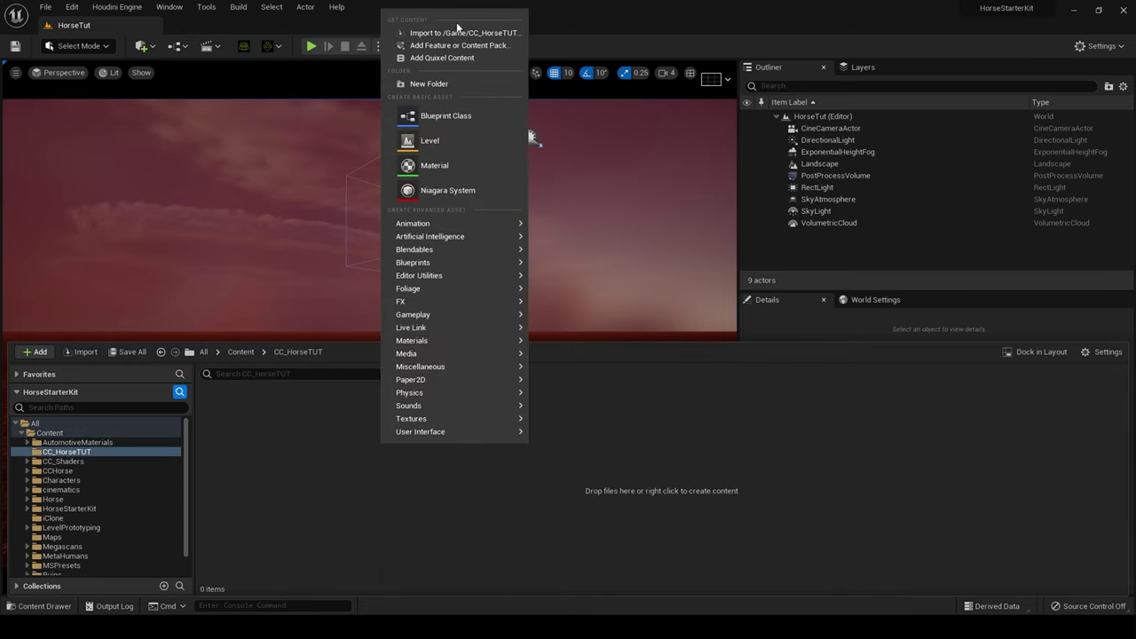
left_click(459, 34)
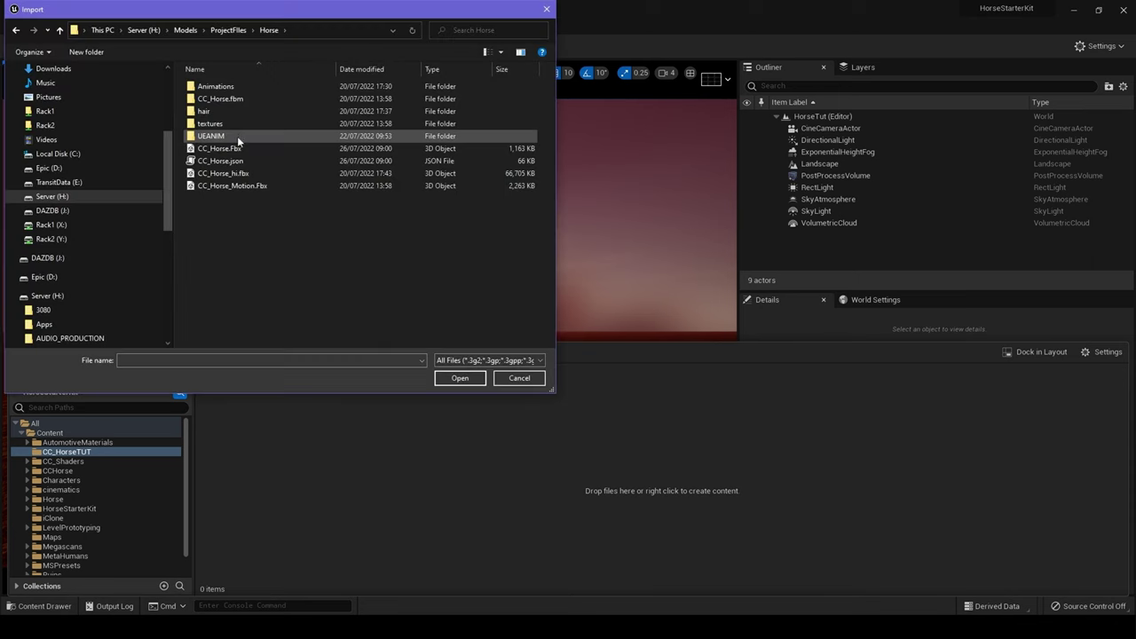
left_click(236, 149)
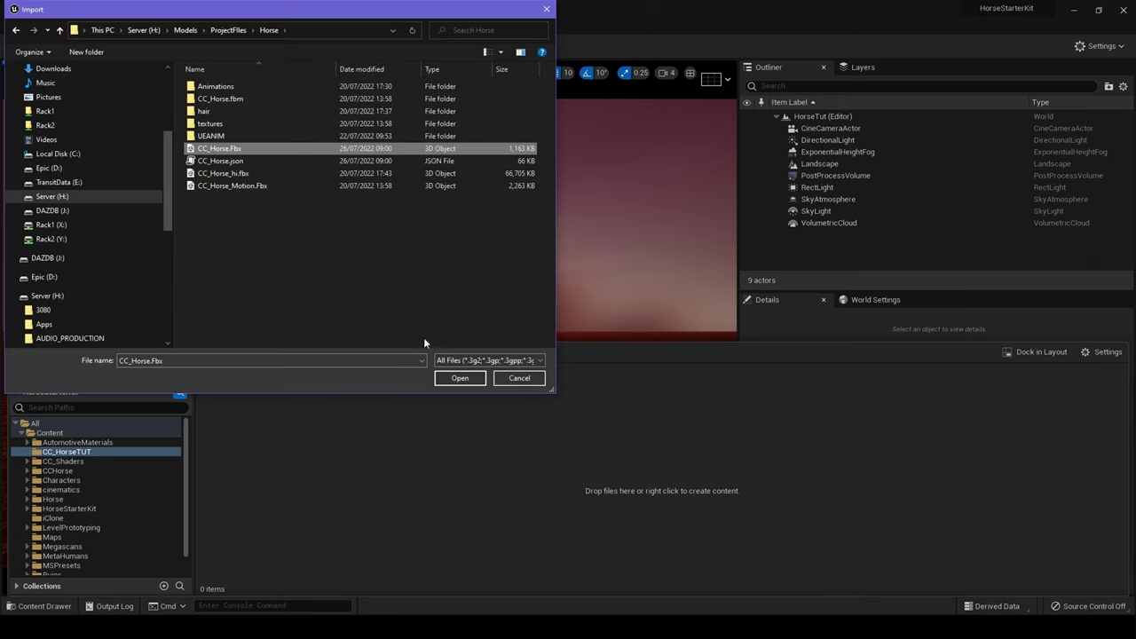
left_click(459, 379)
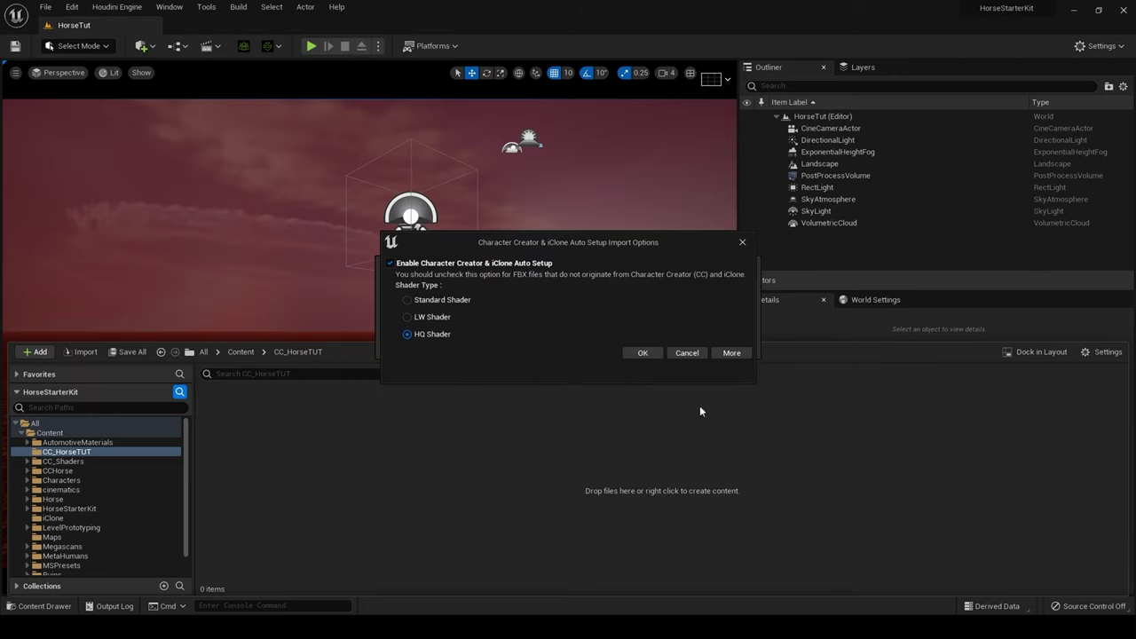
Step: Accept the HQ shader auto setup, disable Import Animations, and import the horse mesh
left_click(641, 353)
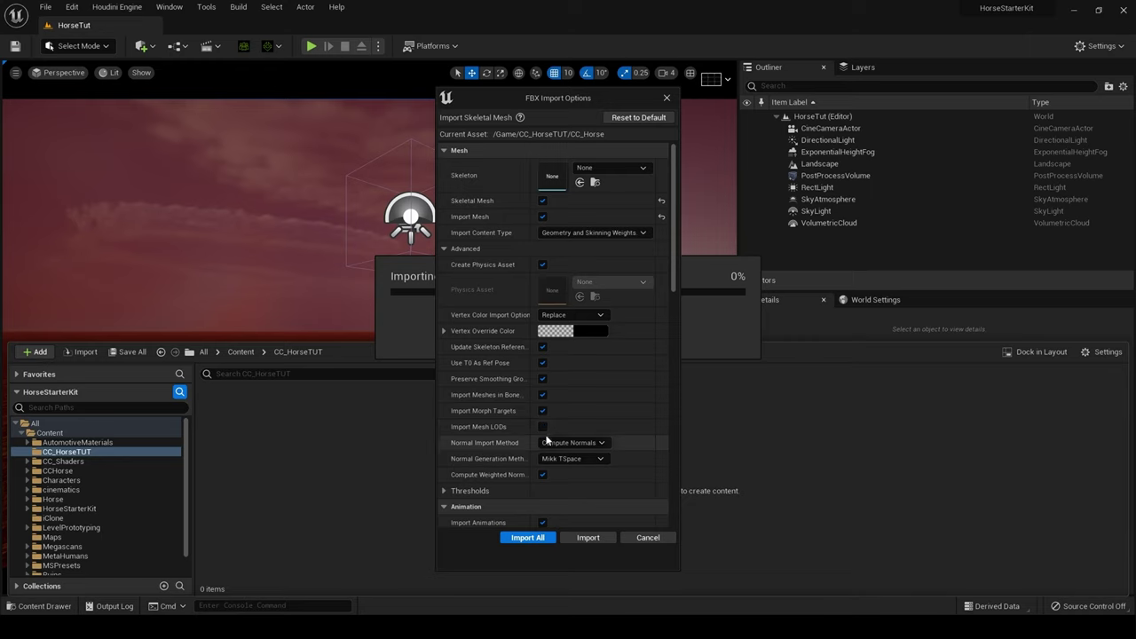
scroll(611, 457, "down", 6)
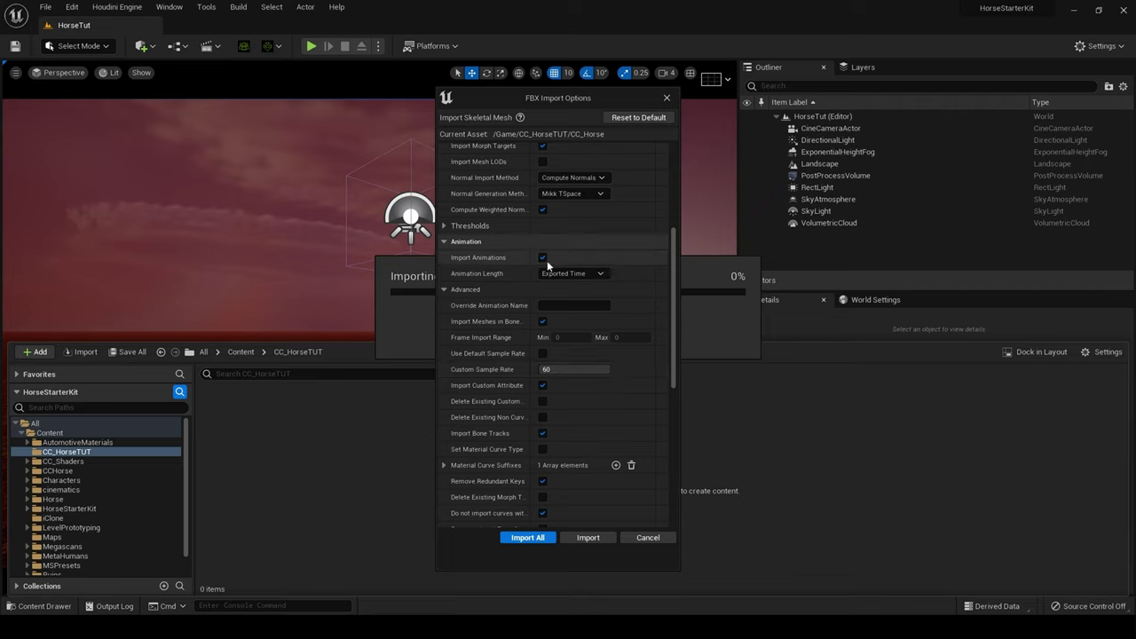
left_click(542, 258)
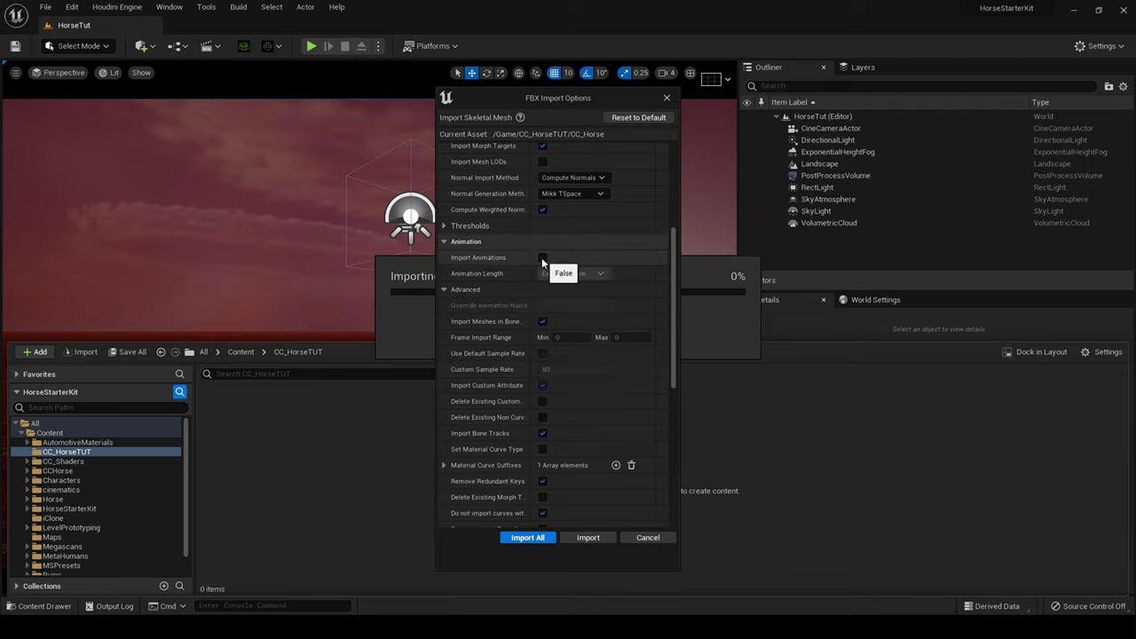
scroll(540, 326, "down", 5)
scroll(539, 325, "up", 10)
left_click(575, 537)
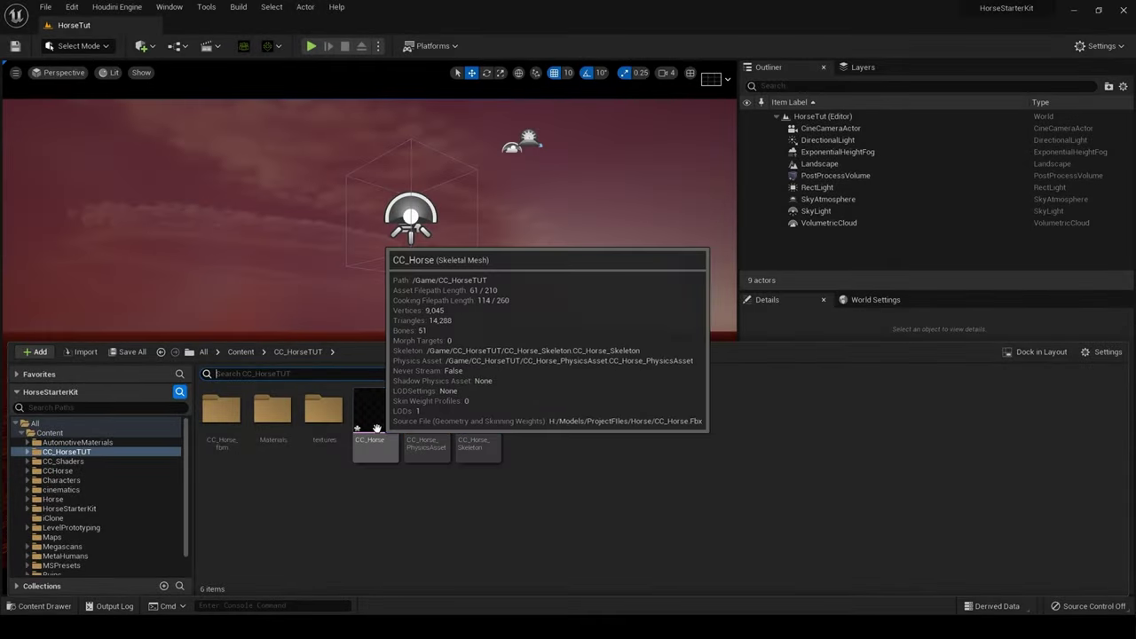
double_click(376, 435)
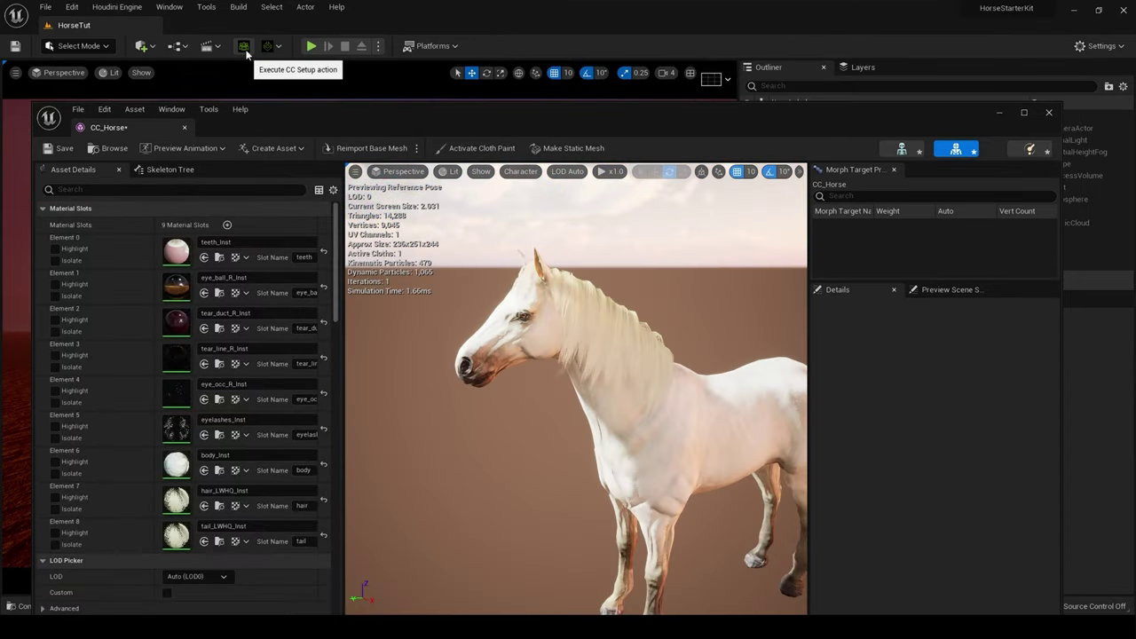
left_click(244, 48)
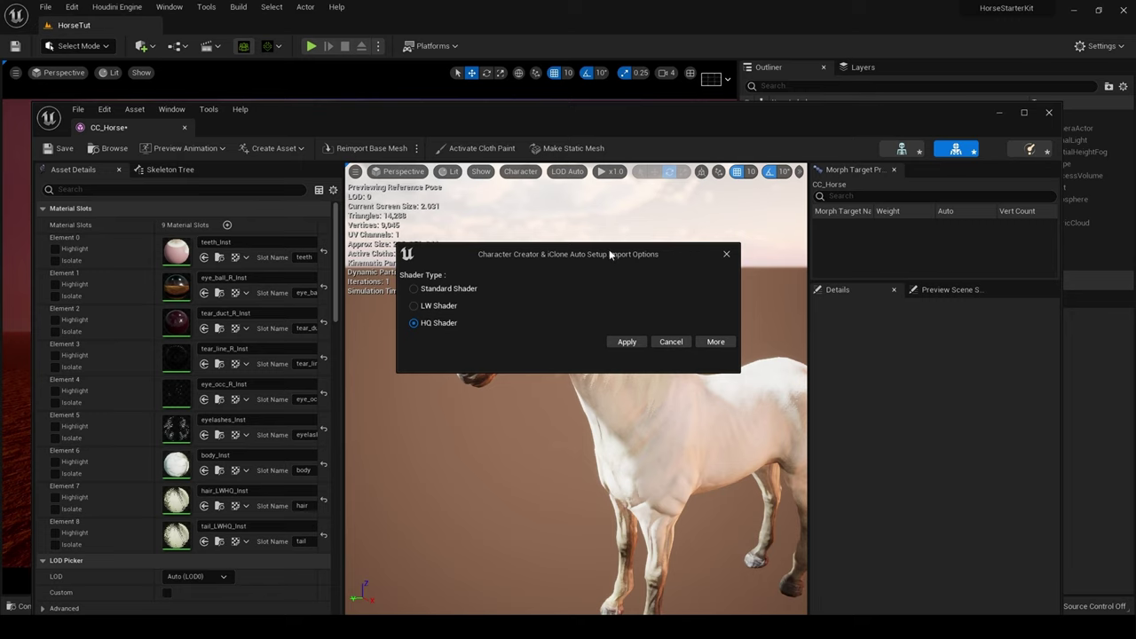
left_click_drag(603, 252, 583, 246)
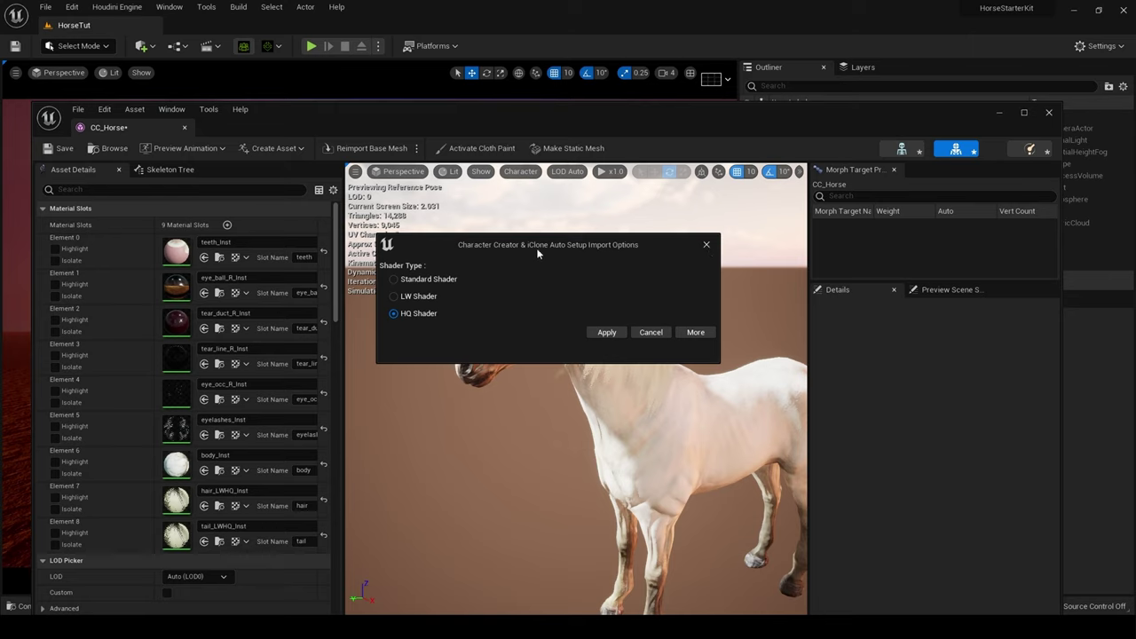
left_click(705, 245)
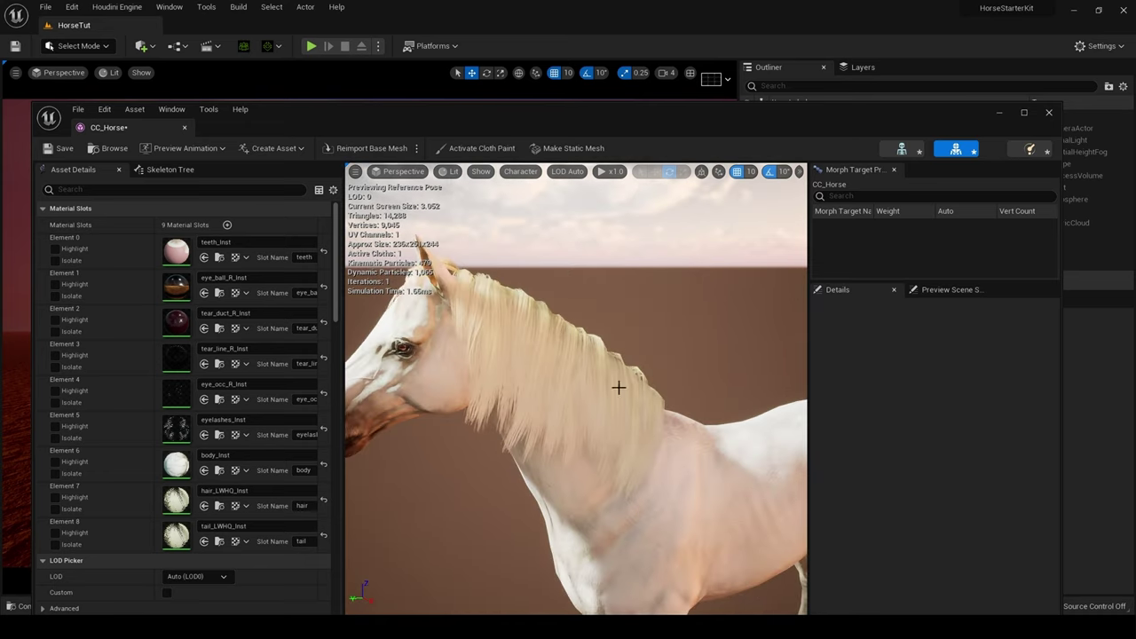
left_click_drag(598, 406, 532, 406)
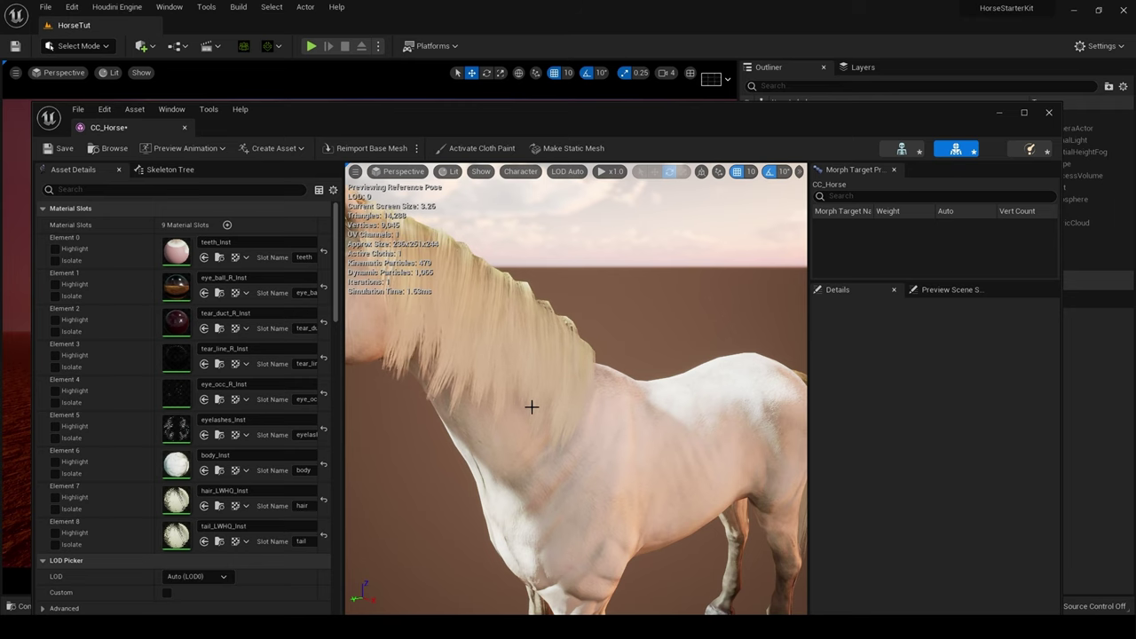
left_click(1047, 112)
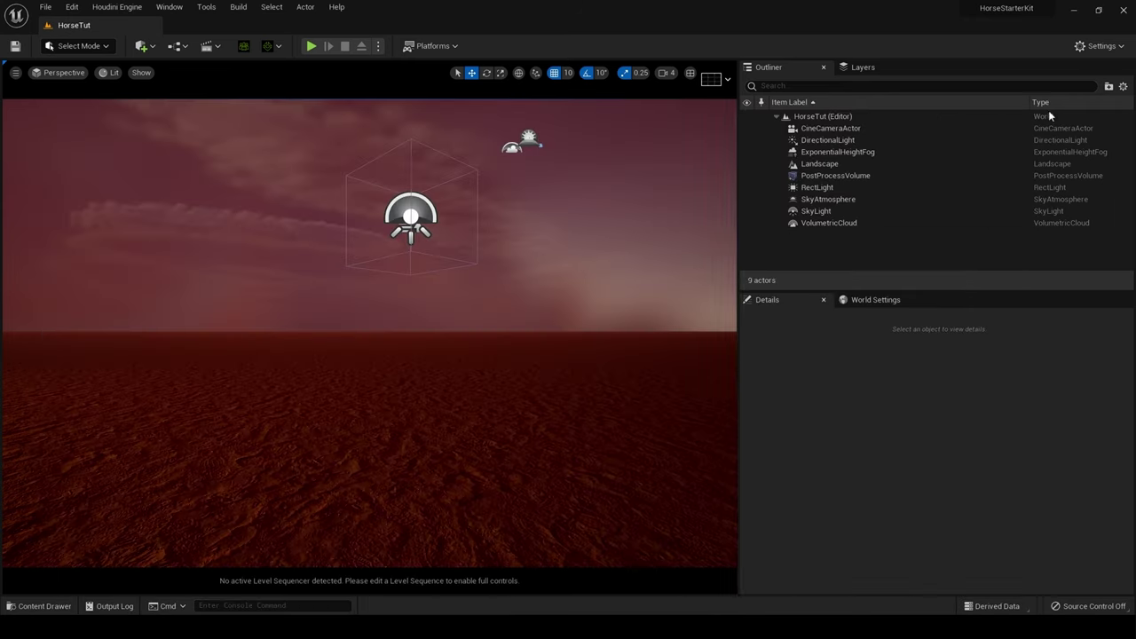
Step: Create a new IK Rig asset based on the CC_Horse skeletal mesh
left_click(39, 606)
right_click(547, 444)
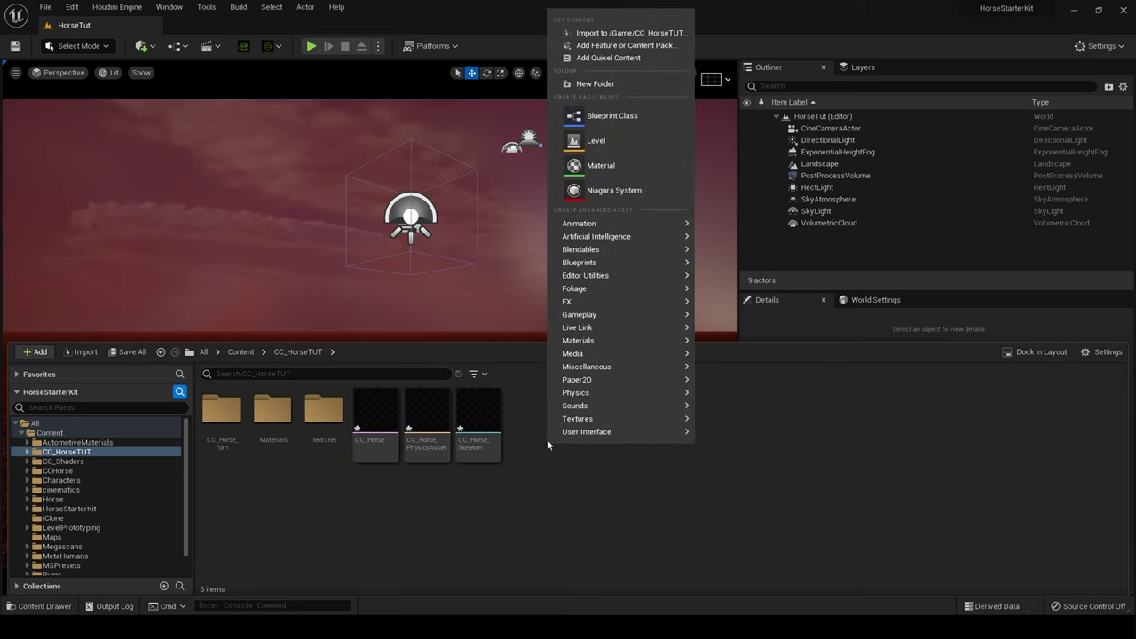
mouse_move(594, 224)
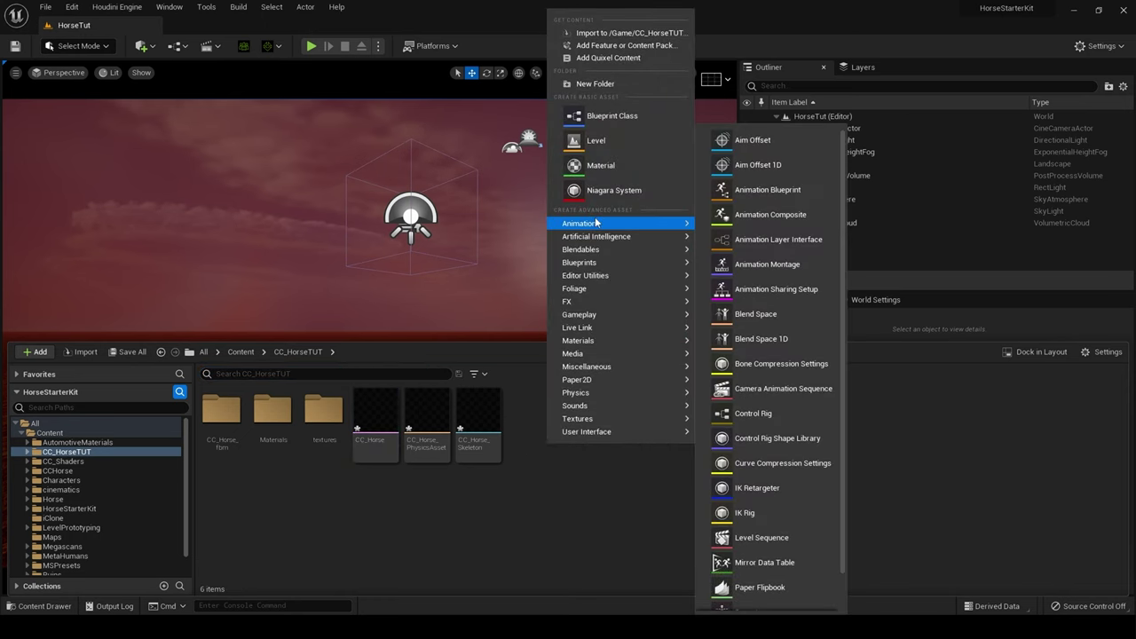
left_click(776, 515)
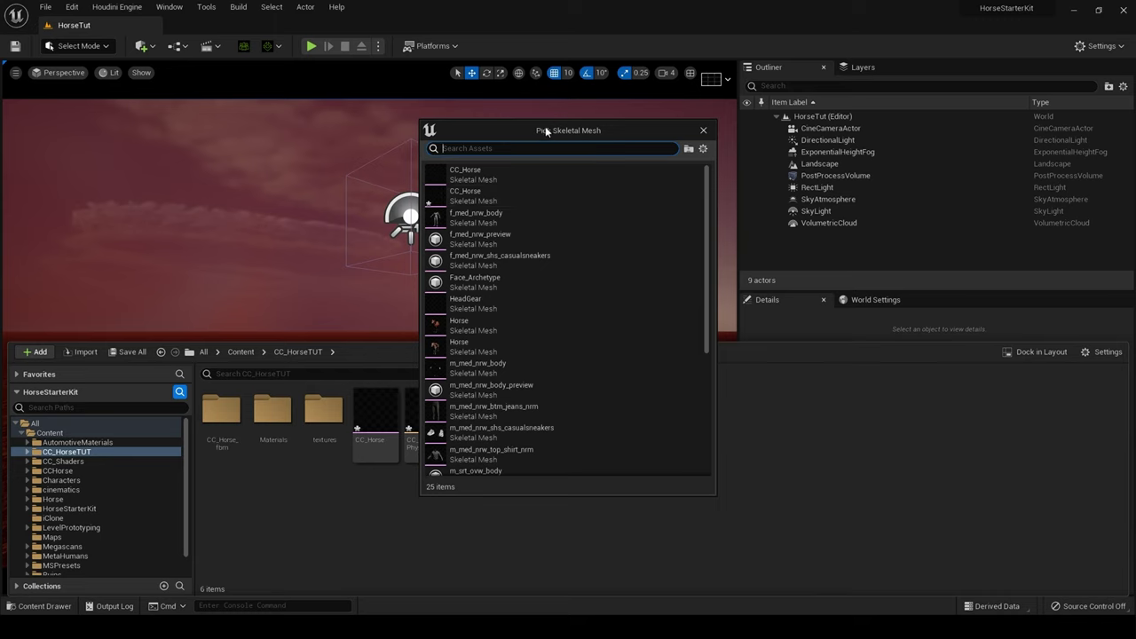
left_click_drag(545, 129, 692, 179)
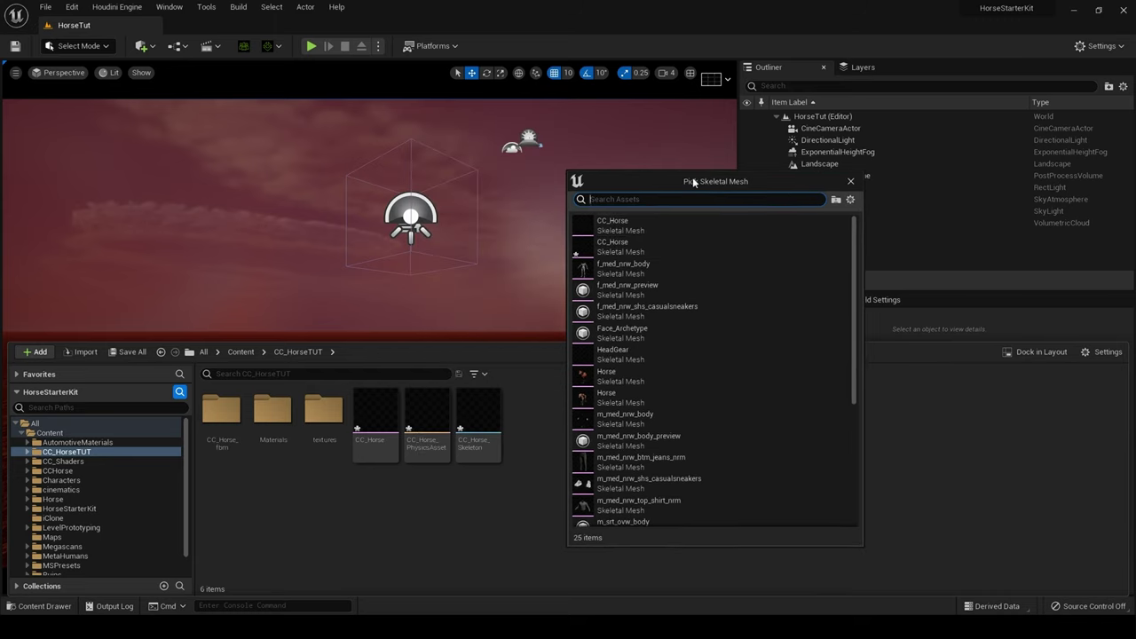
left_click(629, 244)
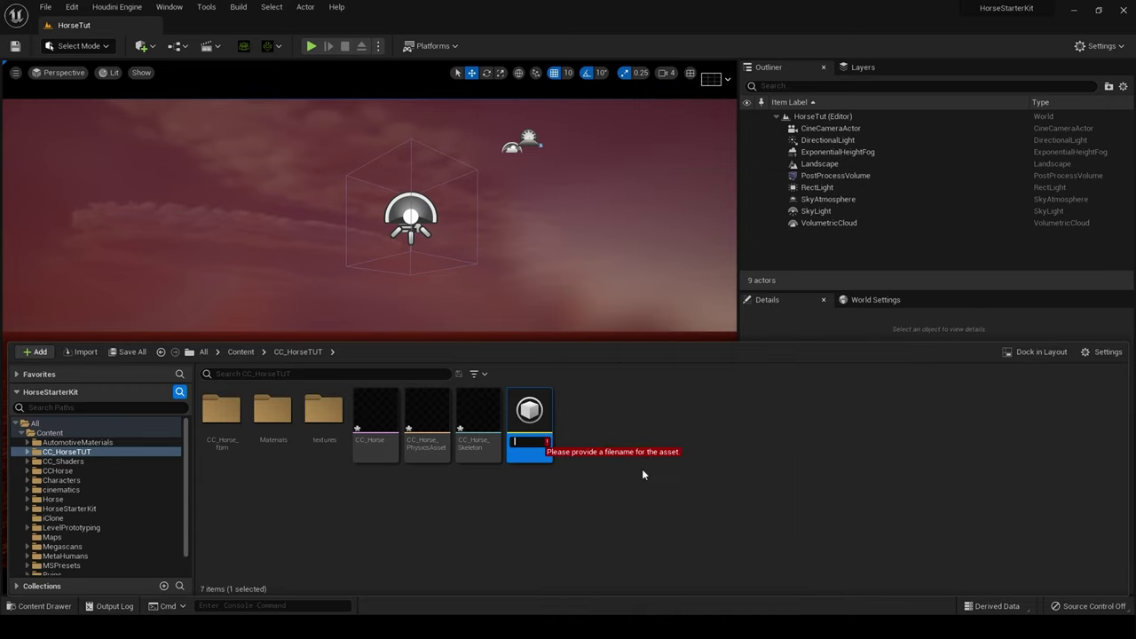
Step: Name the IK Rig CC_HORSETUT_V2 and open it in the IK Rig editor
type("C")
type("C")
type("_H")
type("ORSE")
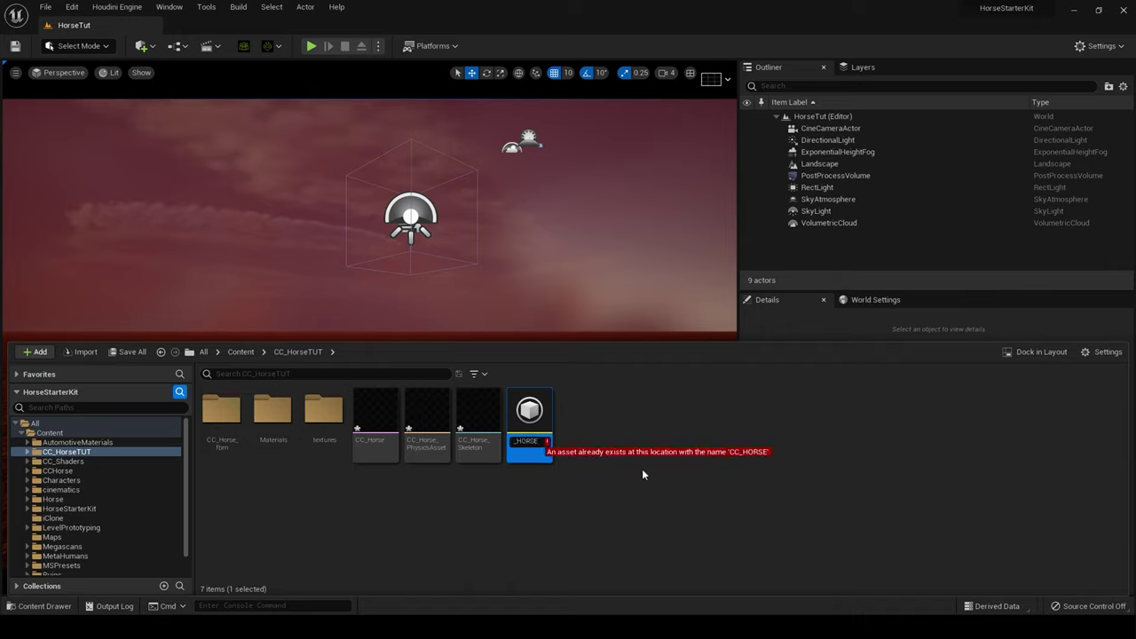
type("TUT_V2")
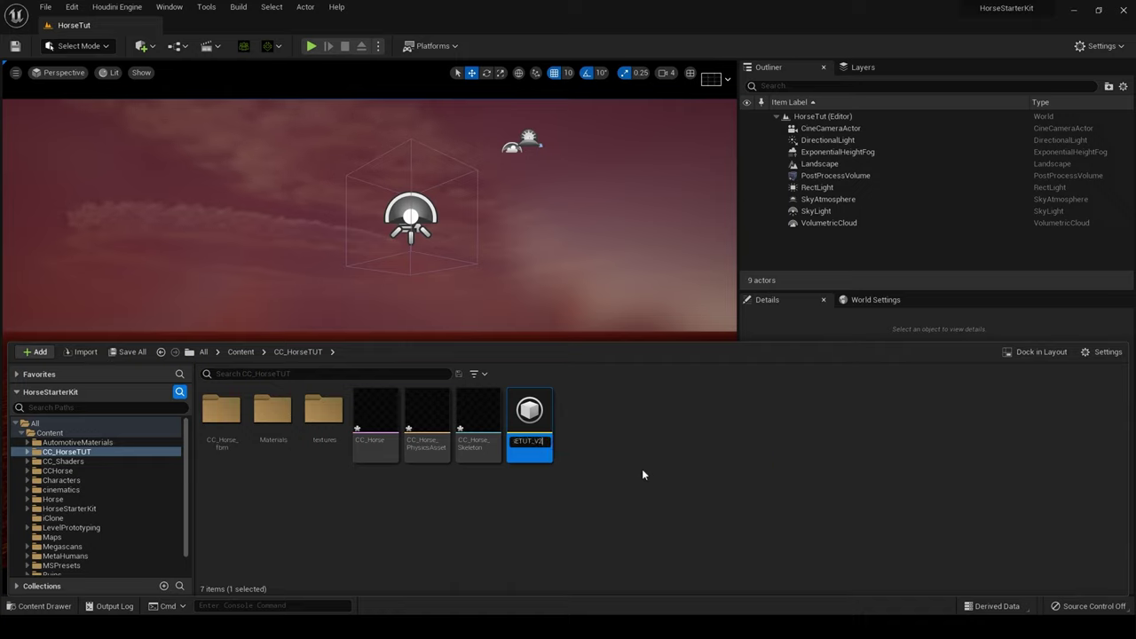
key("Return")
double_click(529, 412)
Step: Add a retarget chain named Root on the rl_boneroot bone
mouse_move(529, 414)
right_mouse_down()
mouse_move(497, 400)
mouse_move(541, 417)
right_mouse_up()
right_click_drag(562, 352, 519, 353)
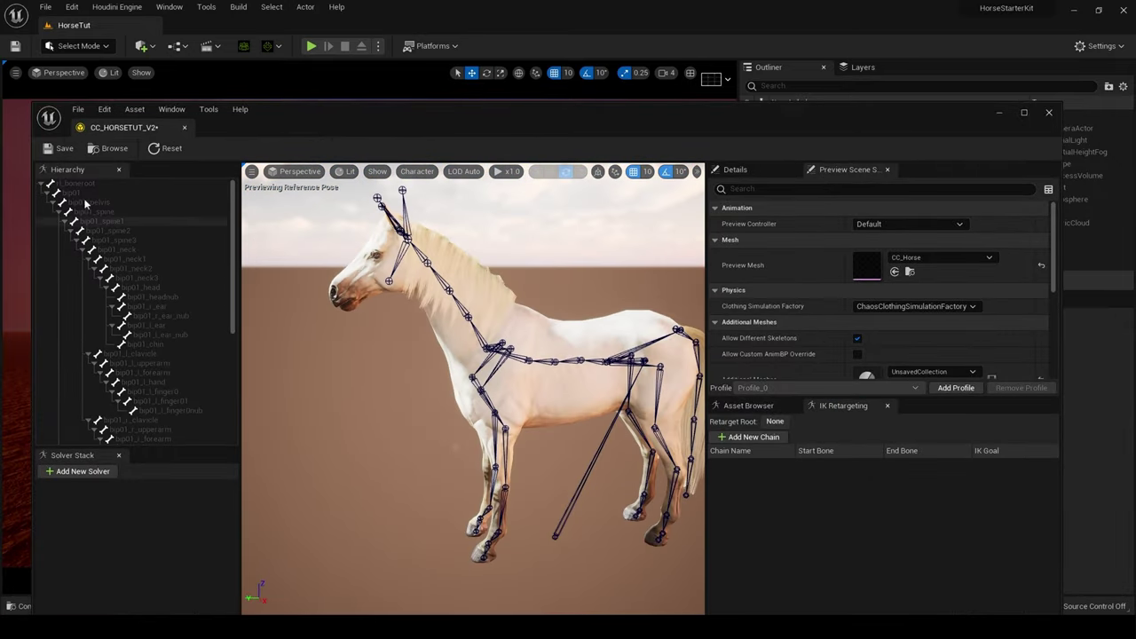
left_click(77, 195)
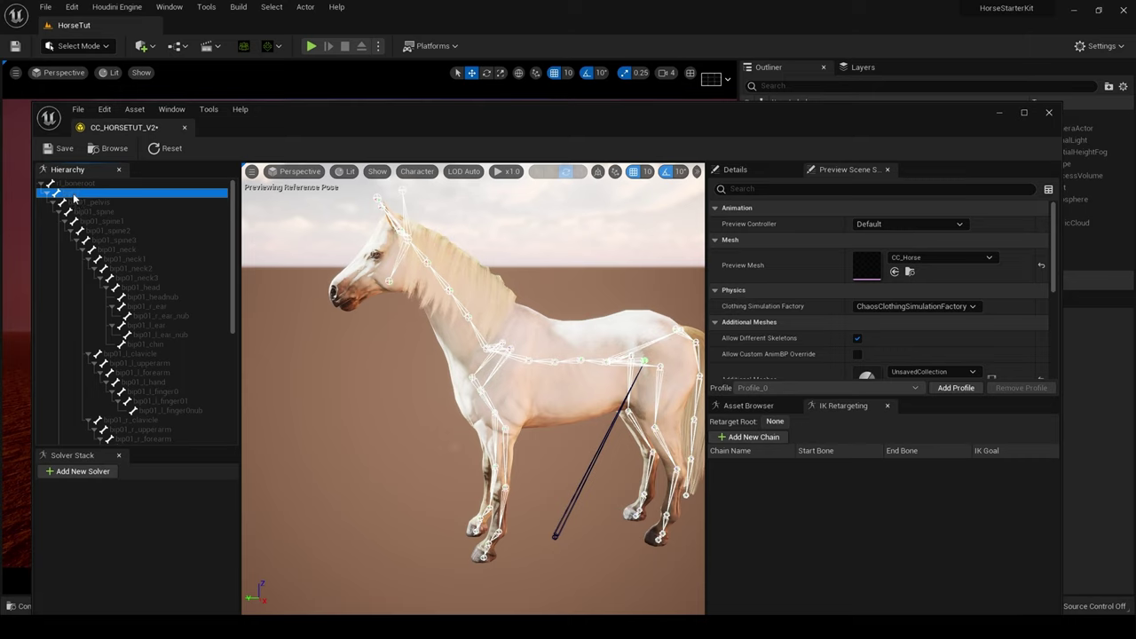
left_click(66, 183)
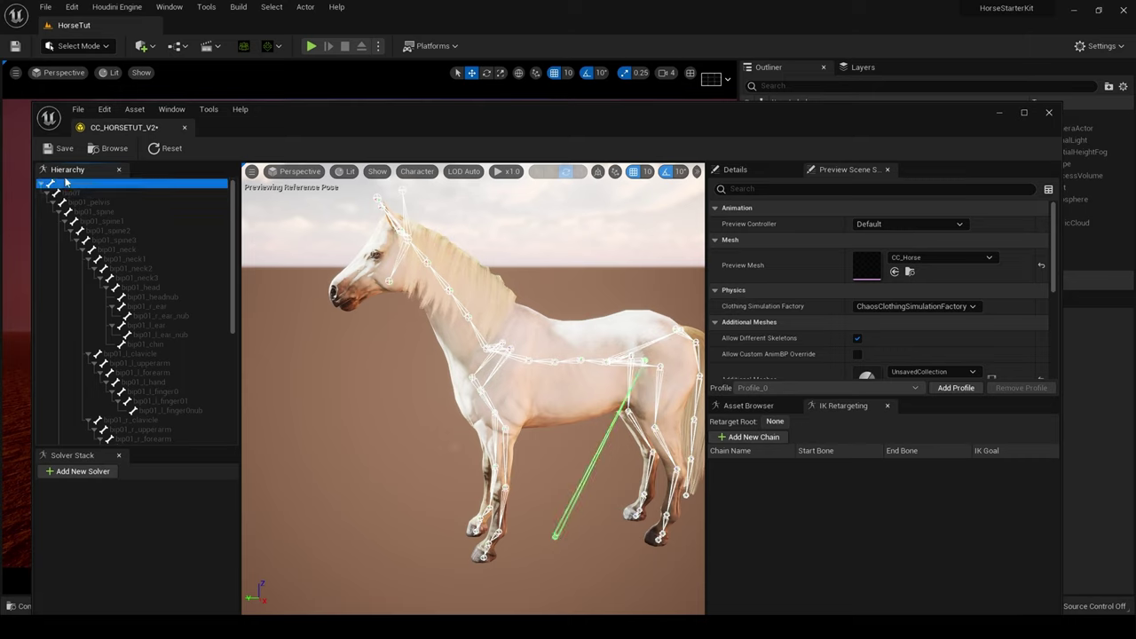
right_click(66, 183)
left_click(56, 191)
right_click(55, 186)
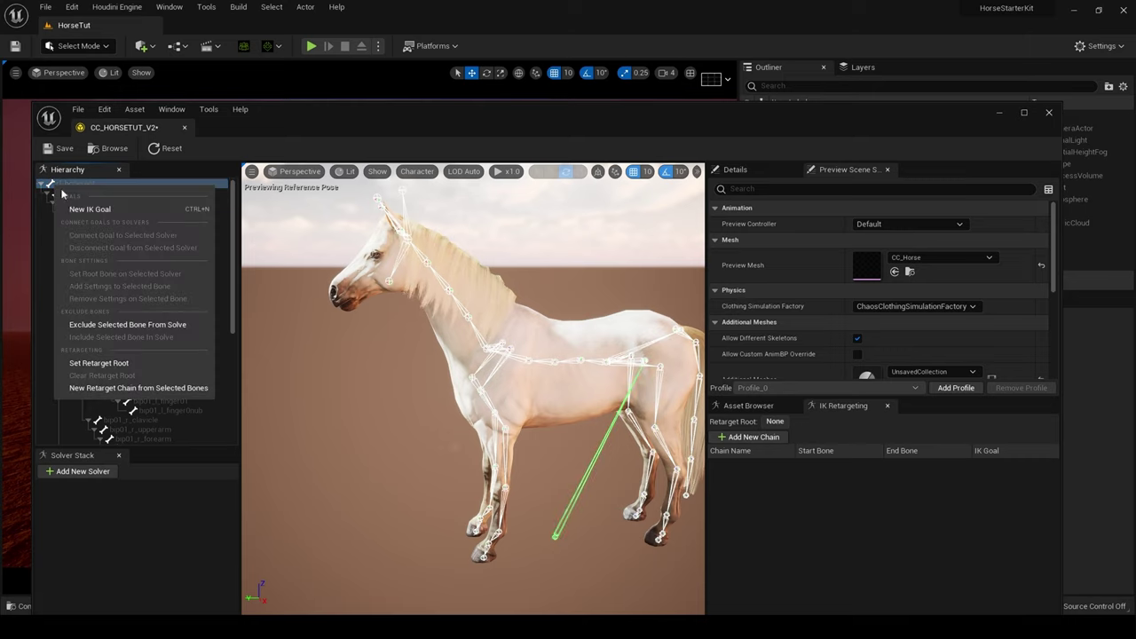
left_click(178, 388)
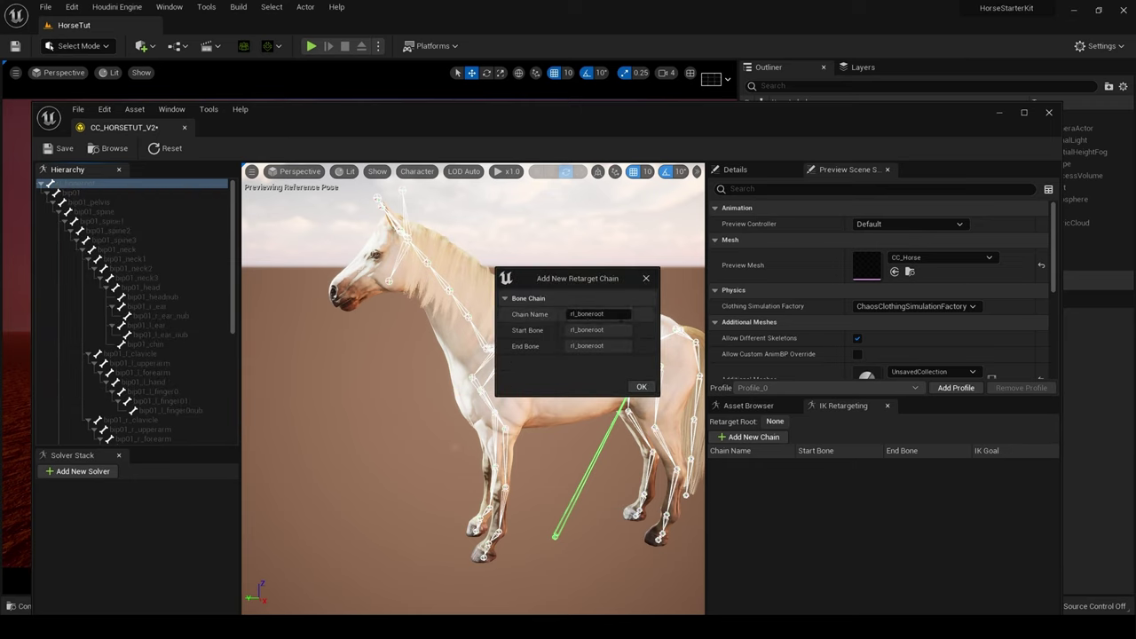
left_click(621, 316)
key("BackSpace")
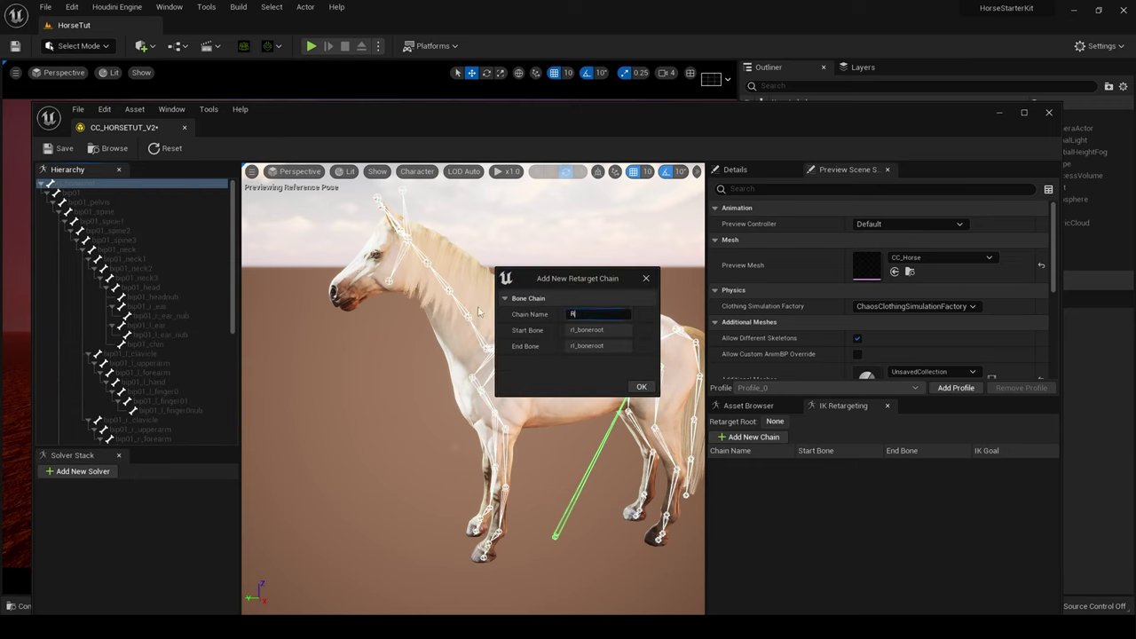
type("Root")
key("ctrl+a")
left_click(642, 386)
Step: Set bip01_pelvis as the rig's retarget root
left_click(82, 203)
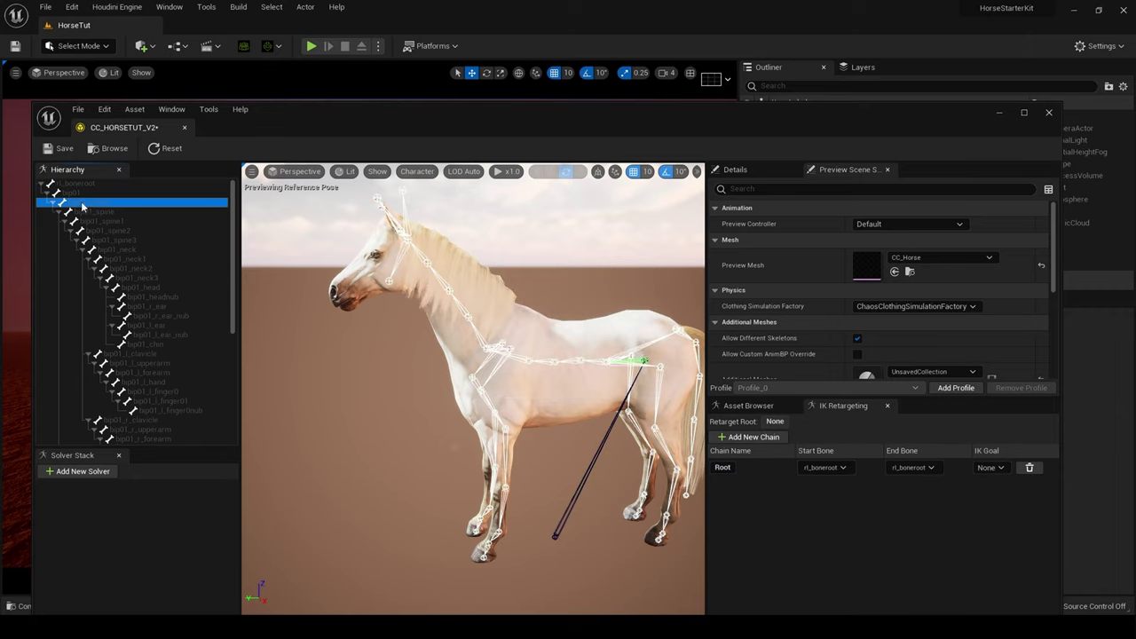
right_click(81, 205)
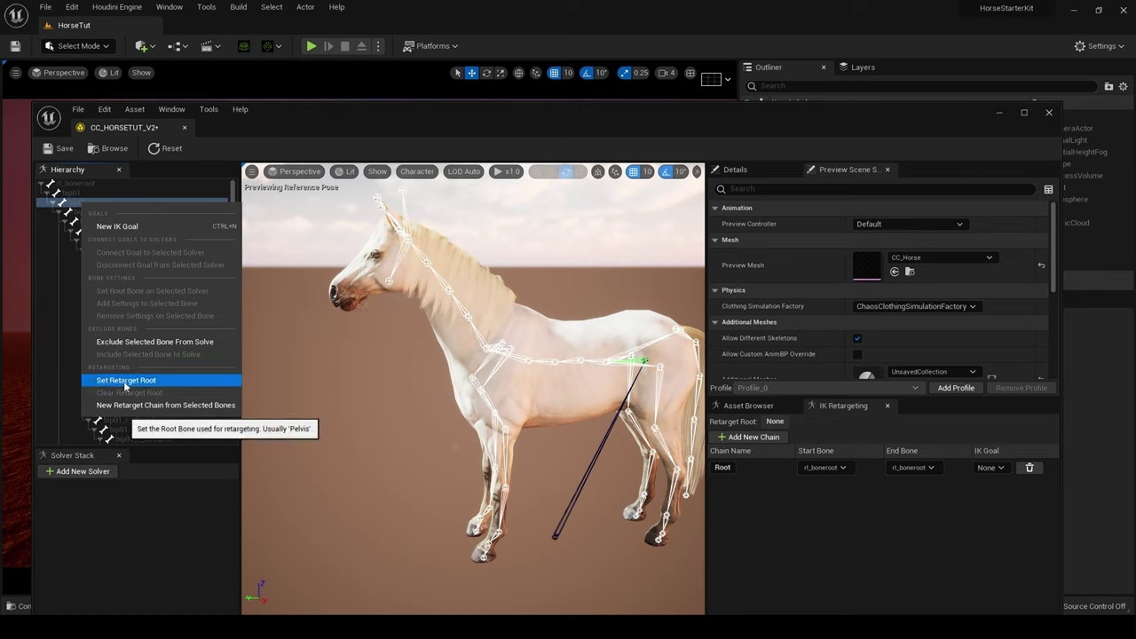
left_click(125, 381)
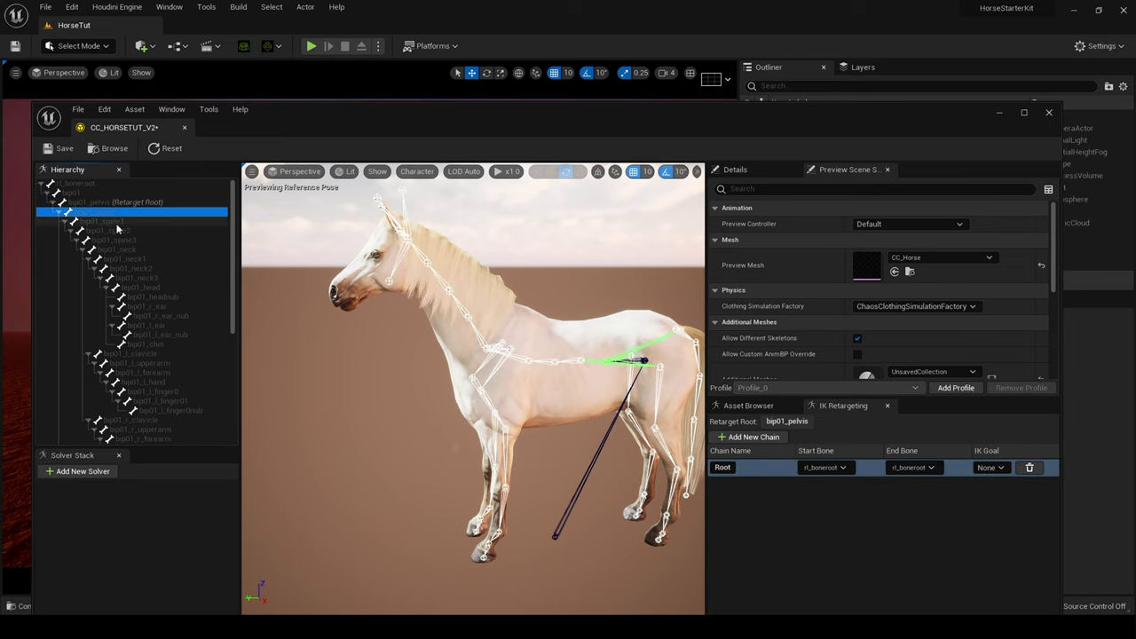
Step: Select the spine bones from bip01_spine through bip01_spine3
left_click(116, 223)
left_click(114, 212)
left_click(107, 221, "shift")
left_click(110, 230, "shift")
left_click(114, 240, "shift")
Step: Turn the selected bip01_spine–bip01_spine3 bones into a retarget chain named Spine
right_click(116, 240)
left_click(193, 439)
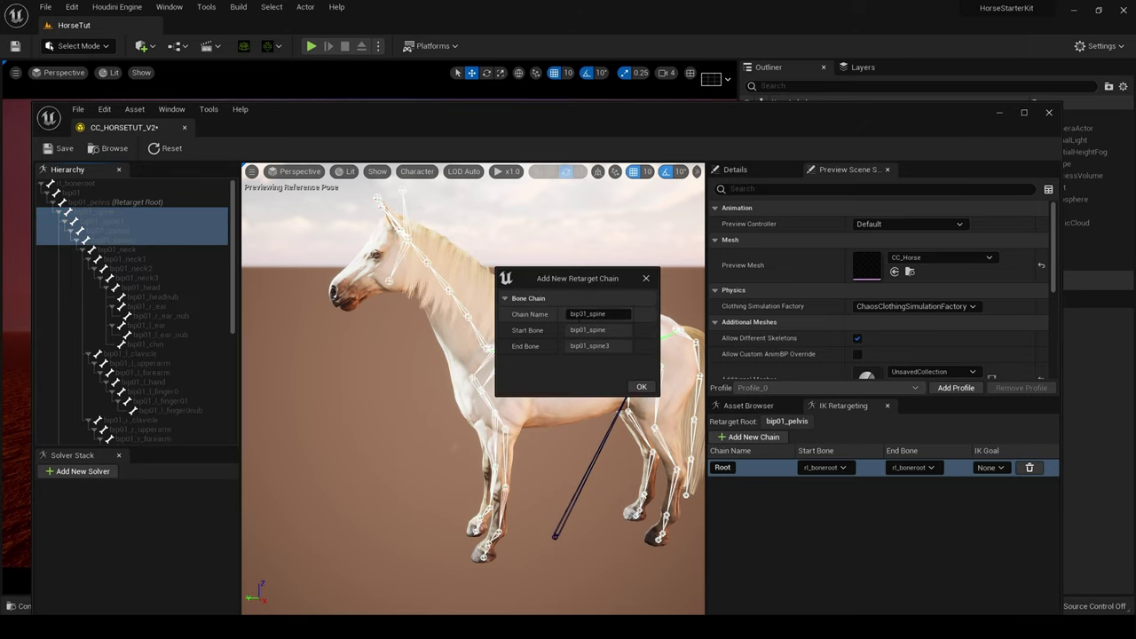
key("BackSpace")
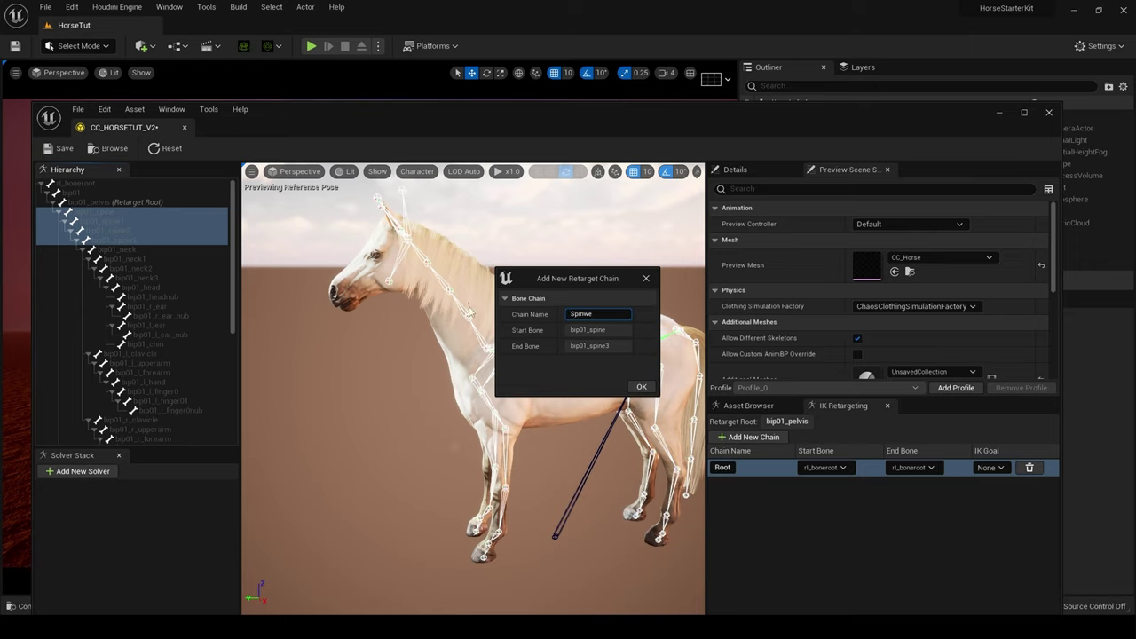
type("Spine")
key("Return")
left_click(641, 386)
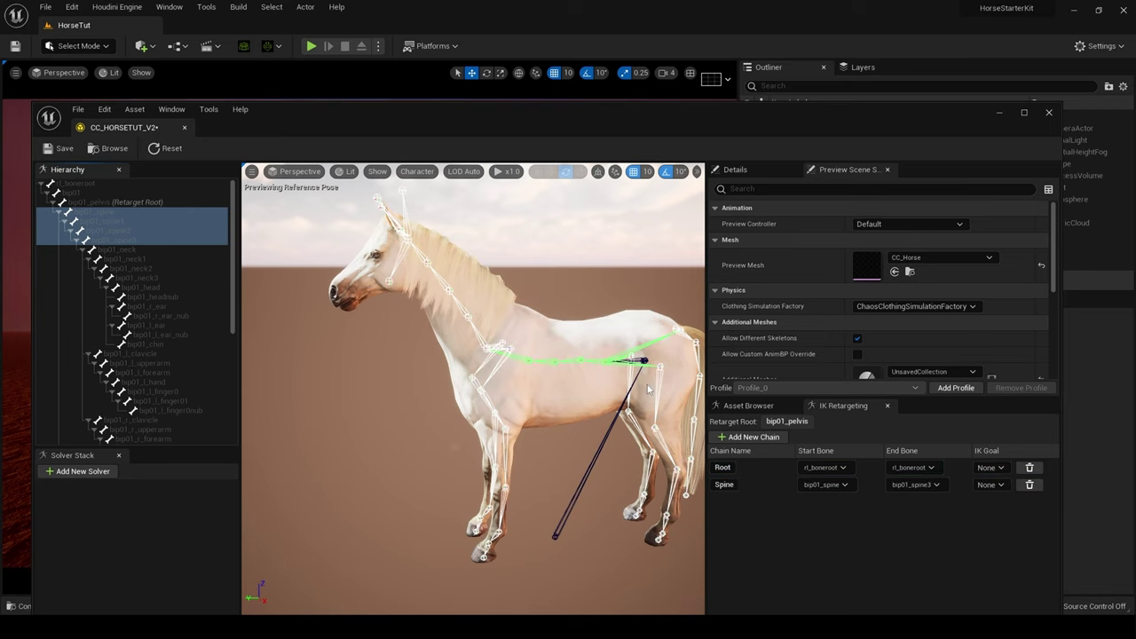
Step: Select bip01_neck through bip01_head and make them a retarget chain named Head
left_click(139, 251)
left_click(147, 268, "shift")
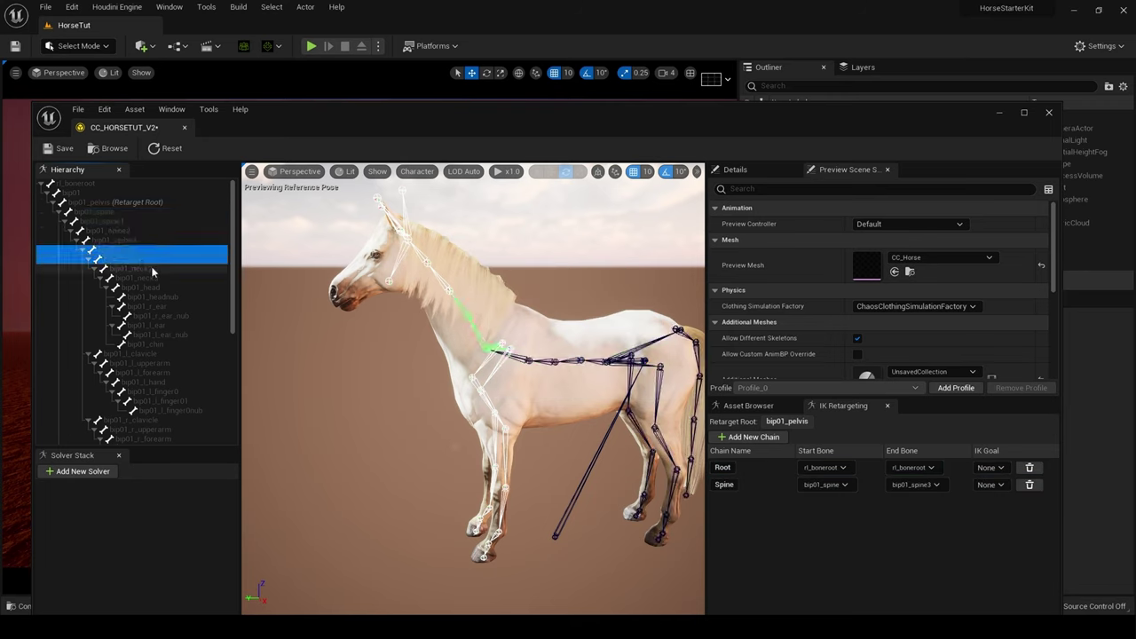
left_click(155, 281, "shift")
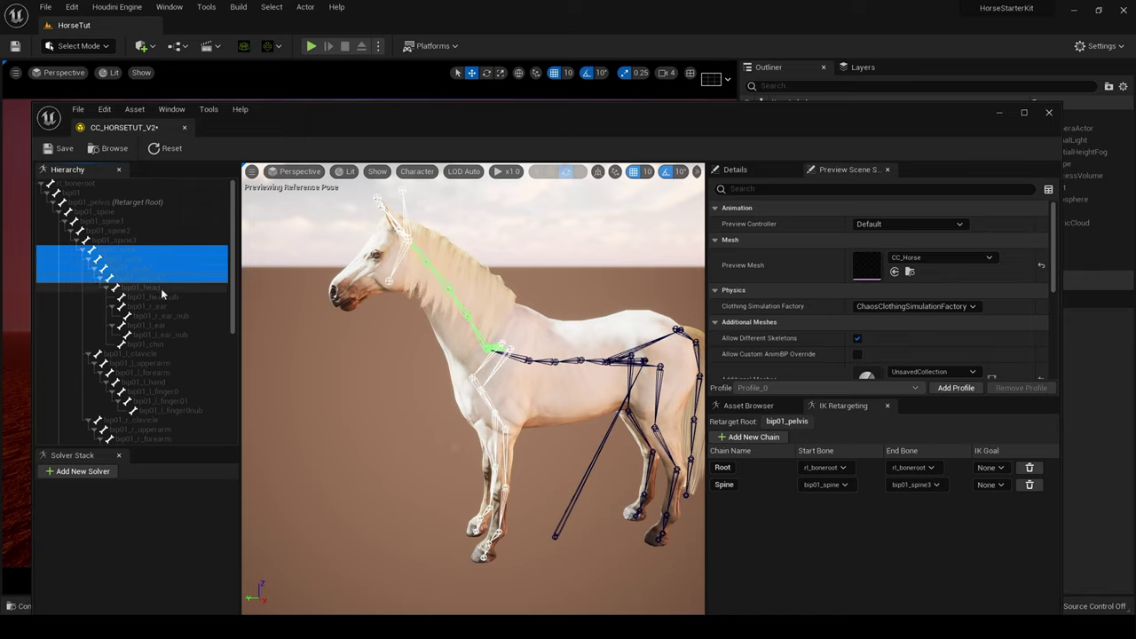
left_click(160, 288, "shift")
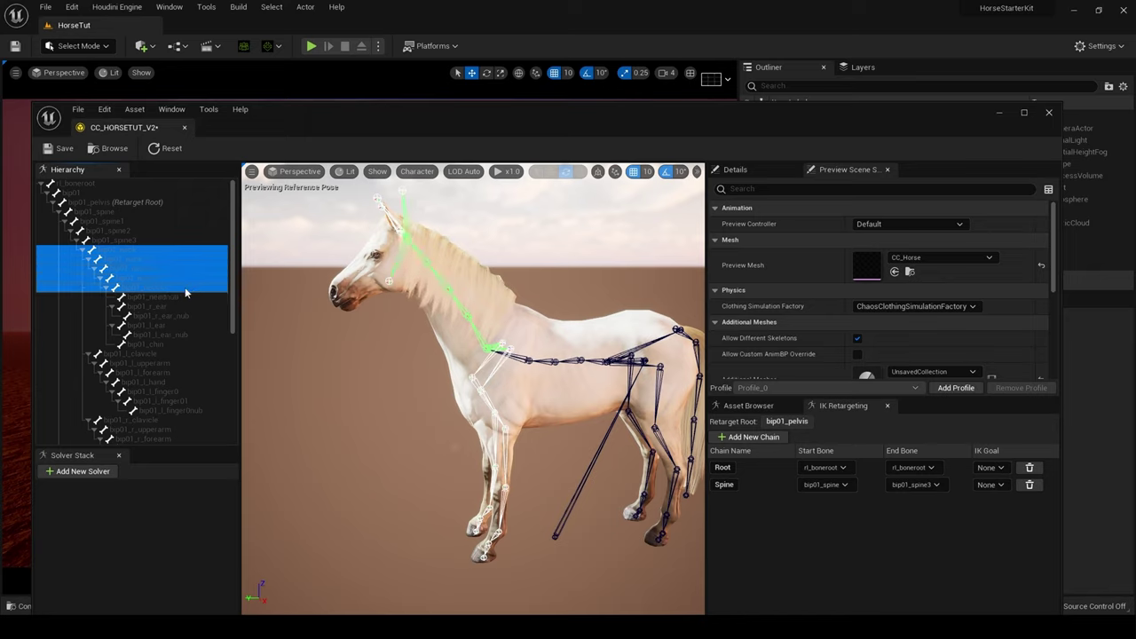
right_click(152, 285)
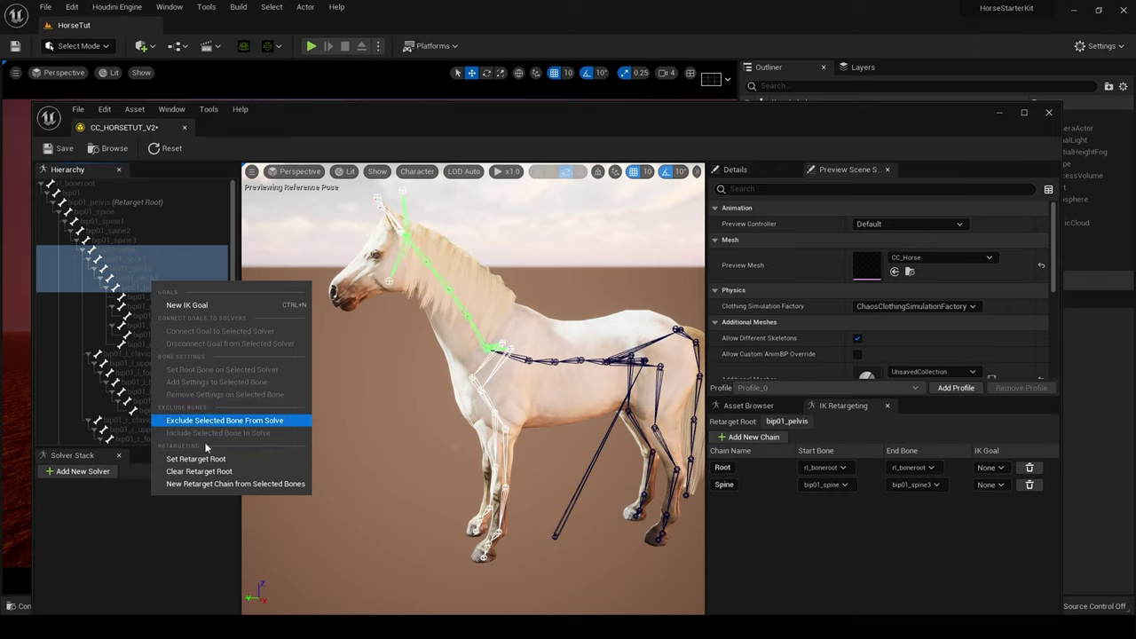
left_click(223, 486)
left_click(595, 314)
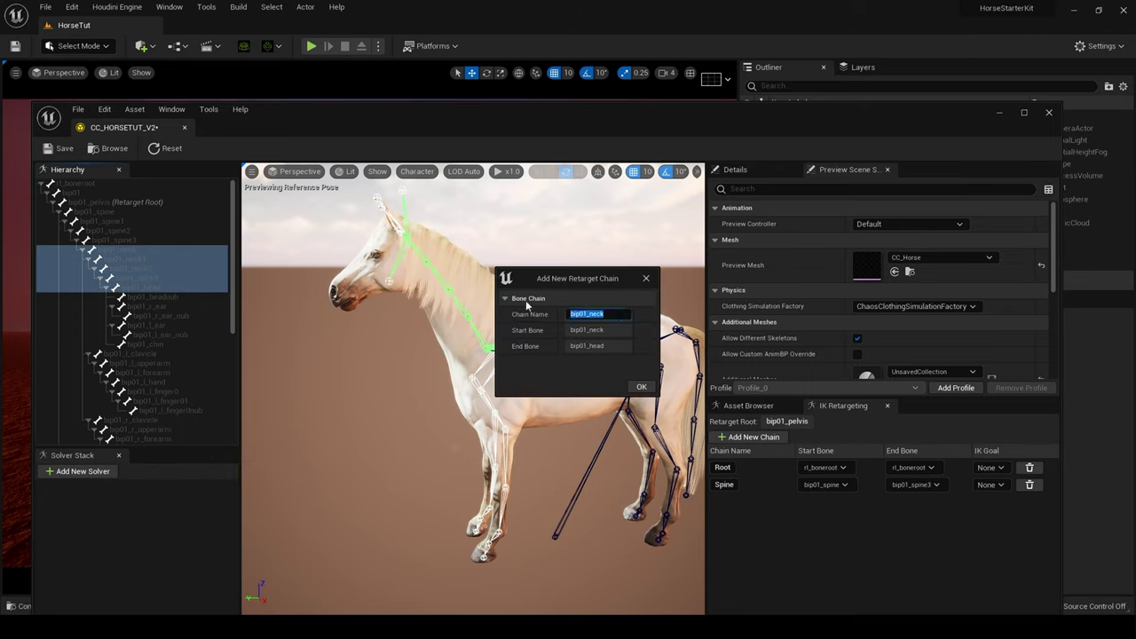
type("Head")
left_click(641, 386)
scroll(187, 316, "down", 3)
Step: Create a LeftClavicle retarget chain on bip01_l_clavicle
left_click(151, 261)
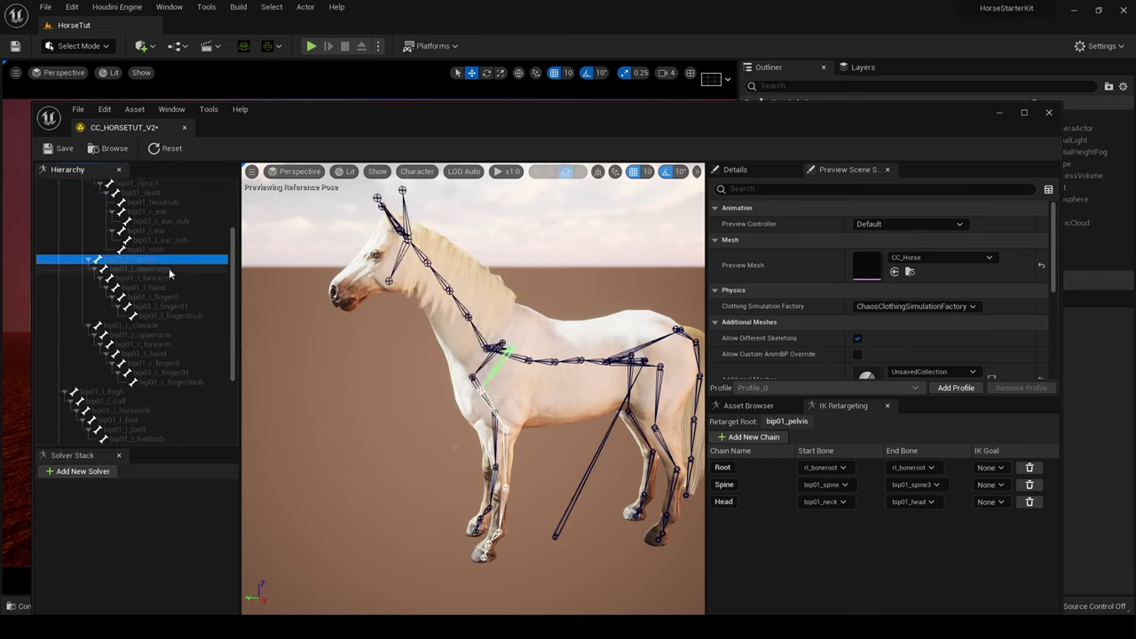
right_click(148, 259)
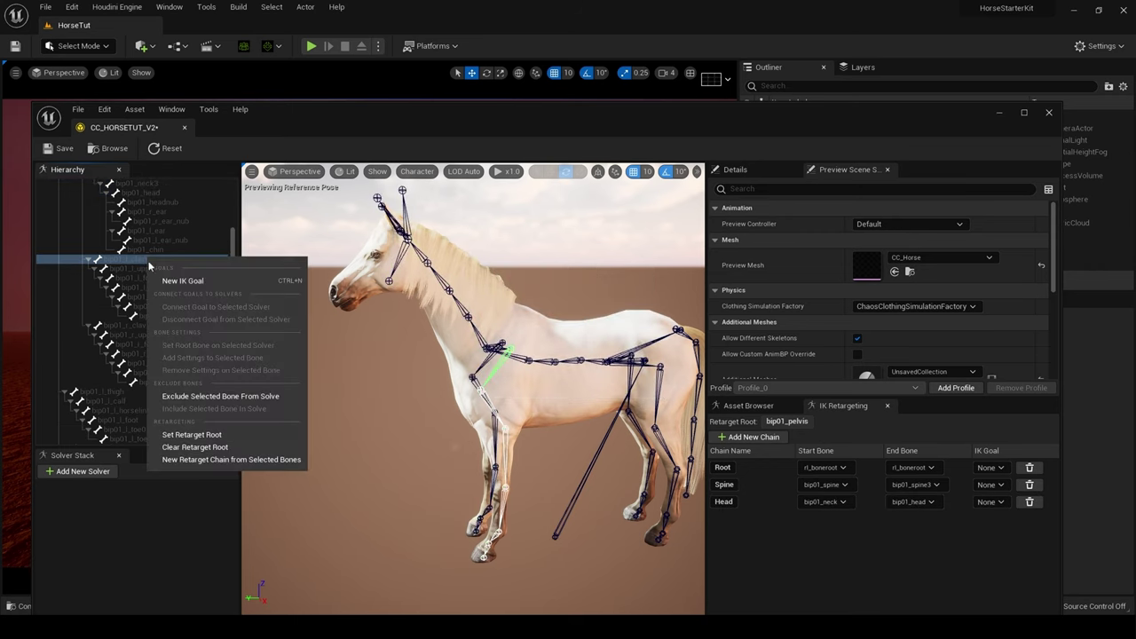
left_click(200, 458)
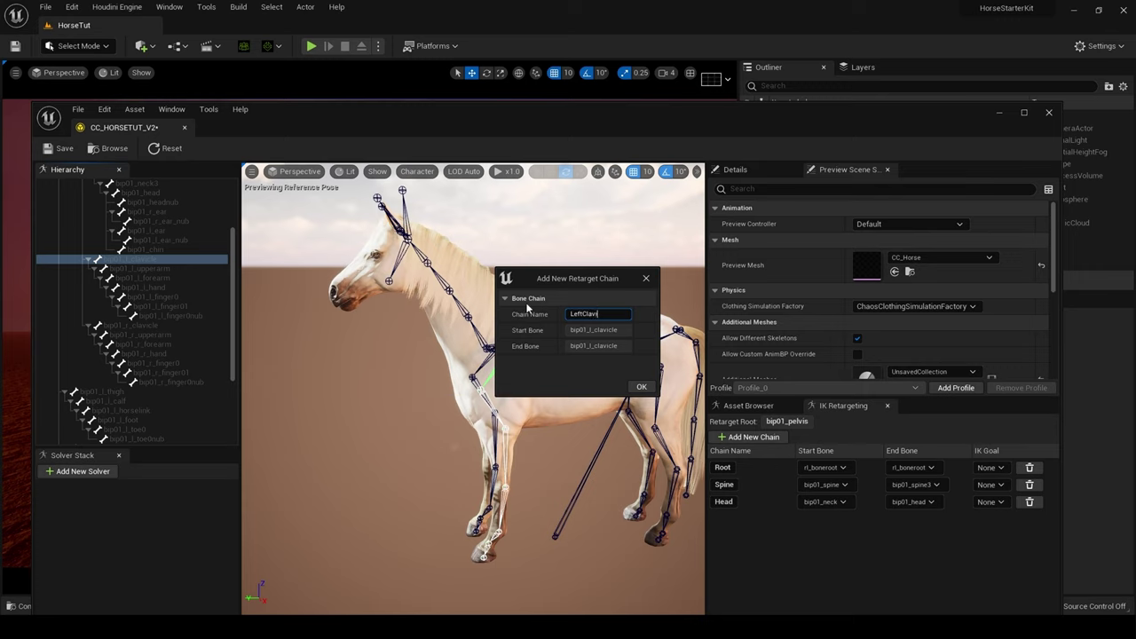
key("Return")
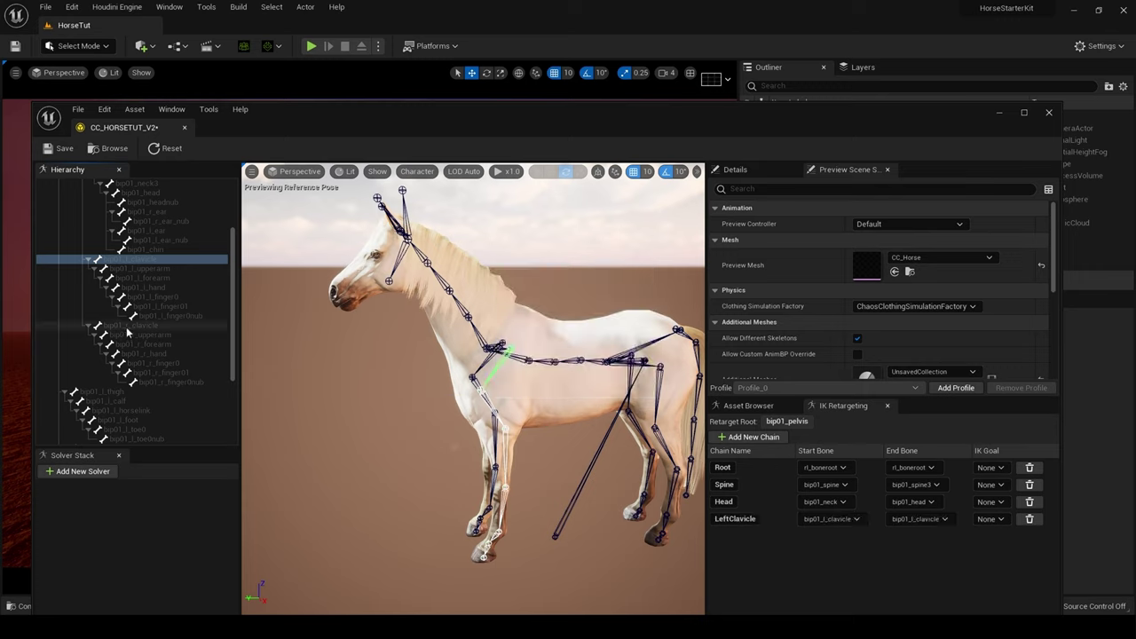
Step: Create a RightClavicle retarget chain on bip01_r_clavicle
left_click(127, 330)
right_click(129, 330)
left_click(194, 535)
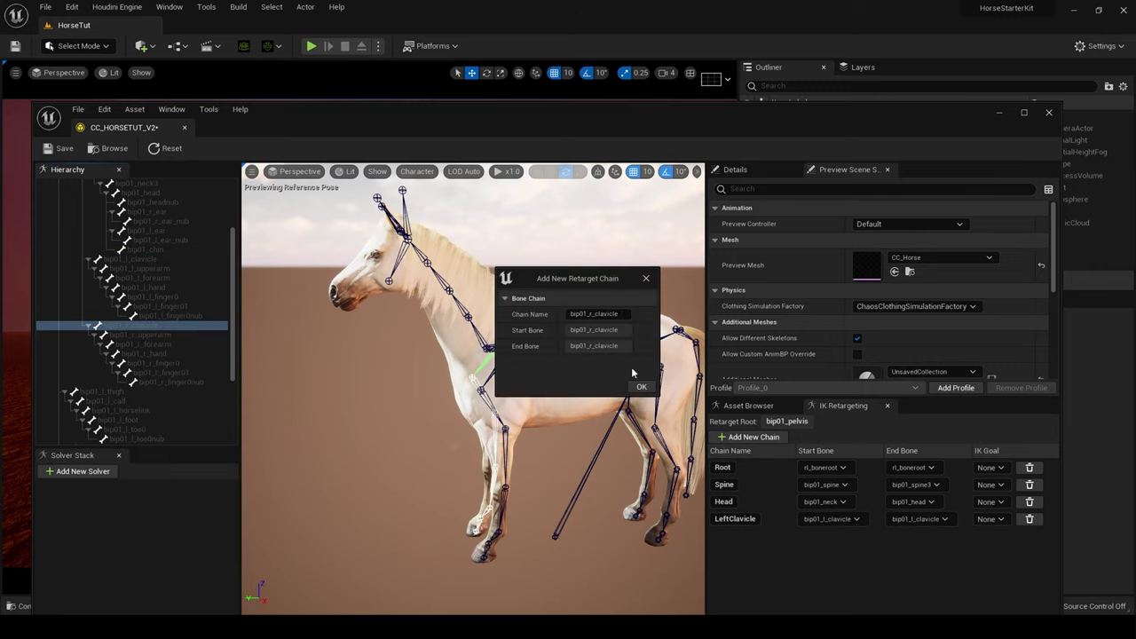
left_click(597, 314)
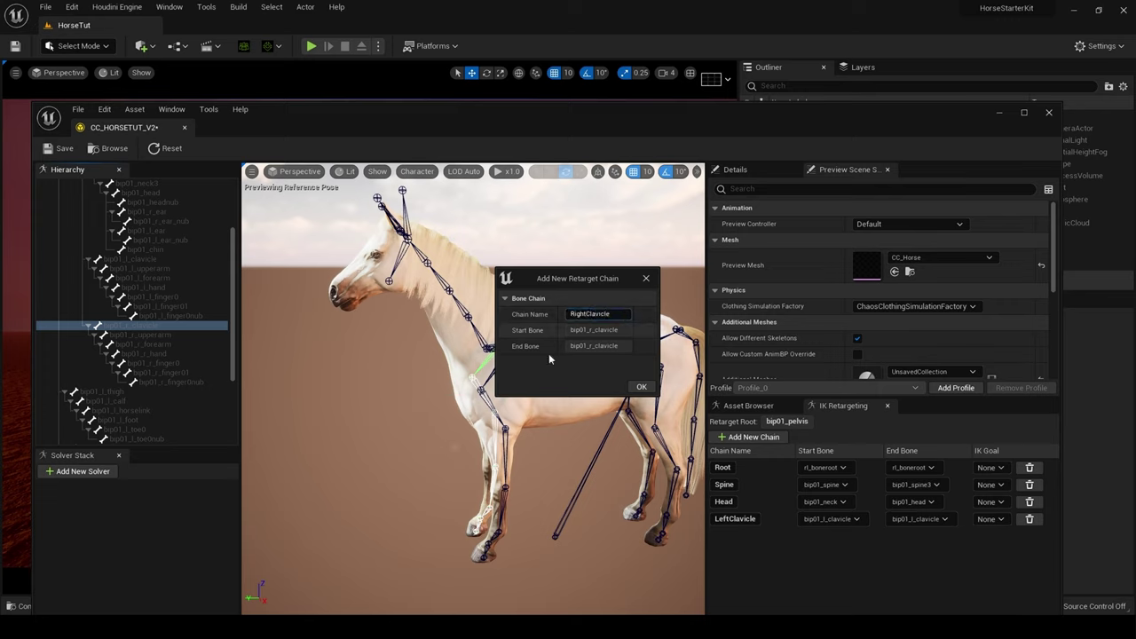
left_click(642, 388)
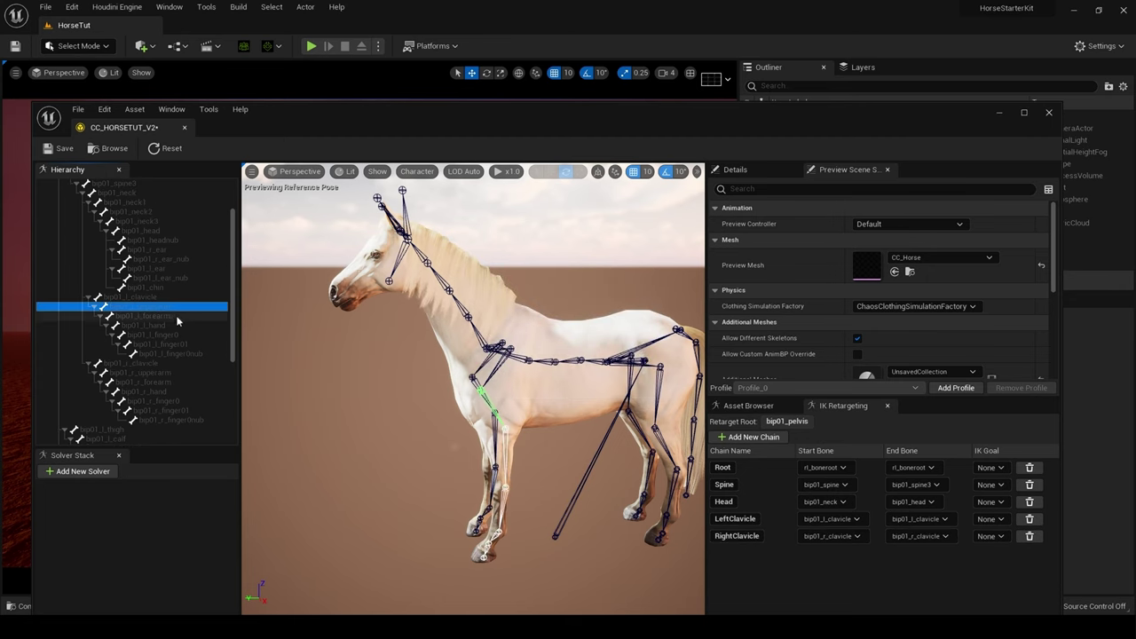
Step: Select the left foreleg bones bip01_l_upperarm to bip01_l_finger01 and chain them as LeftArm
left_click(171, 316, "shift")
left_click(170, 326, "shift")
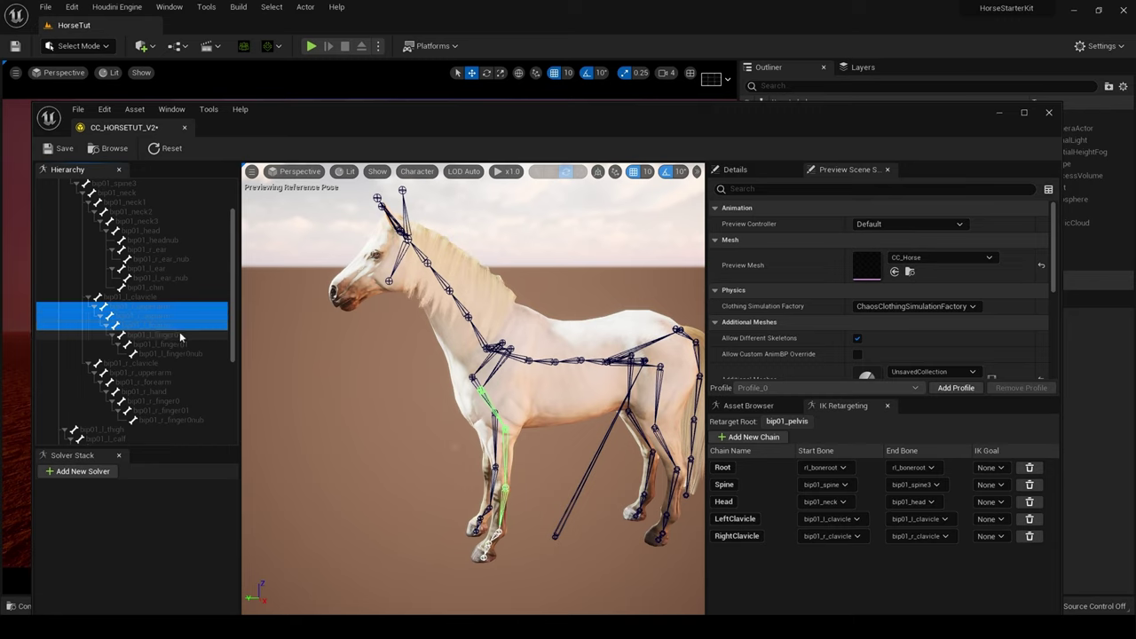
left_click(178, 334, "shift")
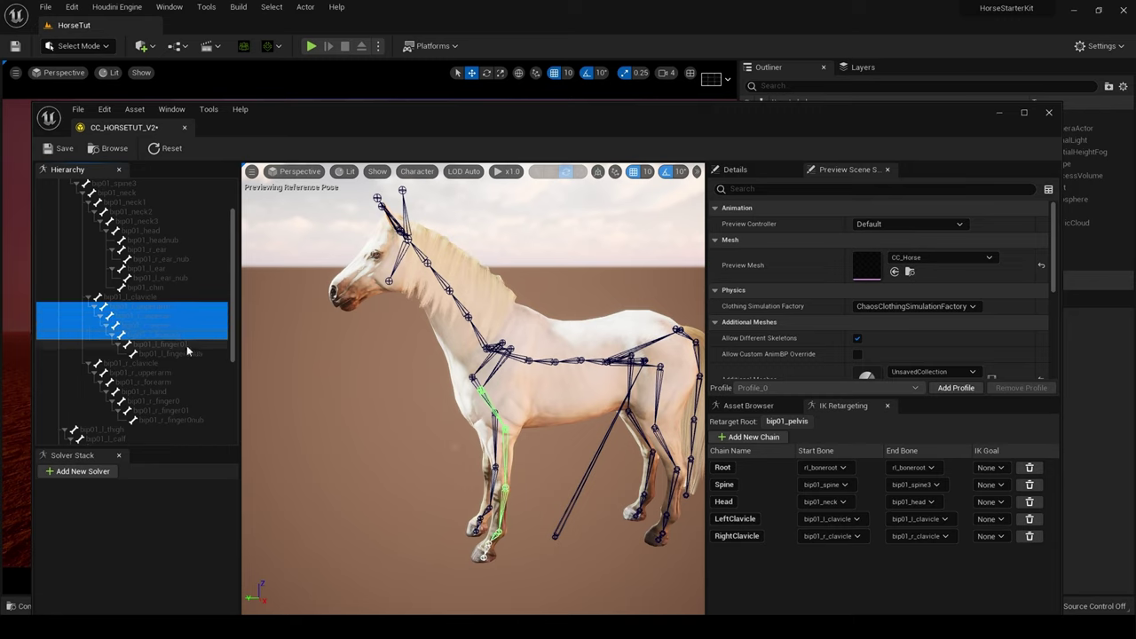
left_click(187, 344, "shift")
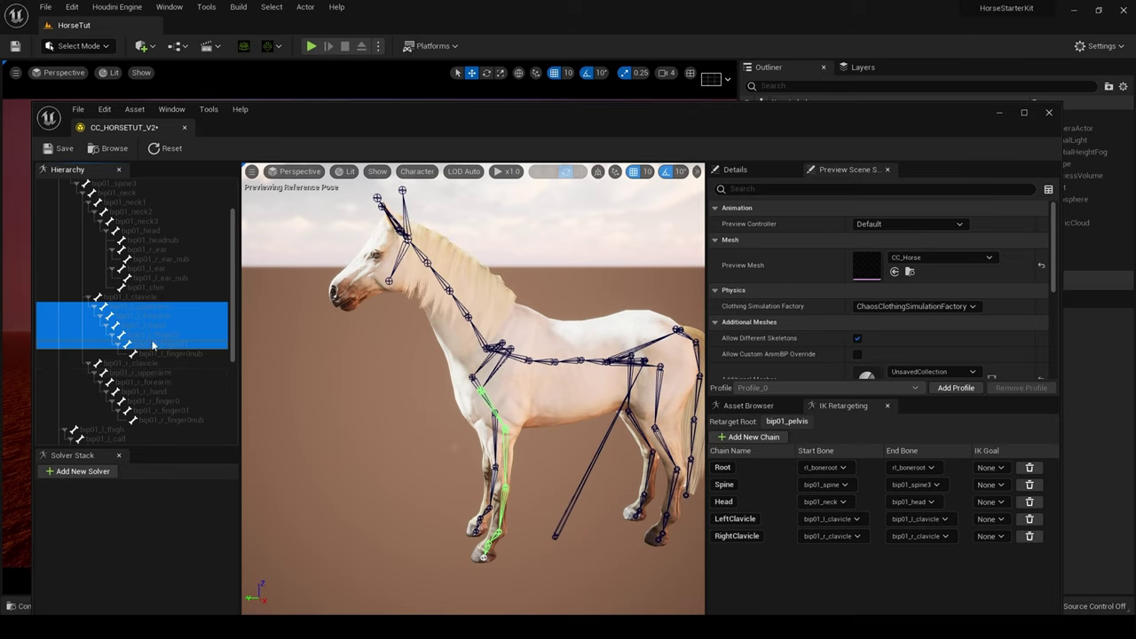
right_click(153, 345)
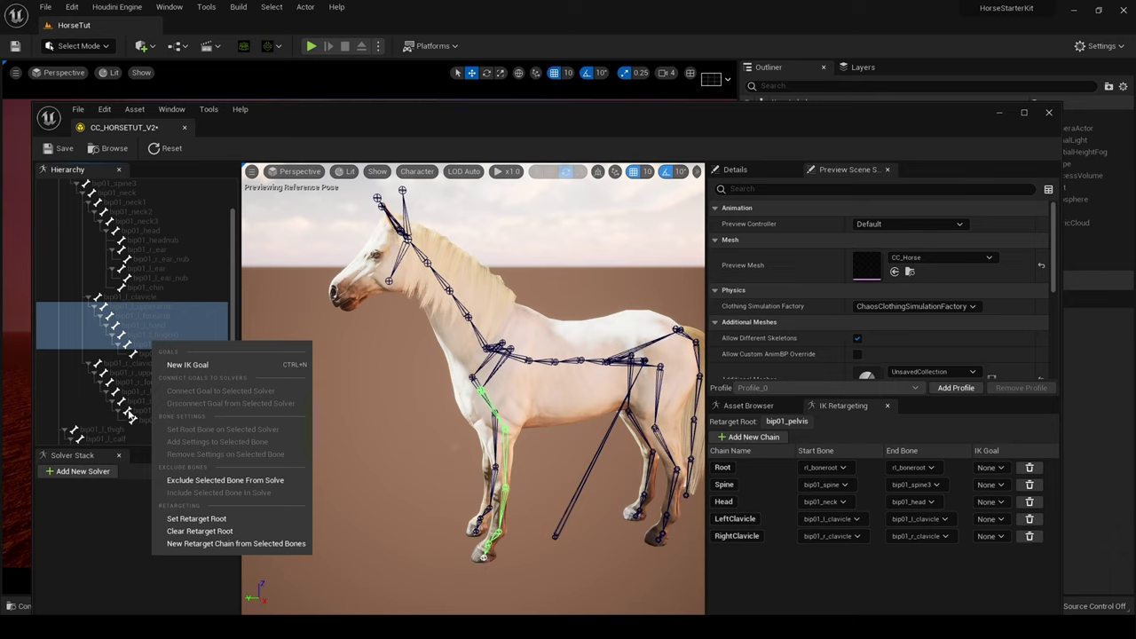
right_click(125, 321)
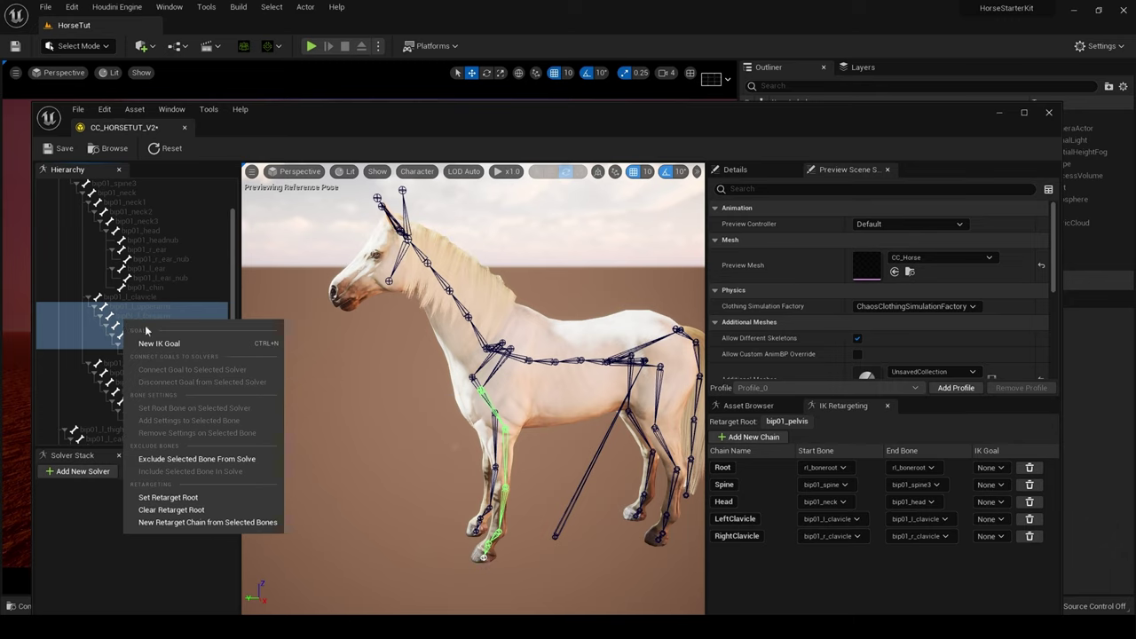
left_click(211, 522)
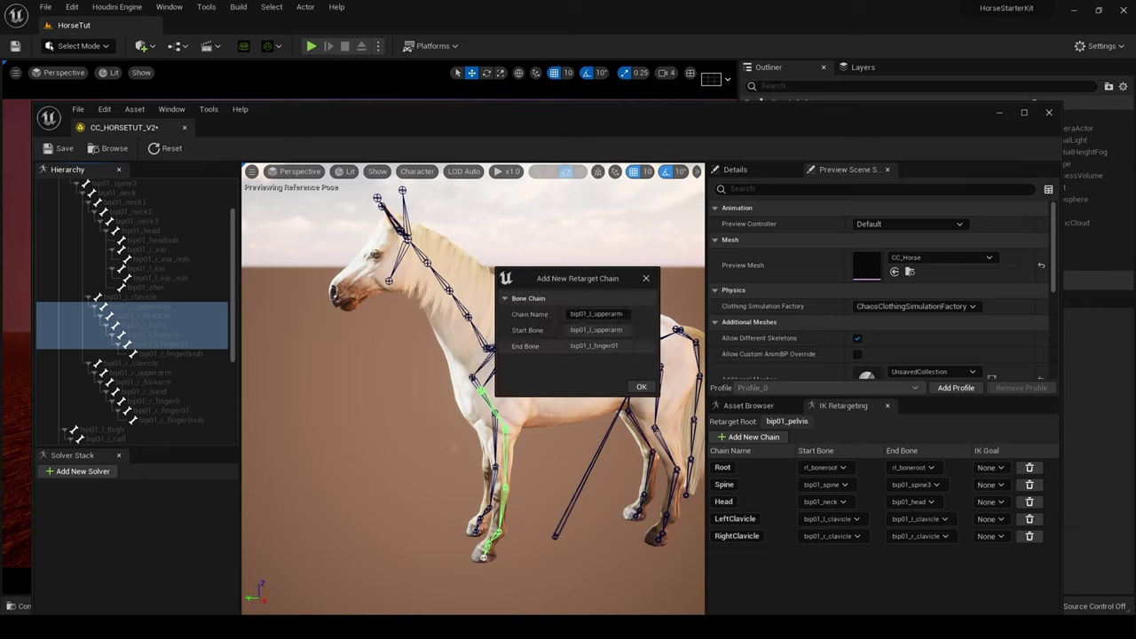
left_click(596, 314)
type("LeftArm")
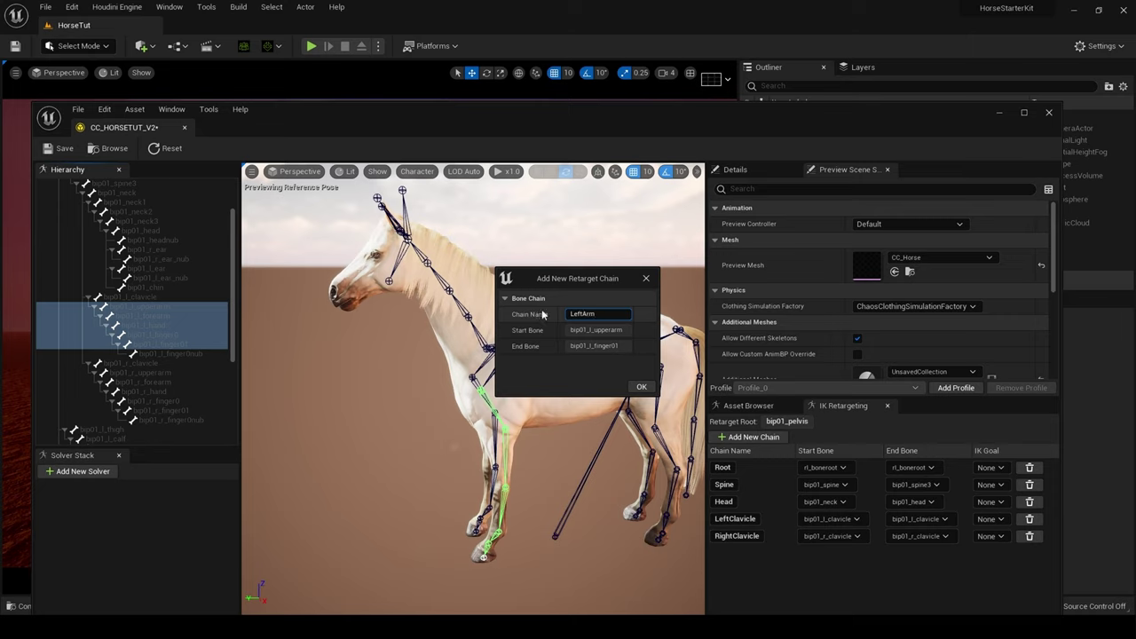
left_click(641, 386)
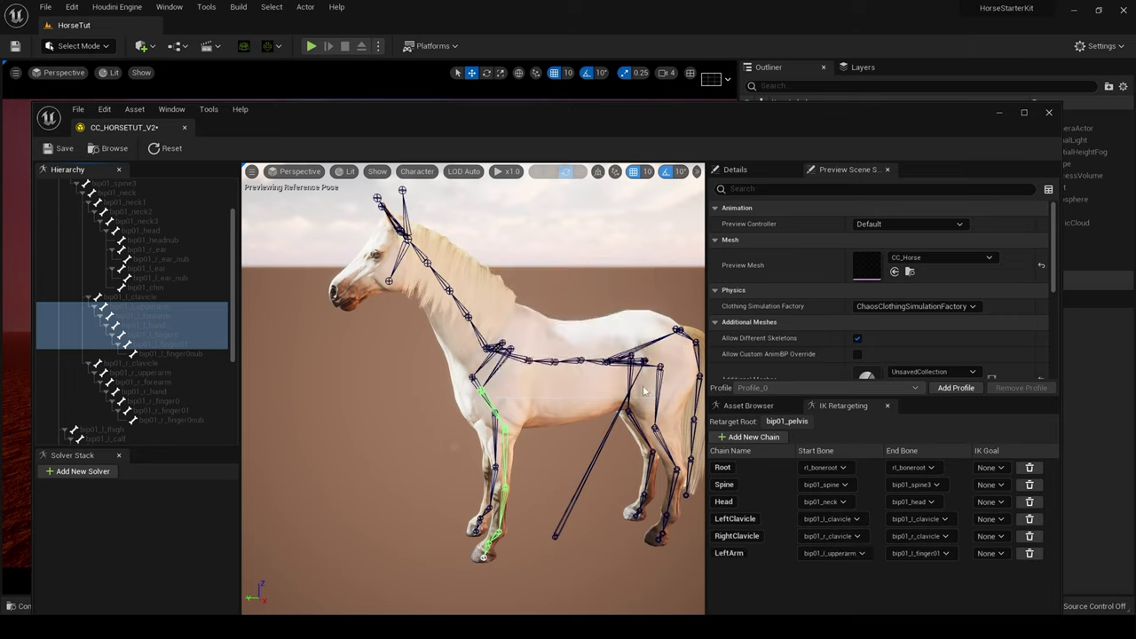
scroll(157, 354, "down", 2)
Step: Select bip01_r_upperarm through bip01_r_finger01 and make them a RightArm retarget chain
left_click(162, 335)
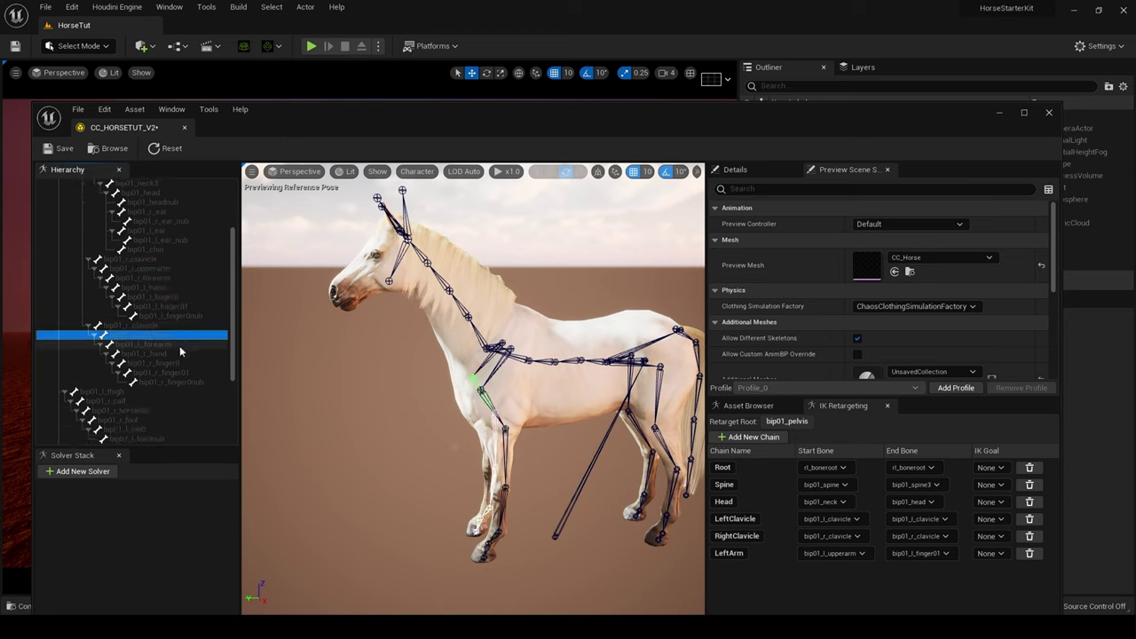
left_click(168, 345, "shift")
left_click(168, 354, "shift")
left_click(182, 363, "shift")
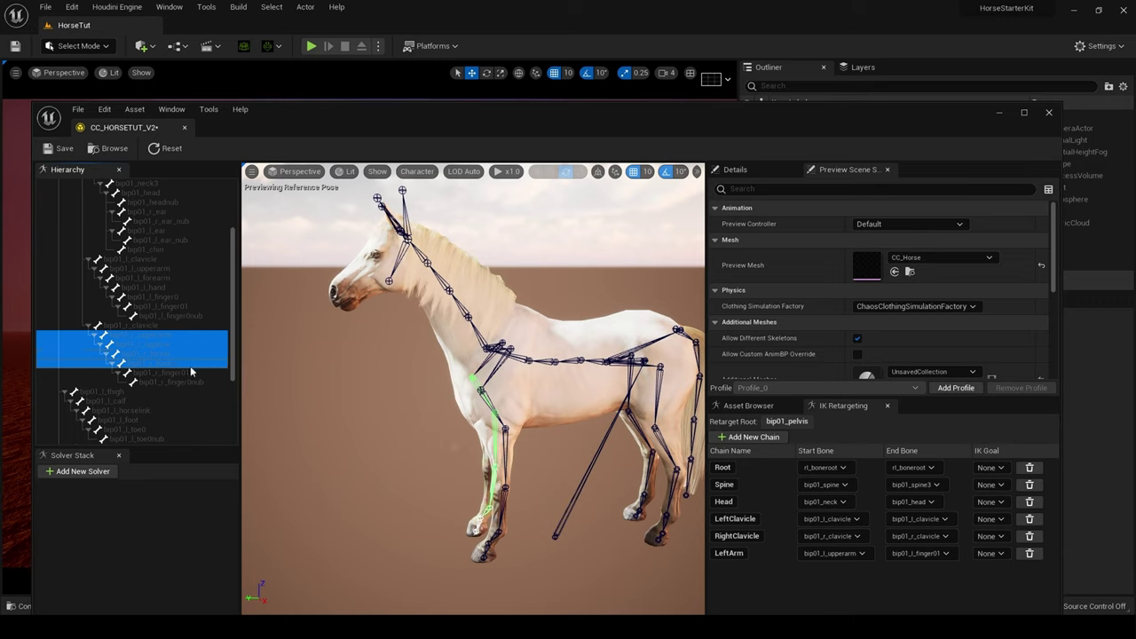
left_click(190, 373, "shift")
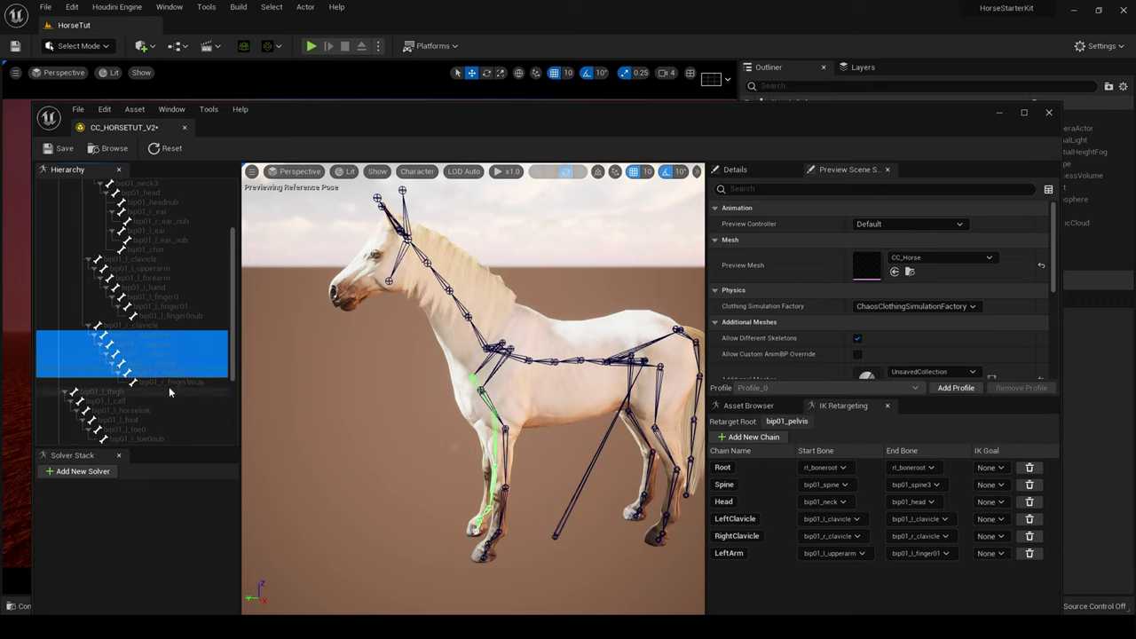
right_click(152, 374)
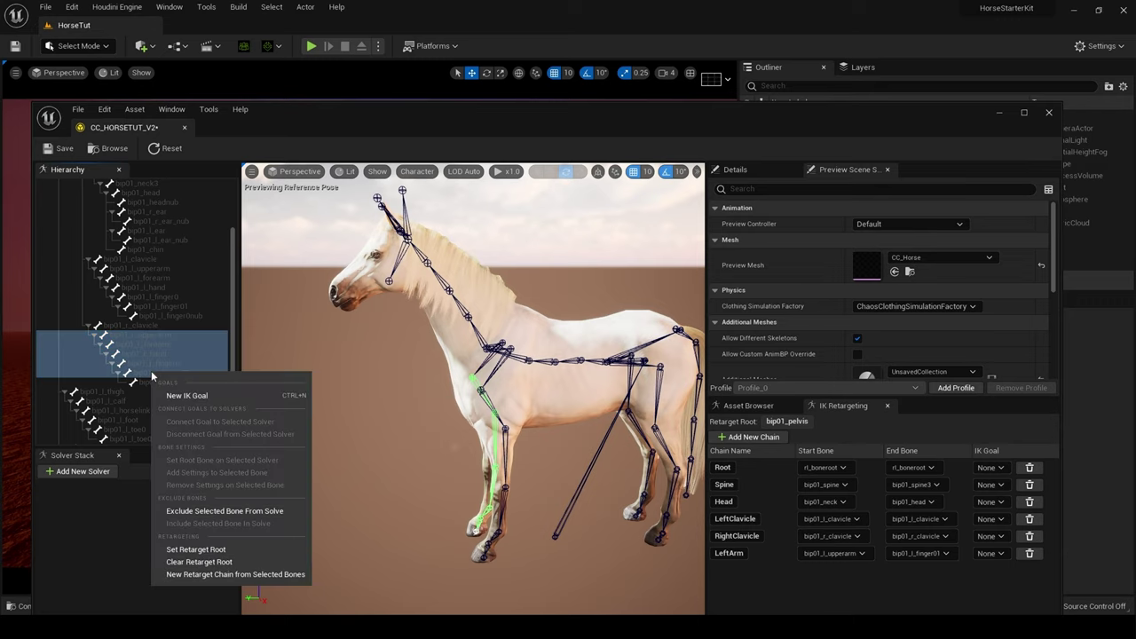
left_click(199, 575)
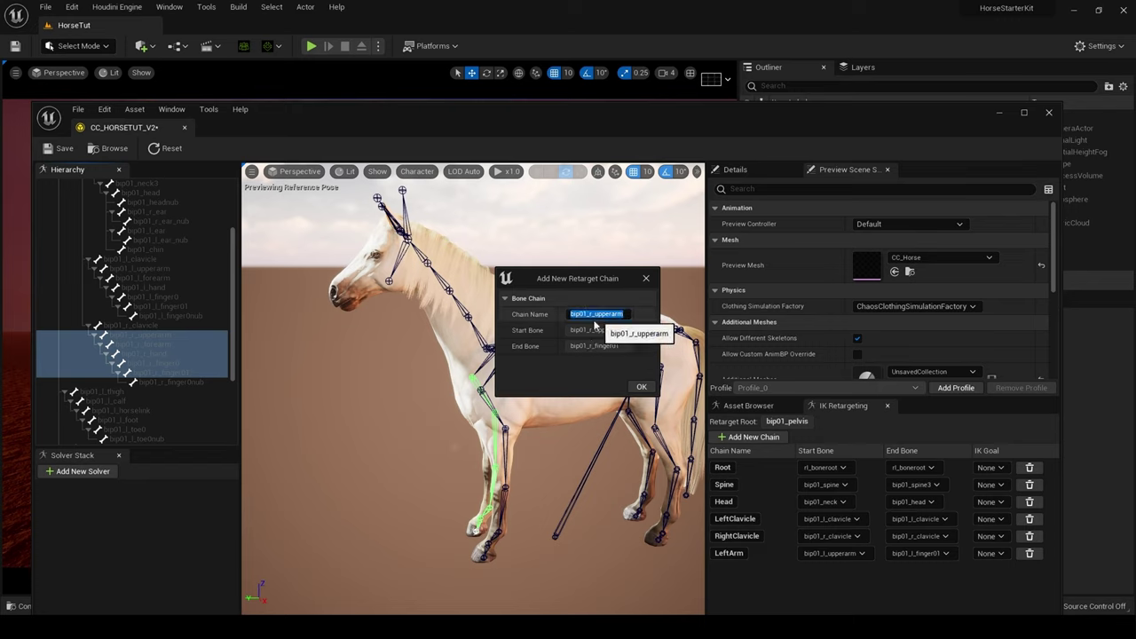
key("BackSpace")
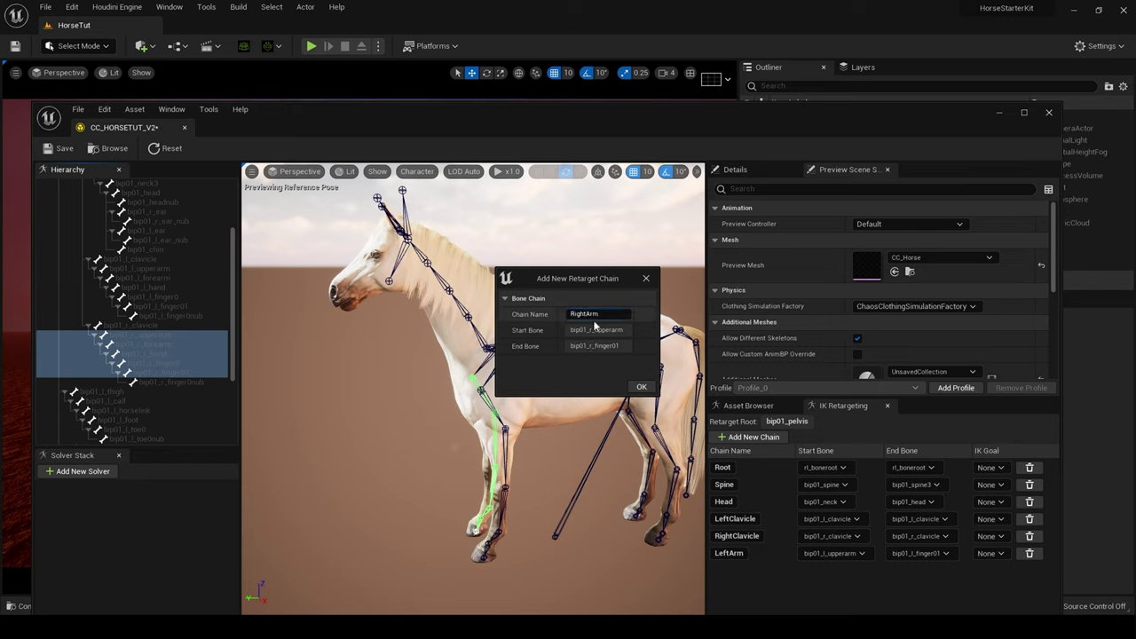
left_click(647, 388)
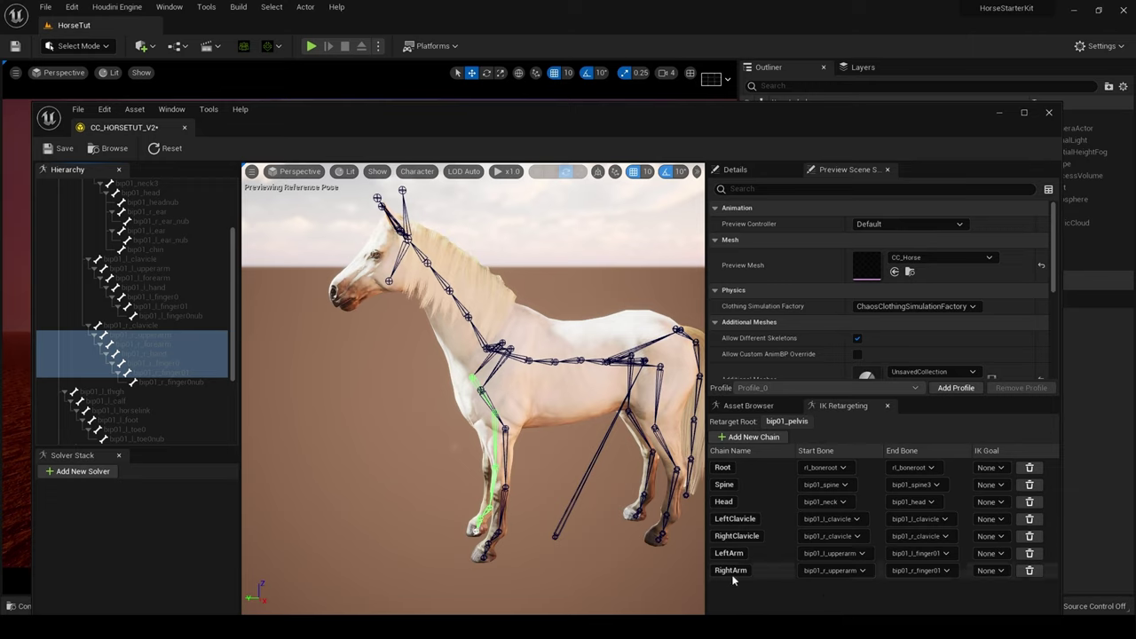
Step: Select the left hind leg bones from bip01_l_thigh down to bip01_l_toe0
scroll(256, 359, "down", 3)
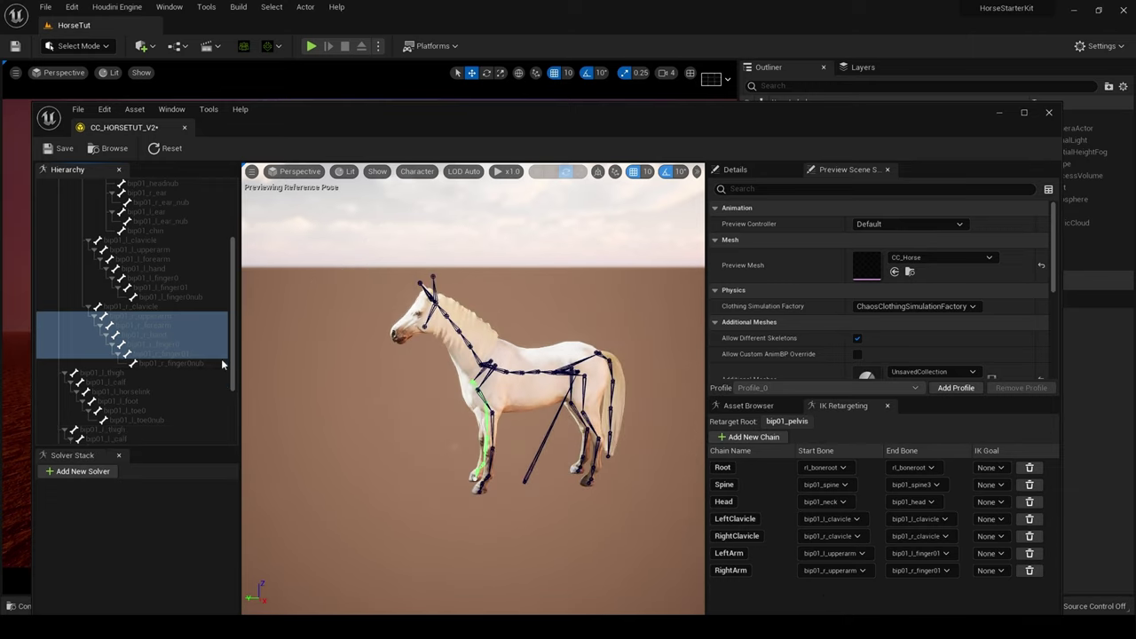
scroll(221, 359, "up", 2)
left_click_drag(234, 338, 234, 391)
key("f")
scroll(382, 408, "down", 5)
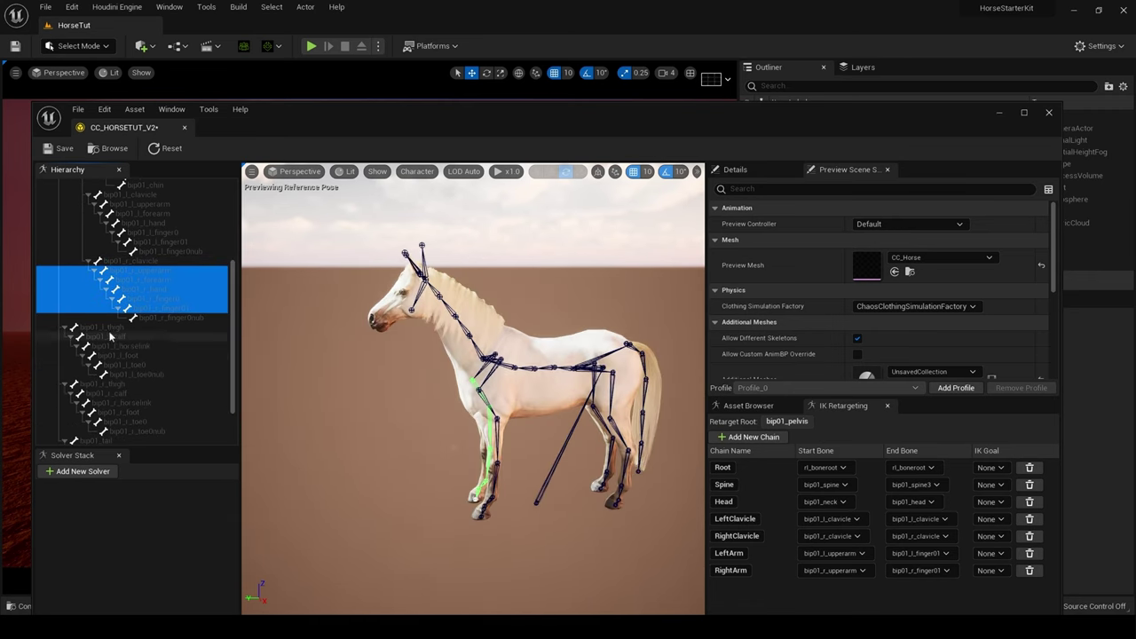
left_click(163, 326)
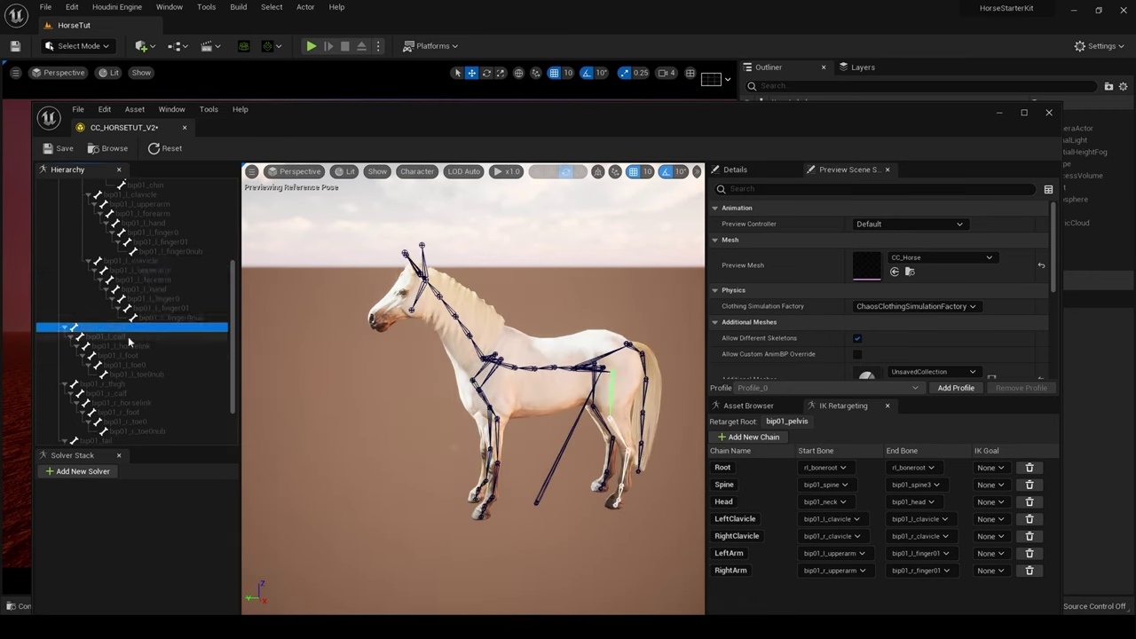
left_click(128, 335, "shift")
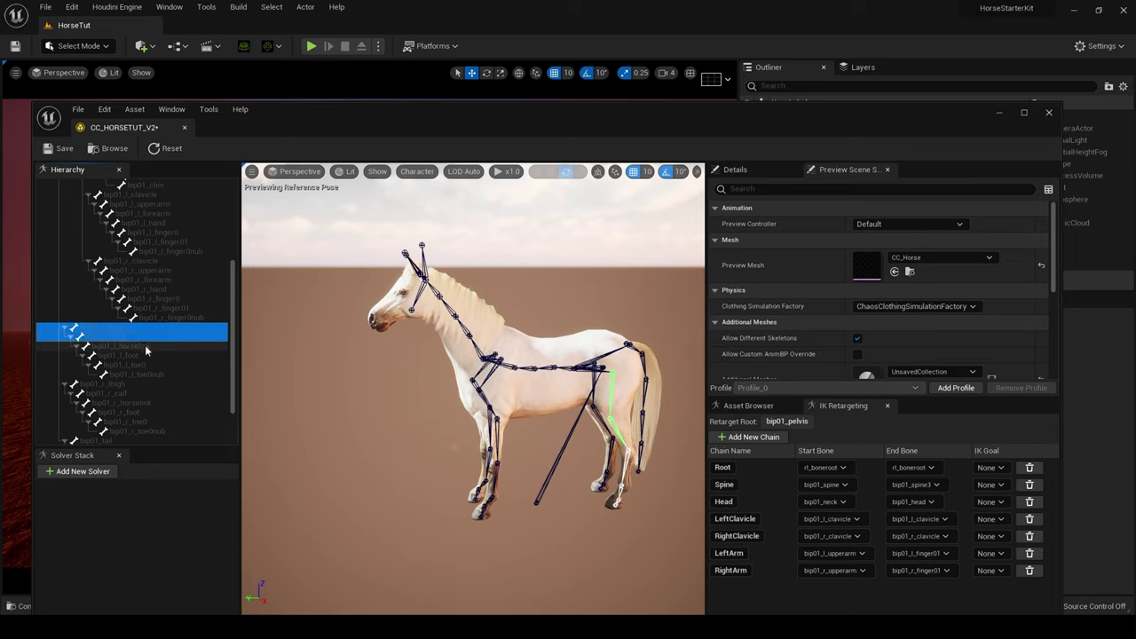
left_click(145, 346, "shift")
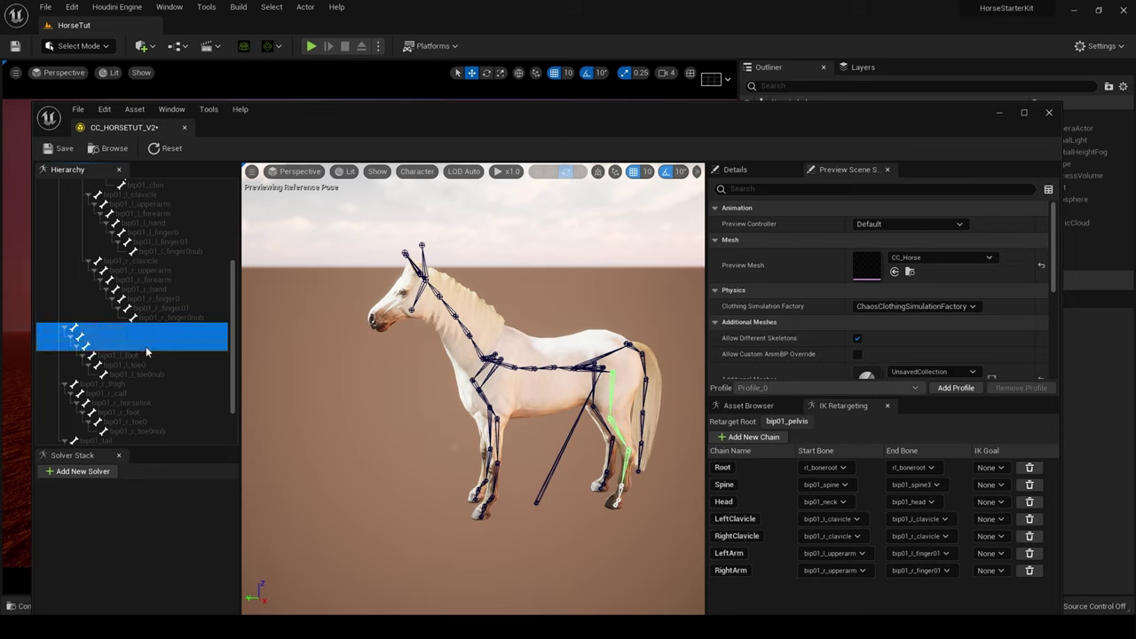
left_click(138, 348, "ctrl")
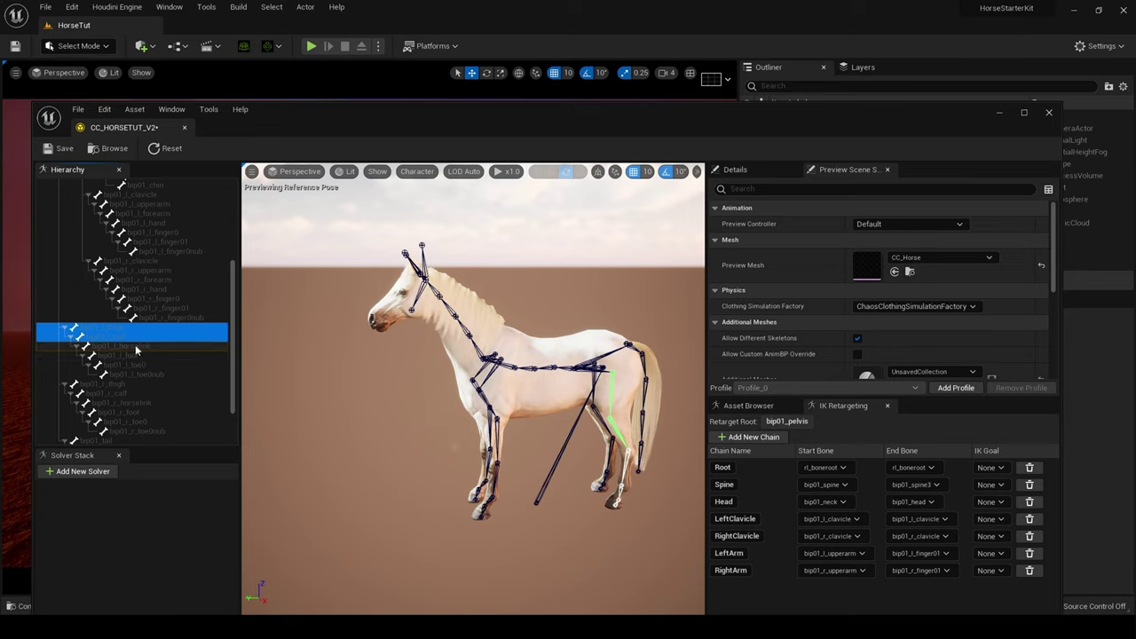
left_click(140, 364, "shift")
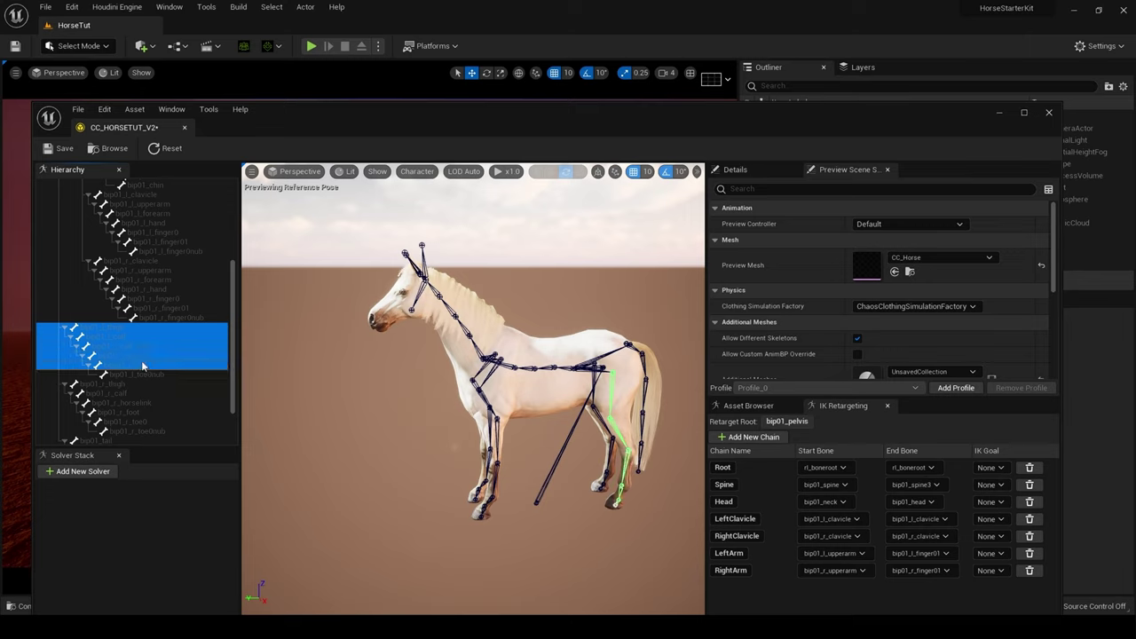
Step: Turn the selected left hind leg bones into a retarget chain named LeftLeg
right_click(141, 361)
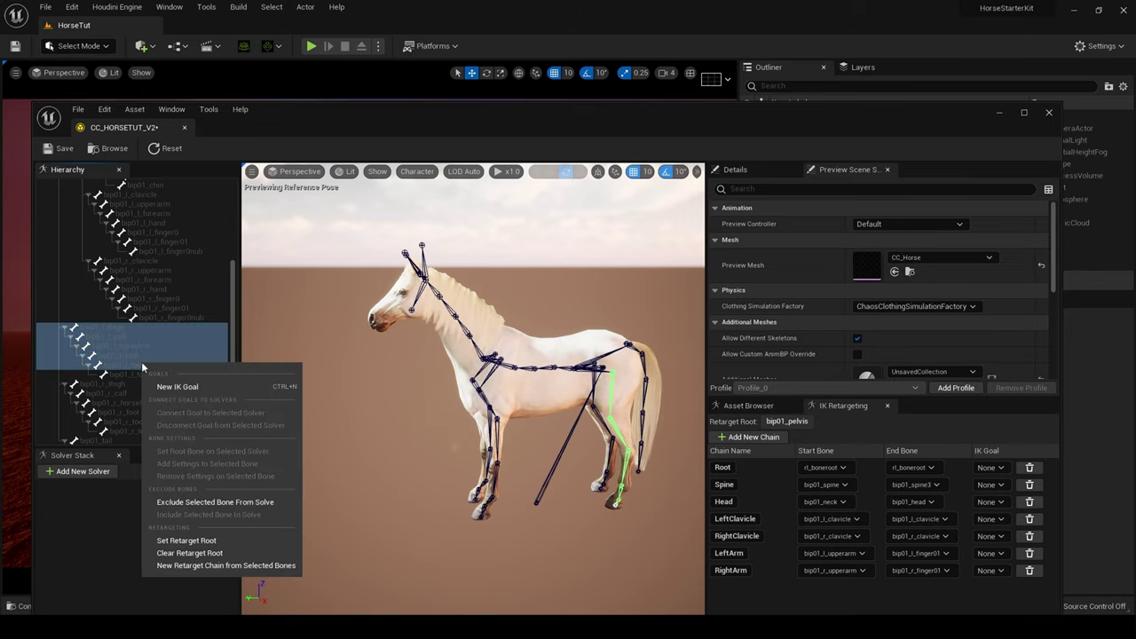
left_click(220, 565)
left_click(599, 314)
key("BackSpace")
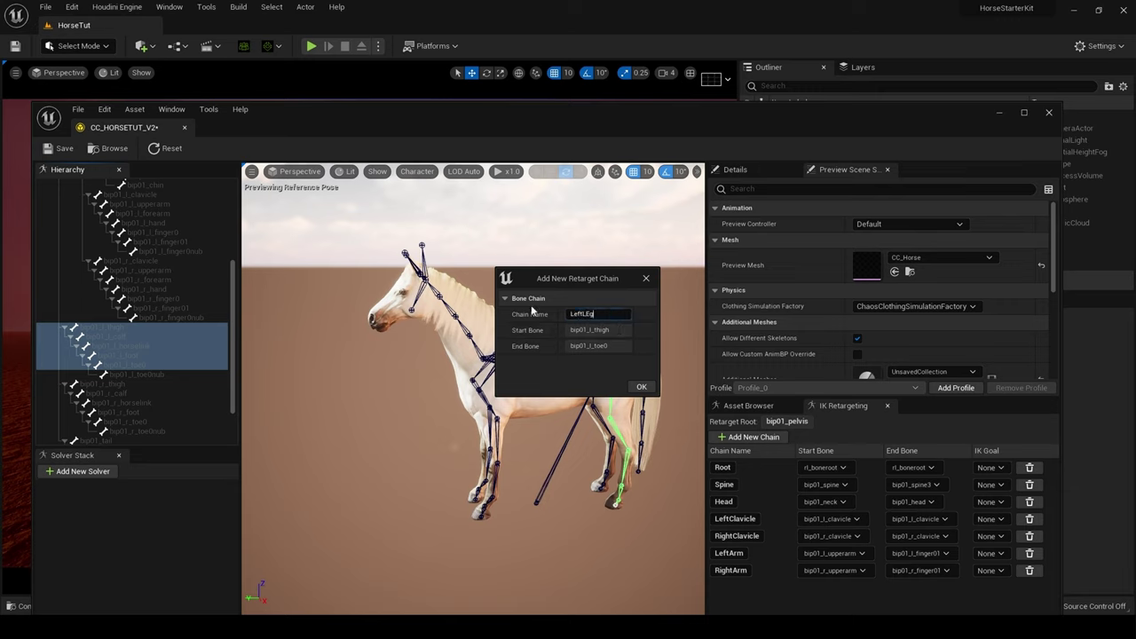
type("LeftLEg")
key("BackSpace")
key("BackSpace")
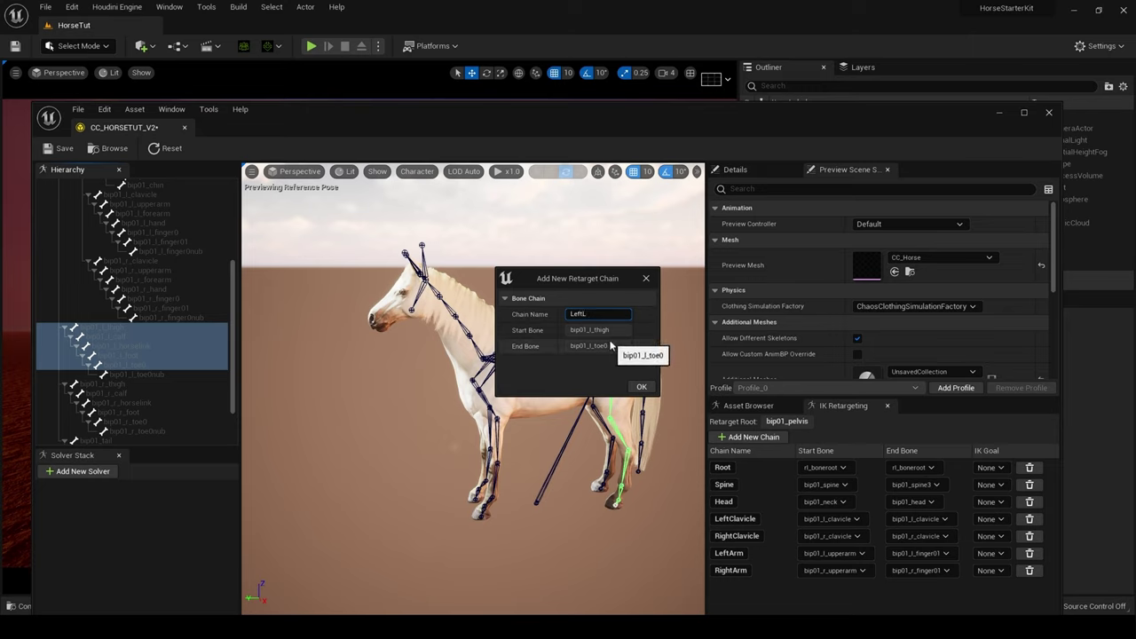
type("eg")
left_click(641, 386)
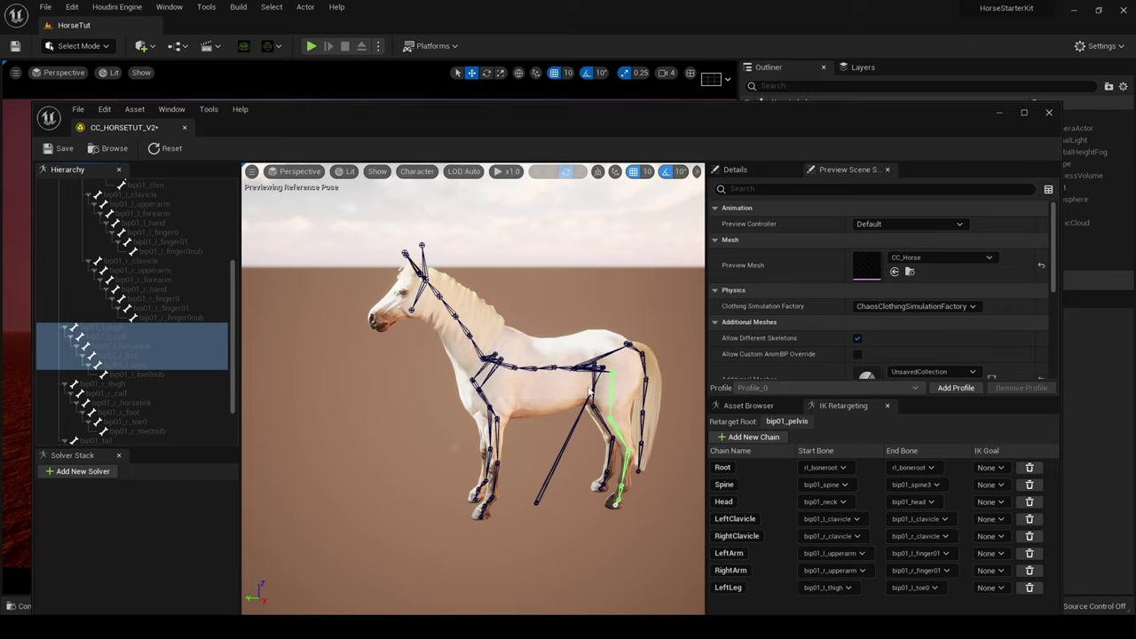
Step: Begin selecting the right hind leg bones starting at the right thigh
scroll(127, 364, "down", 3)
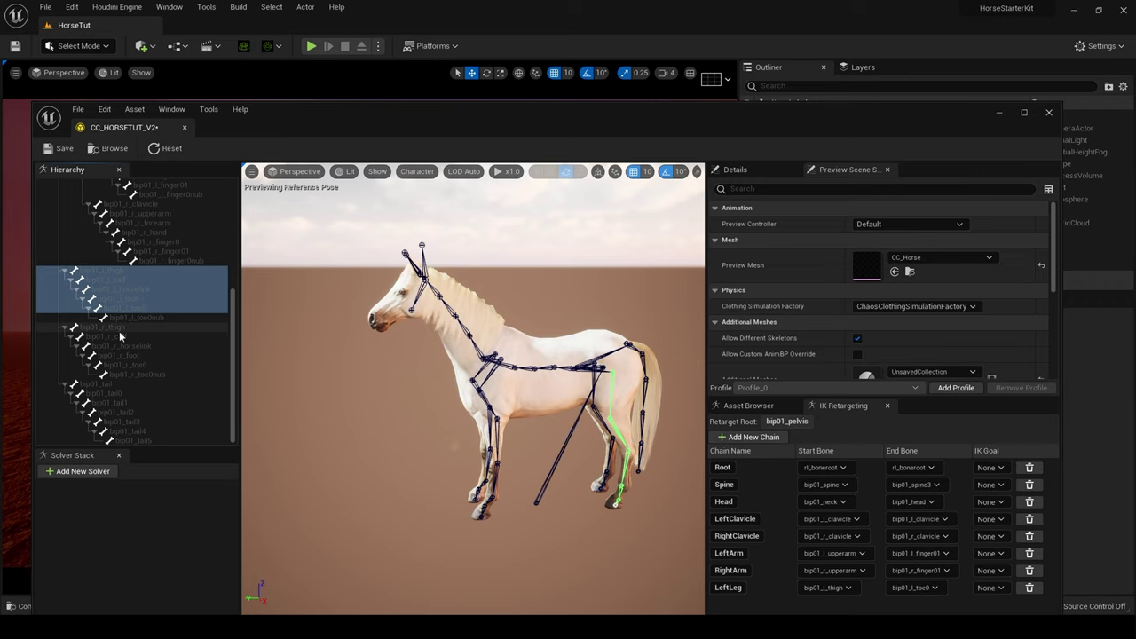
left_click(119, 331)
left_click(138, 351, "shift")
Step: Create a retarget chain named RightLeg from the selected right leg bones
right_click(142, 356)
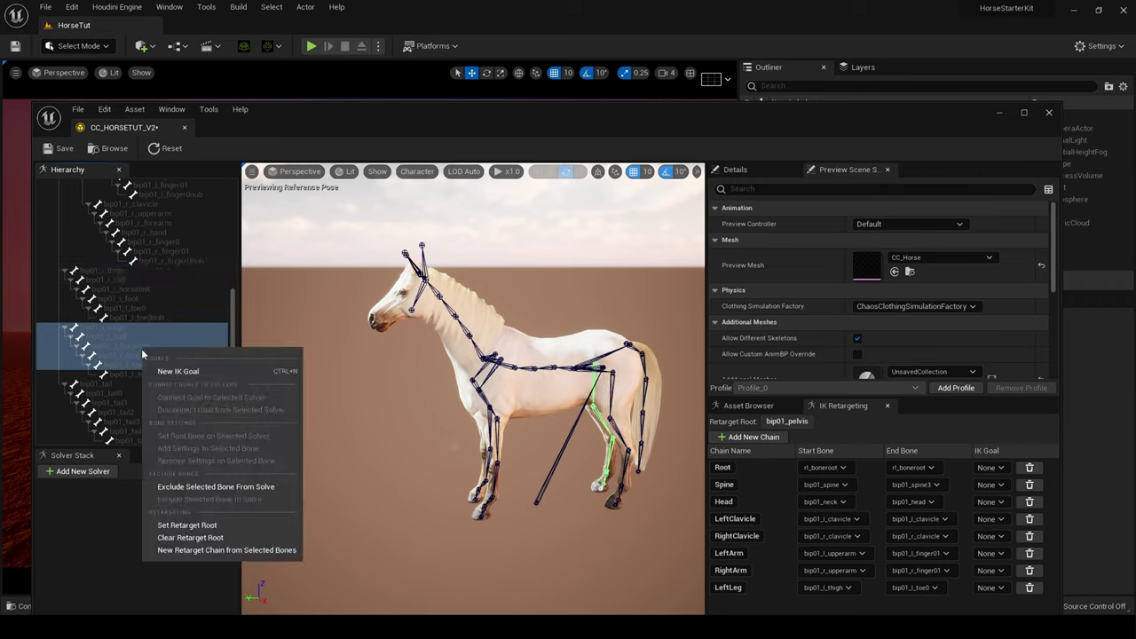
left_click(223, 549)
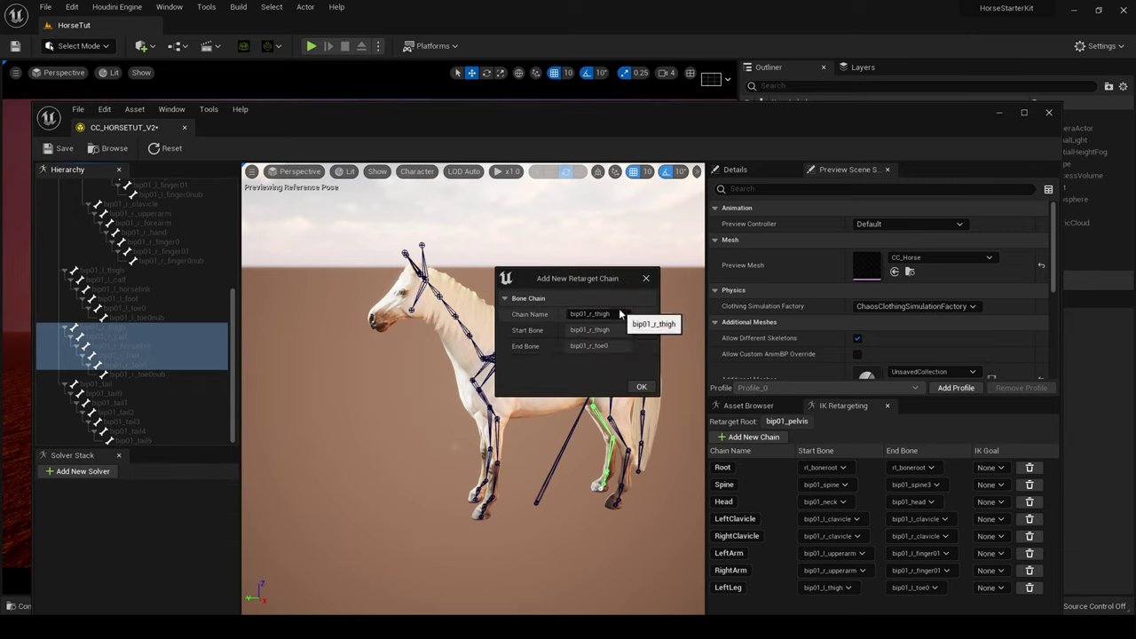
left_click(619, 314)
key("BackSpace")
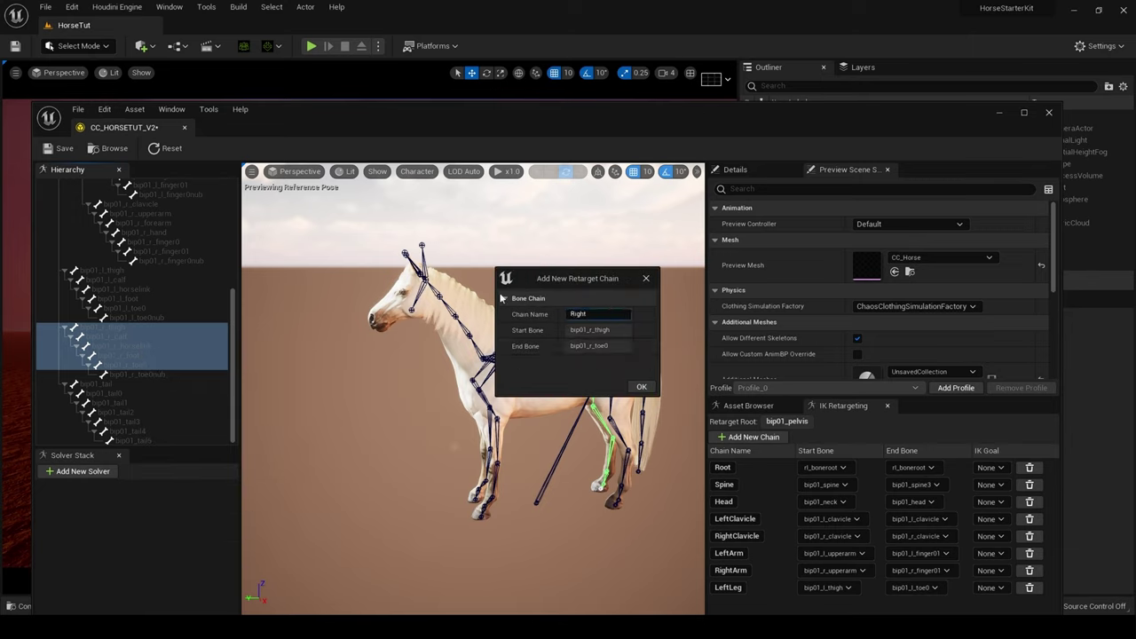
type("RightLeg")
left_click(640, 385)
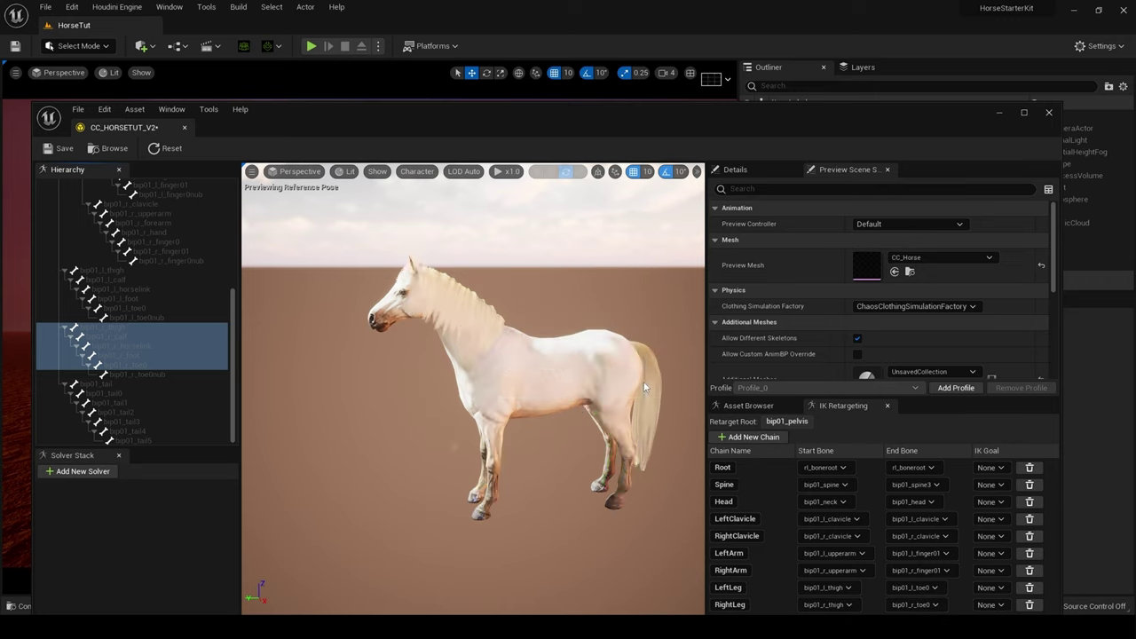
Step: Check the bones of Root, Spine, Head, both Clavicles, both Arms and both Legs on the horse
left_click(771, 475)
left_click(769, 483)
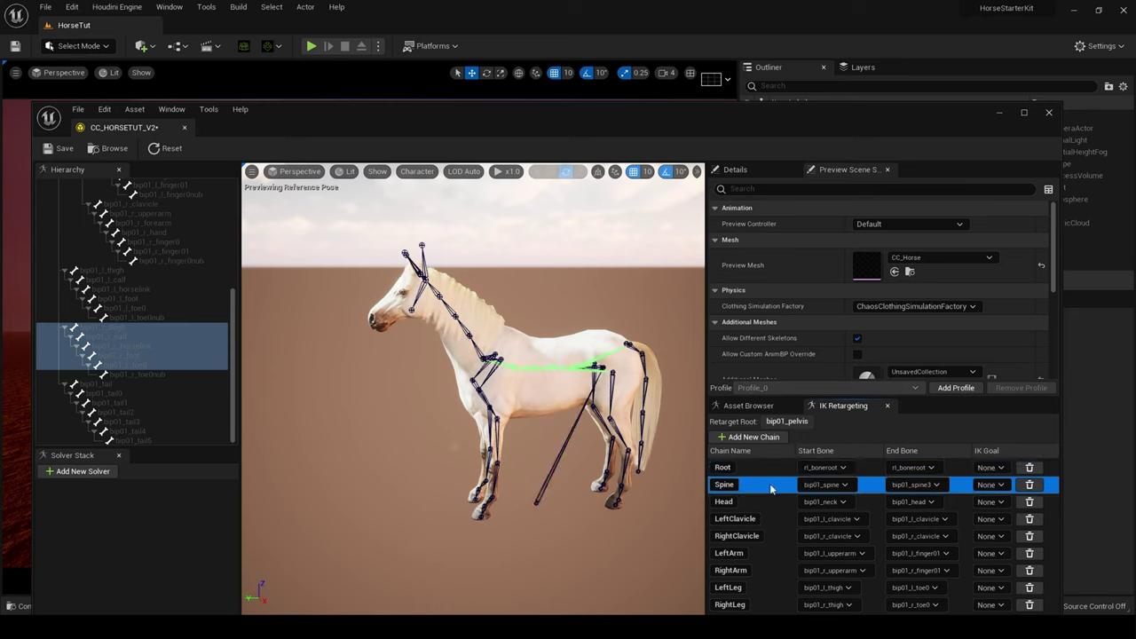
left_click(772, 503)
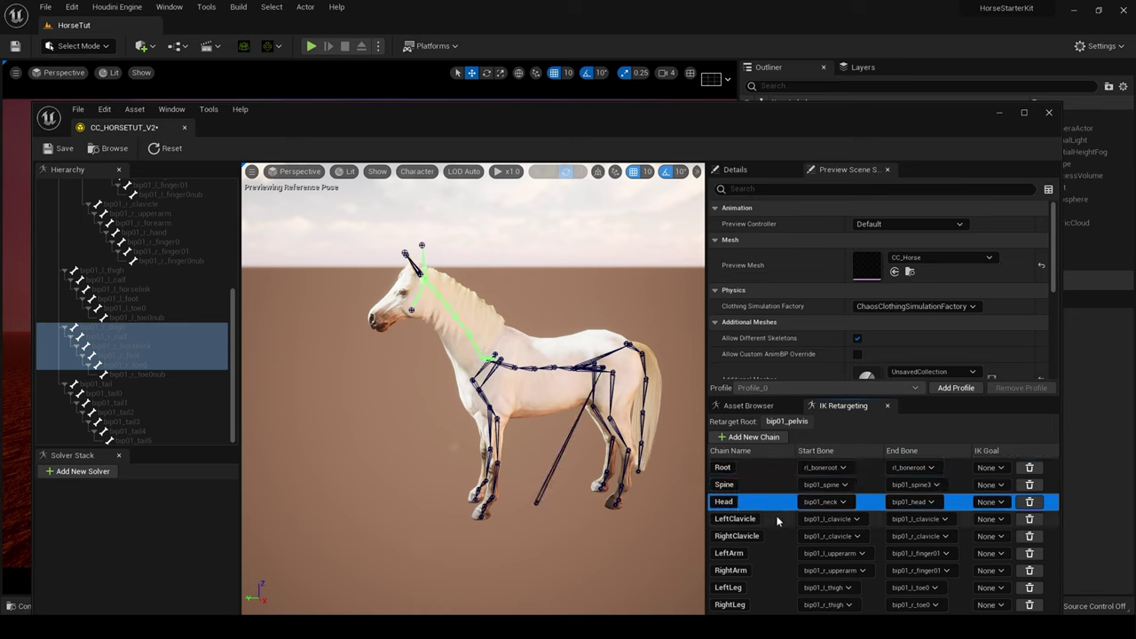
left_click(778, 520)
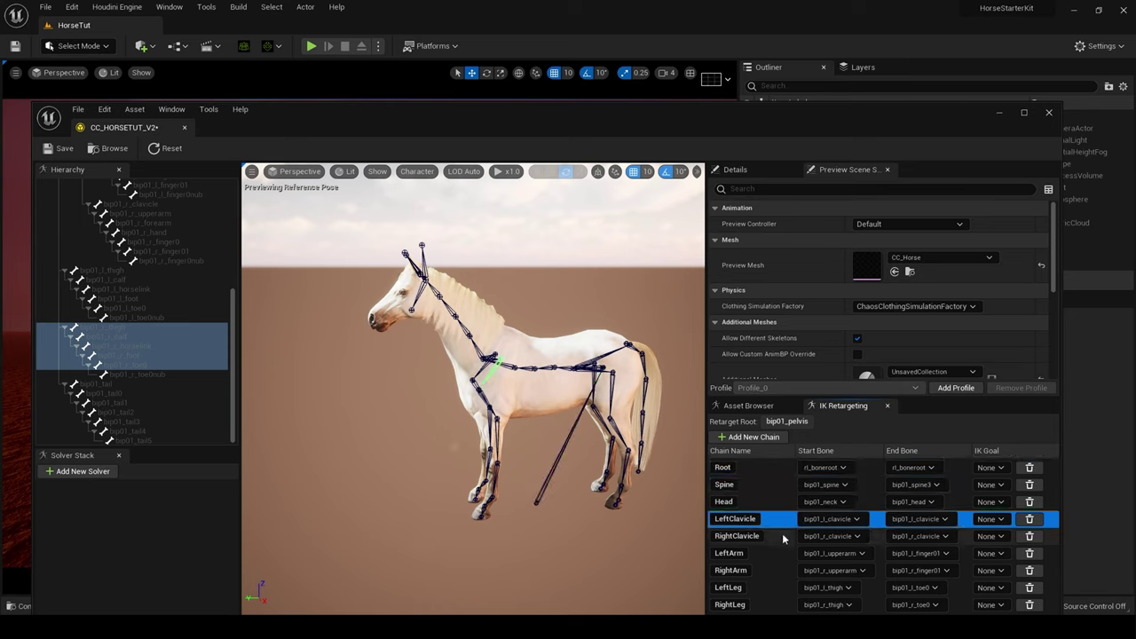
left_click(782, 535)
left_click(783, 554)
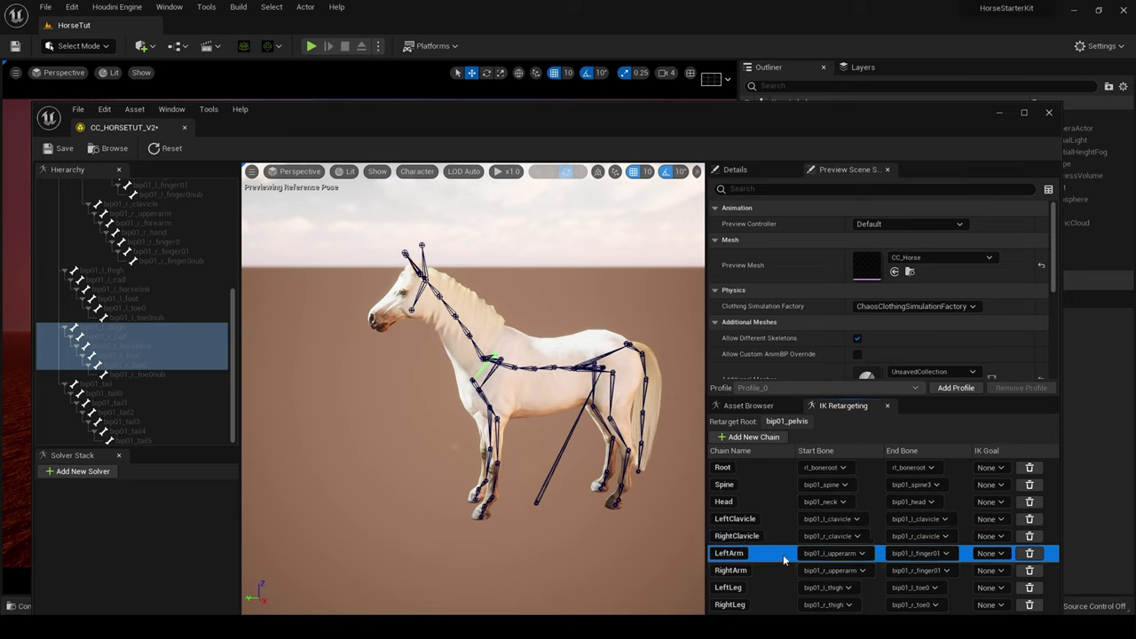
left_click(774, 573)
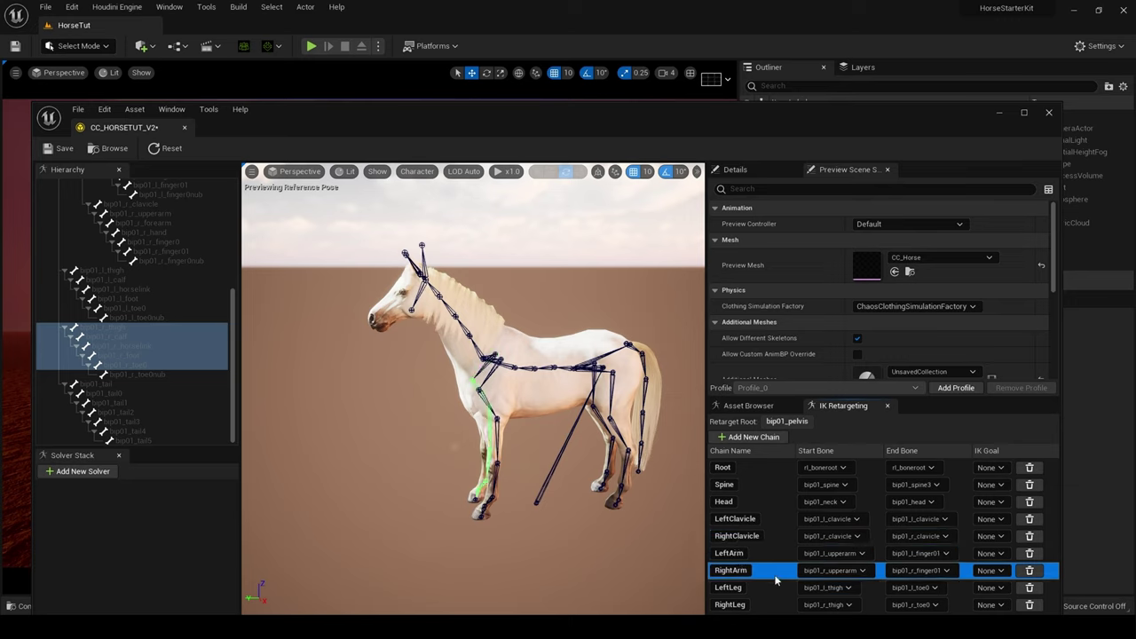
left_click(775, 586)
left_click(776, 606)
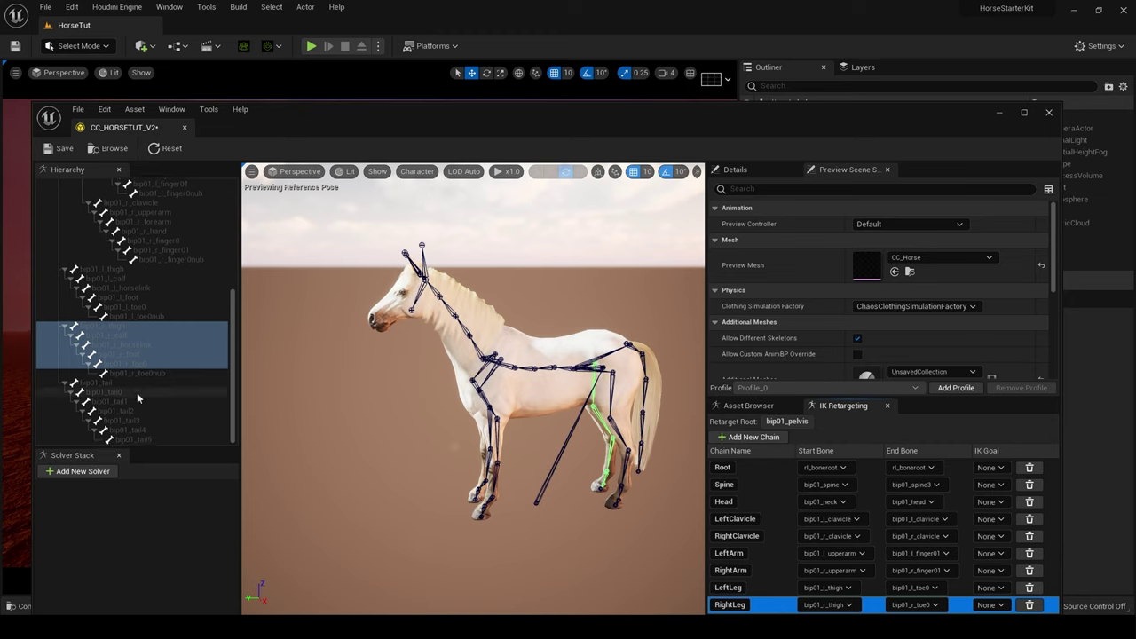
Step: Select bip01_tail through bip01_tail5 and make them a retarget chain named Tail
left_click(104, 384)
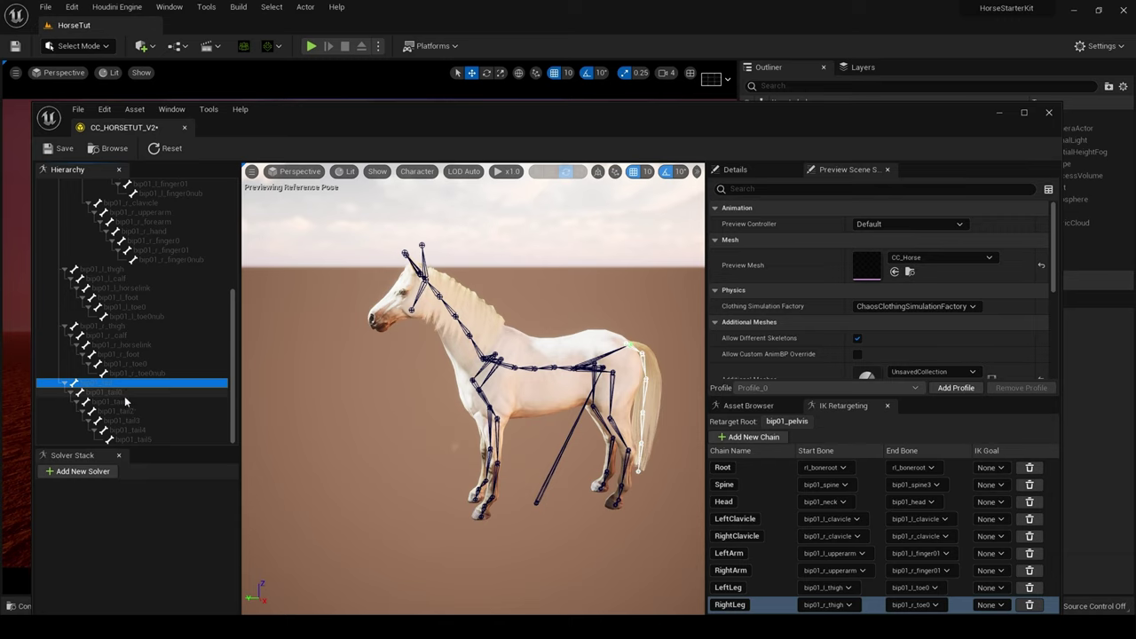
left_click(124, 395, "shift")
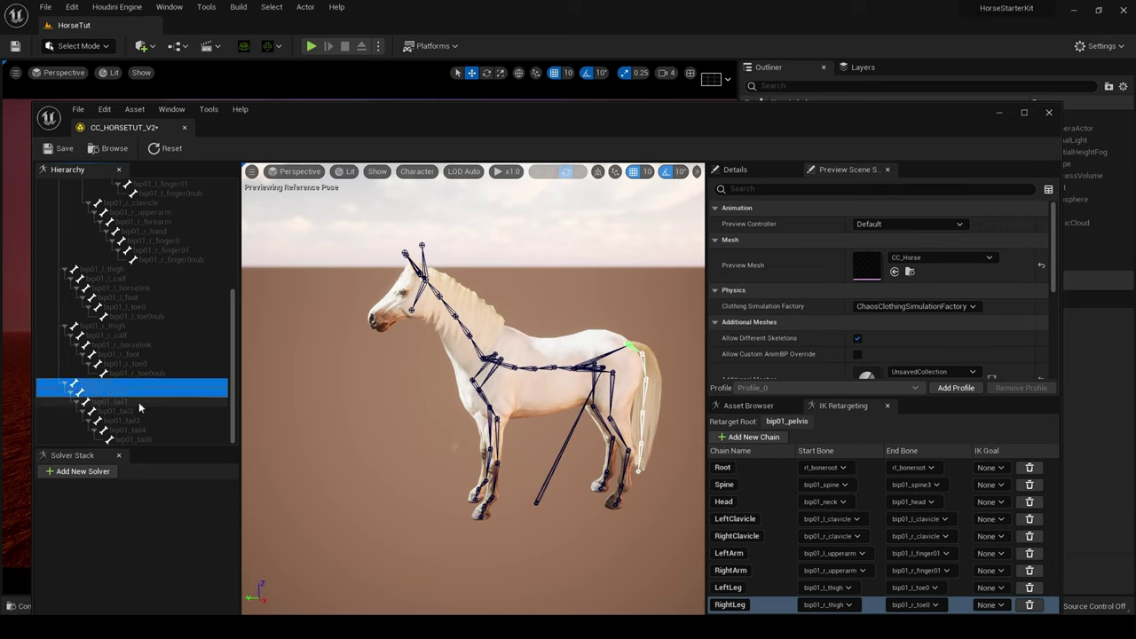
left_click(133, 404, "shift")
left_click(144, 412, "shift")
left_click(149, 422, "shift")
left_click(151, 430, "shift")
left_click(149, 440, "shift")
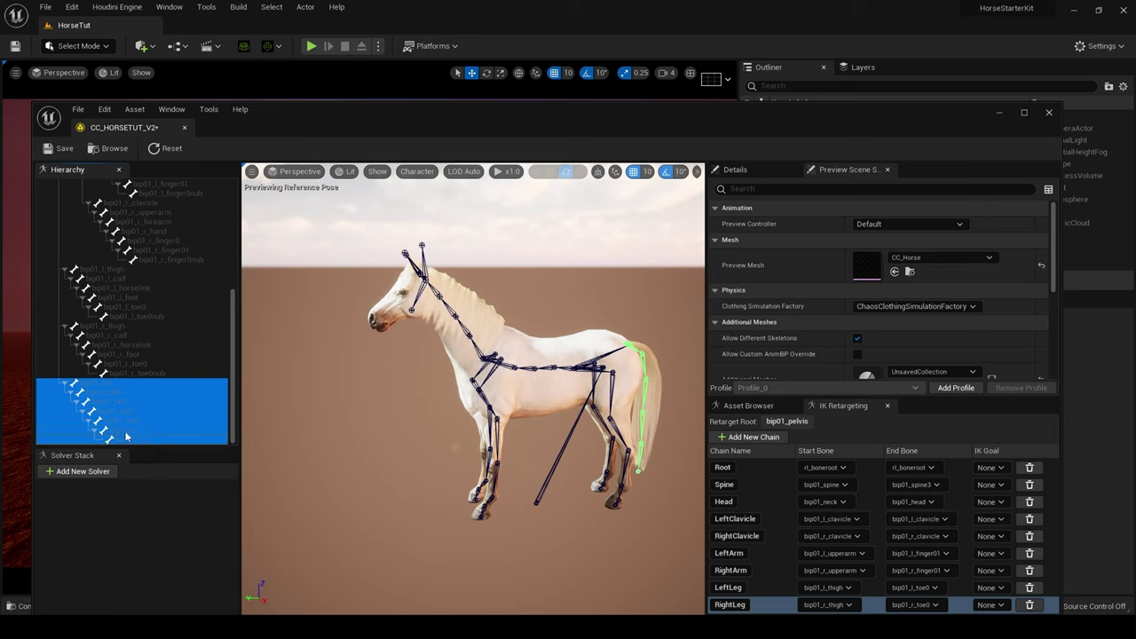
right_click(126, 435)
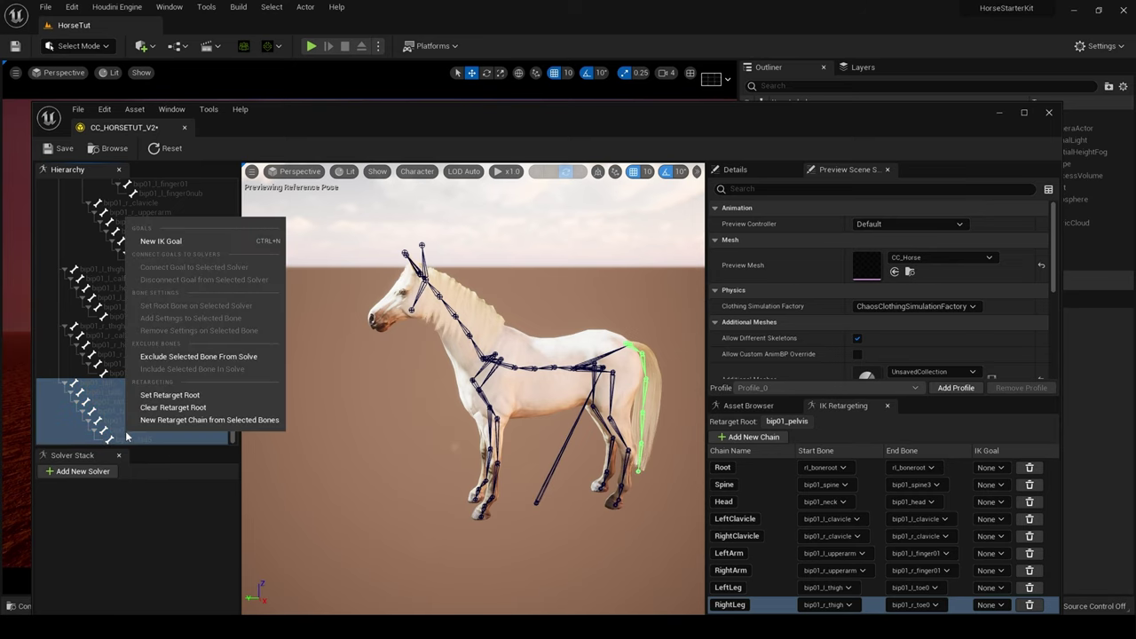
left_click(177, 422)
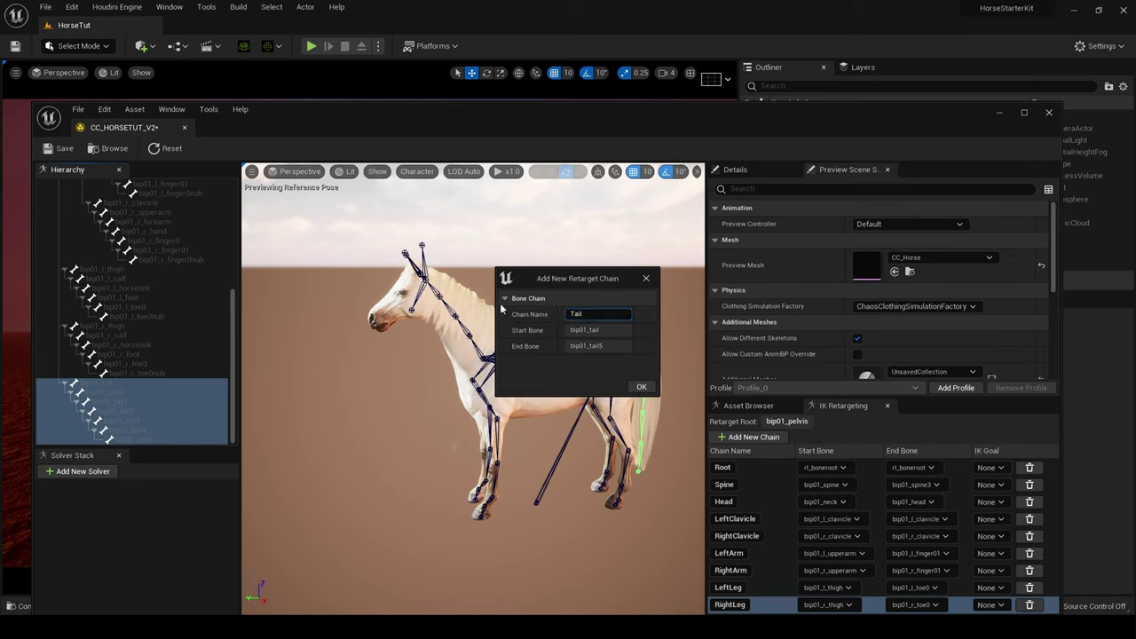
left_click(640, 386)
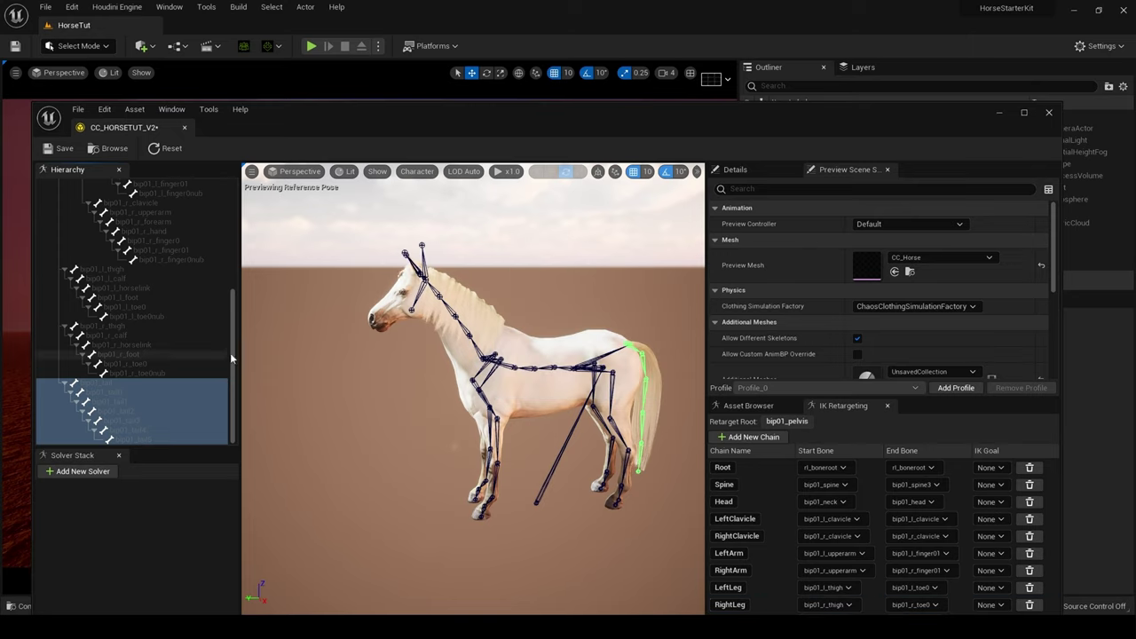
left_click_drag(234, 349, 236, 248)
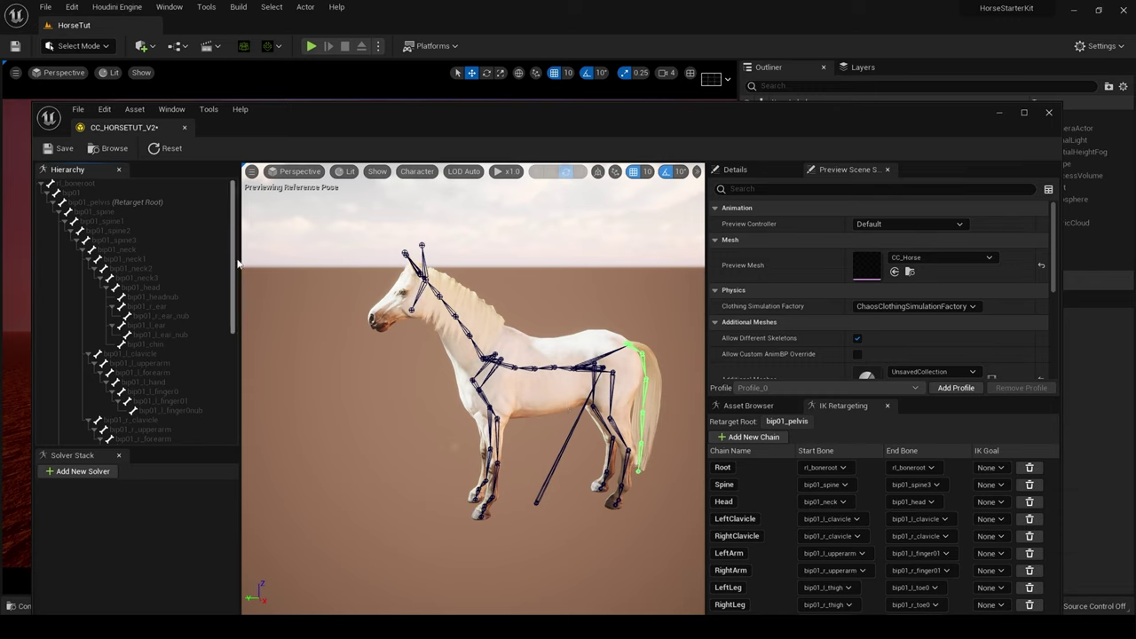
Step: Create a RightEar retarget chain from bip01_r_ear and its ear tip bone
left_click(424, 260)
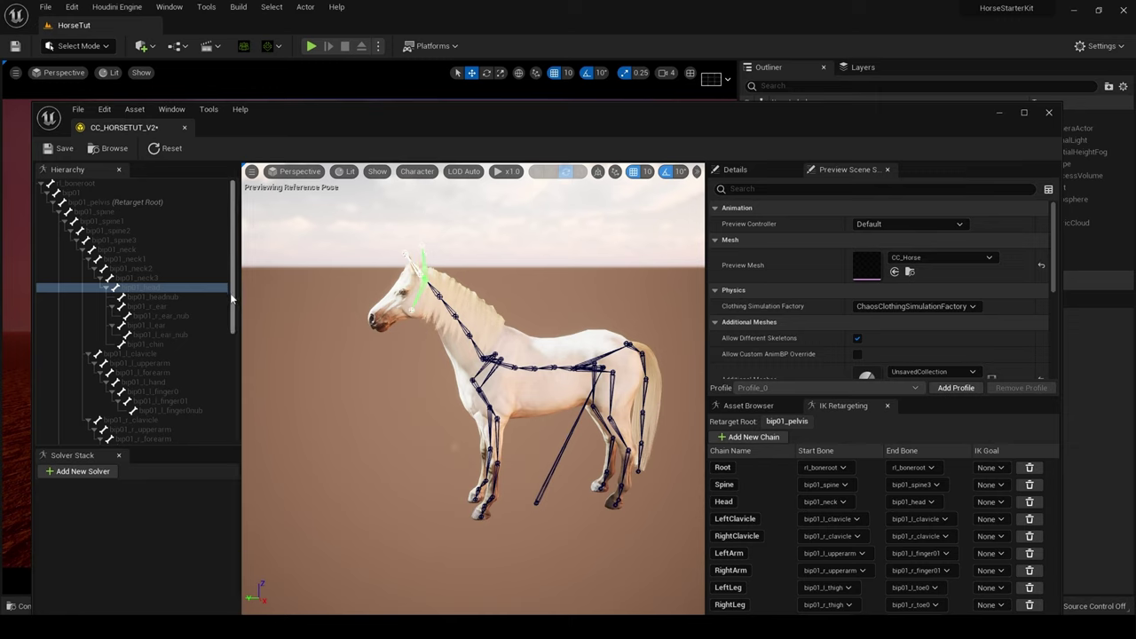
scroll(230, 302, "down", 3)
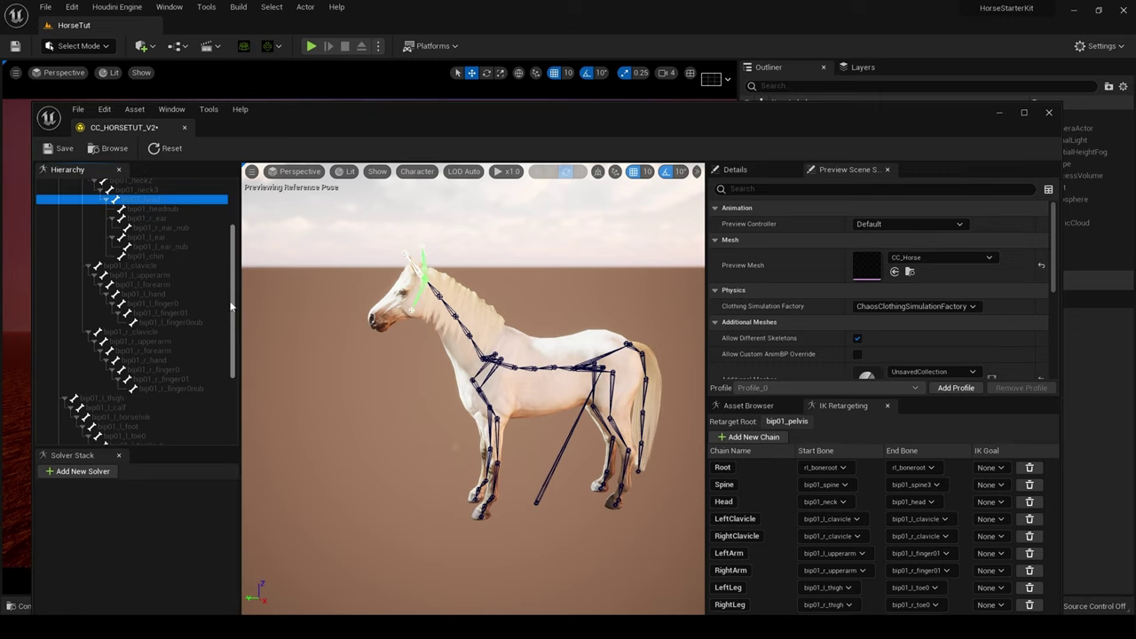
scroll(230, 296, "up", 1)
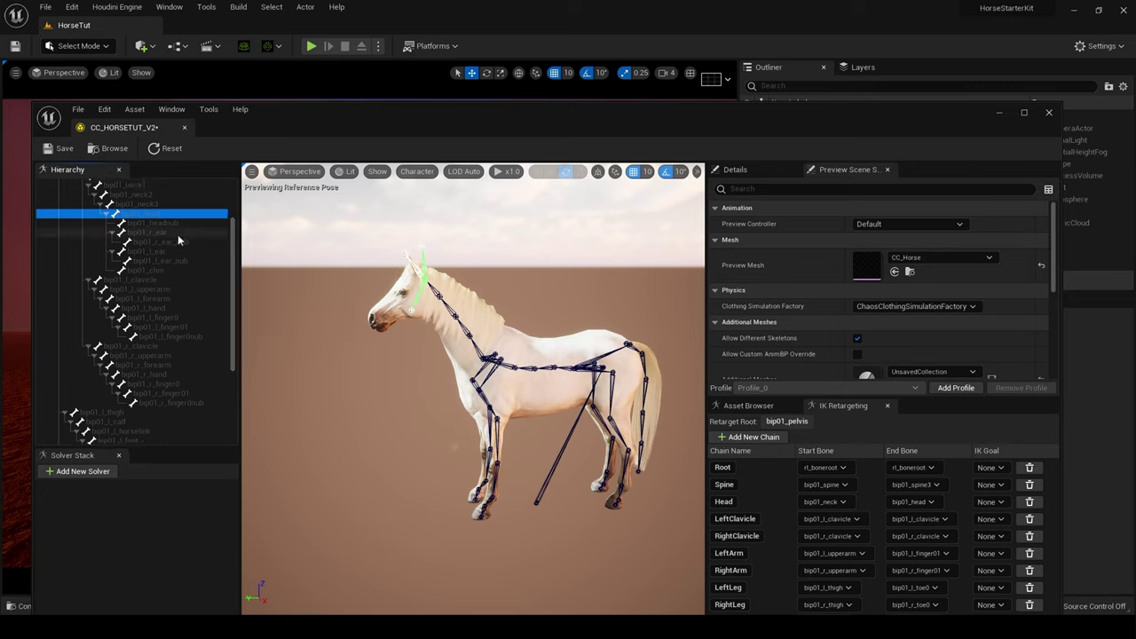
left_click(171, 224)
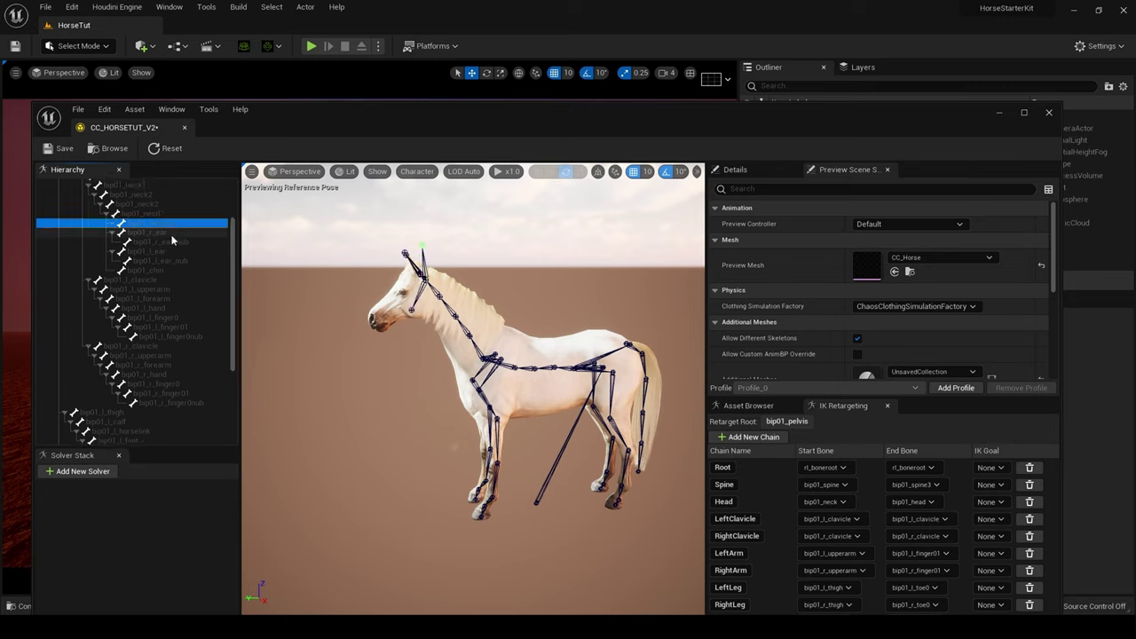
left_click(170, 234)
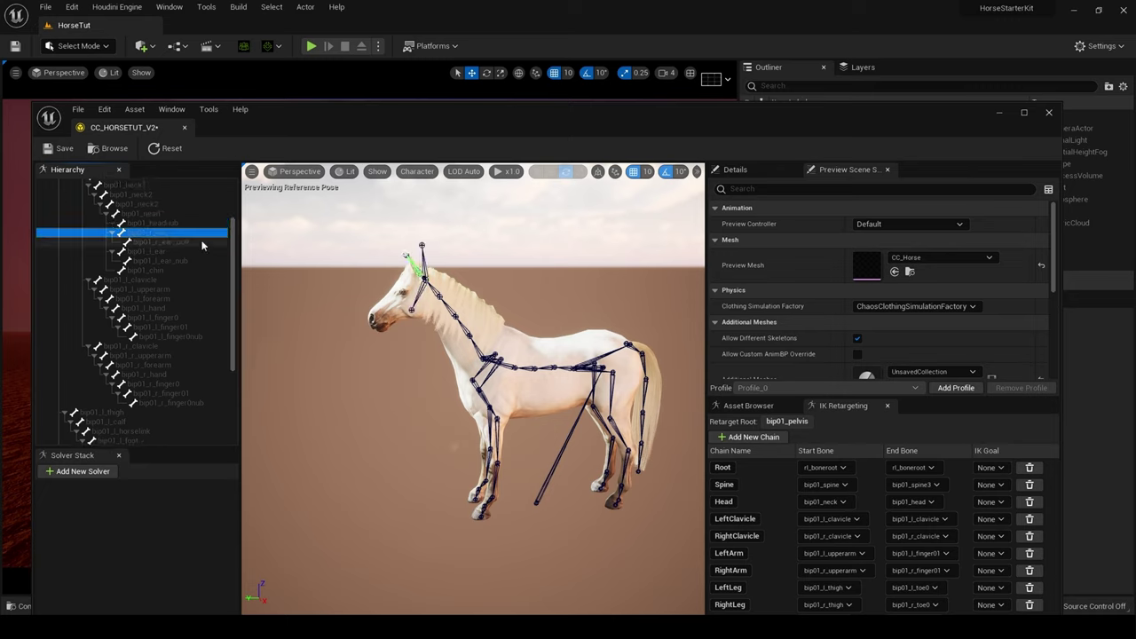
left_click(183, 244, "shift")
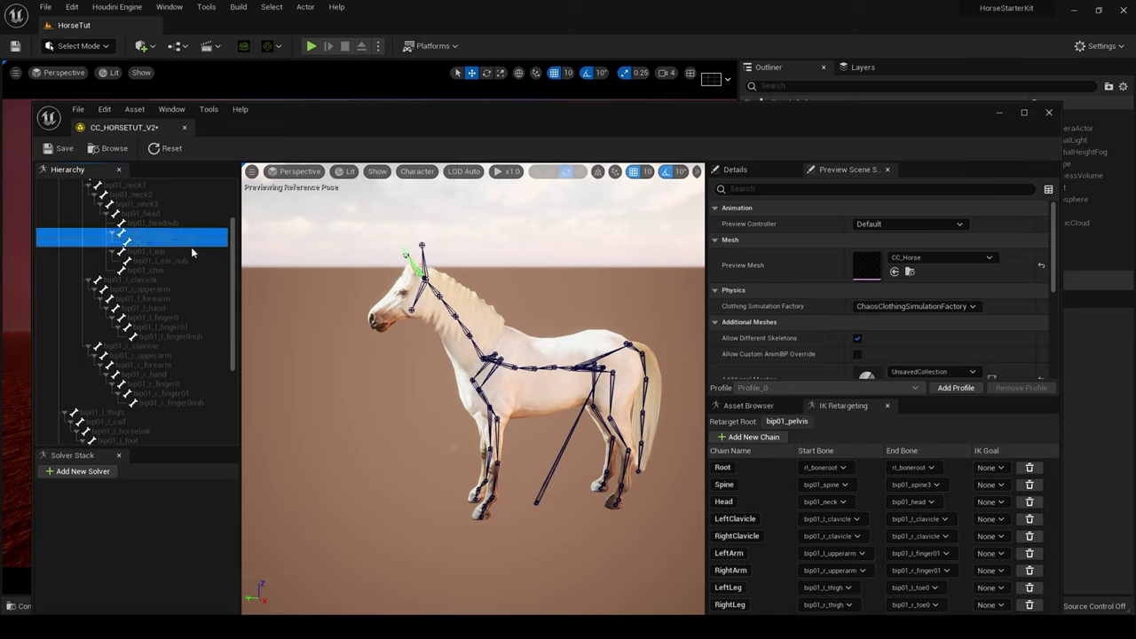
right_click(177, 239)
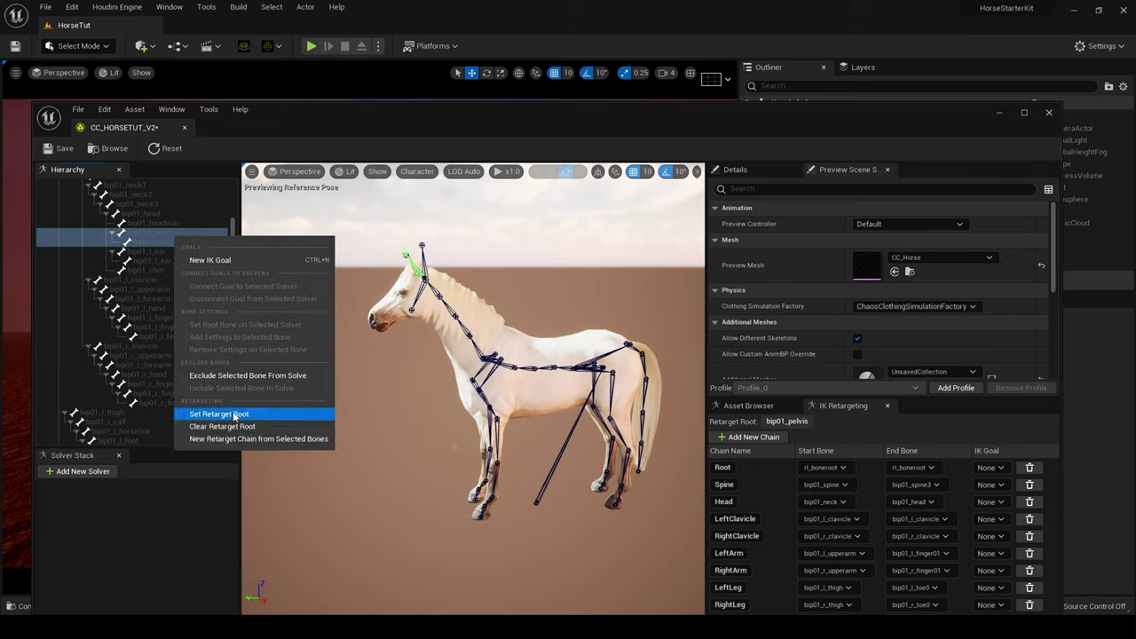
left_click(259, 439)
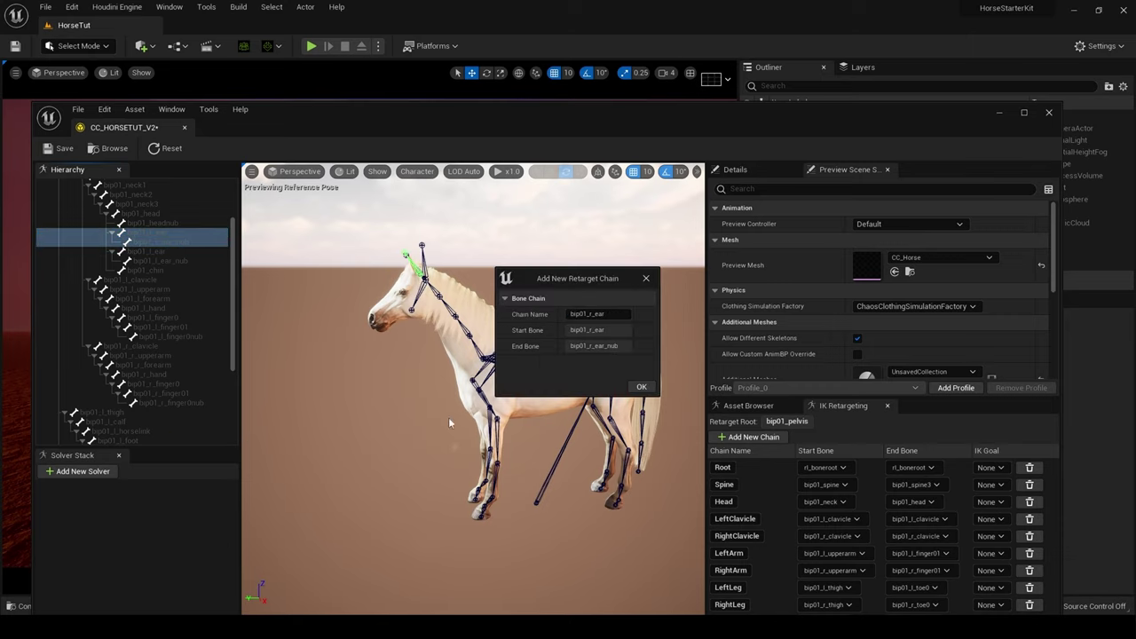
left_click(599, 314)
key("BackSpace")
type("RightEar")
left_click(639, 386)
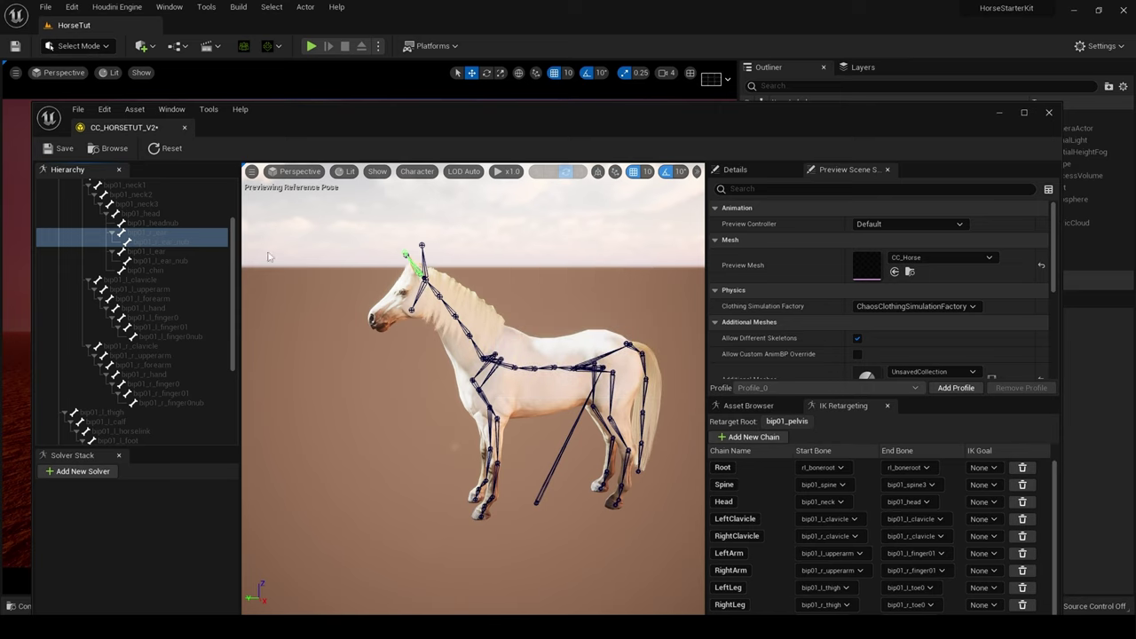
Step: Create a LeftEar retarget chain from bip01_l_ear to bip01_l_ear_nub
left_click(167, 252)
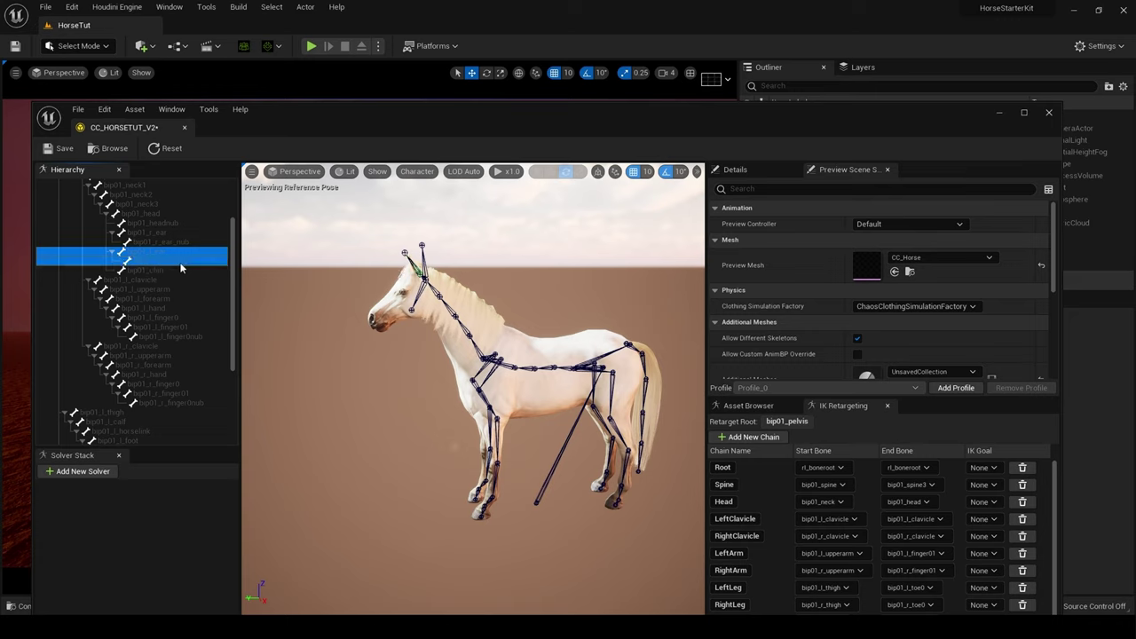
right_click(180, 266)
left_click(245, 466)
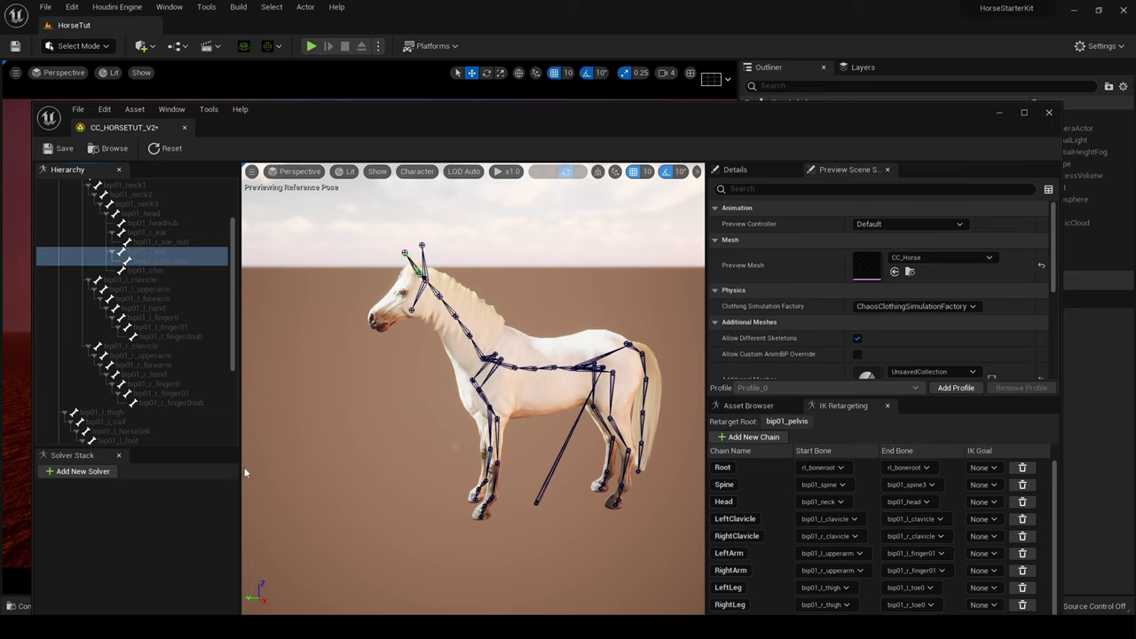
left_click(599, 314)
key("BackSpace")
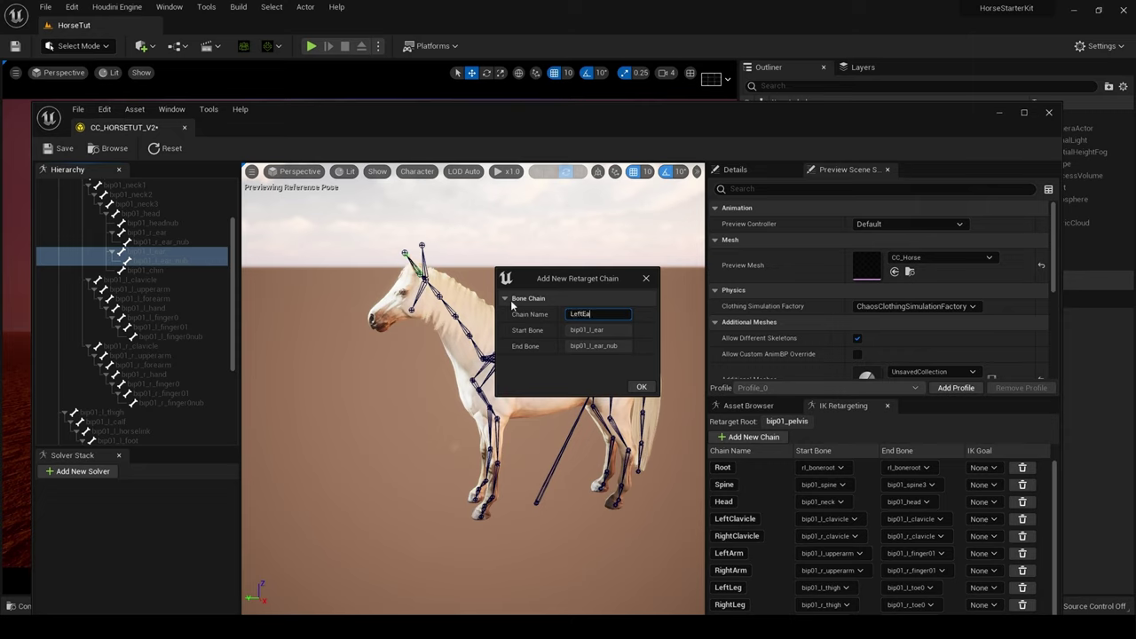
type("LeftEar")
left_click(641, 387)
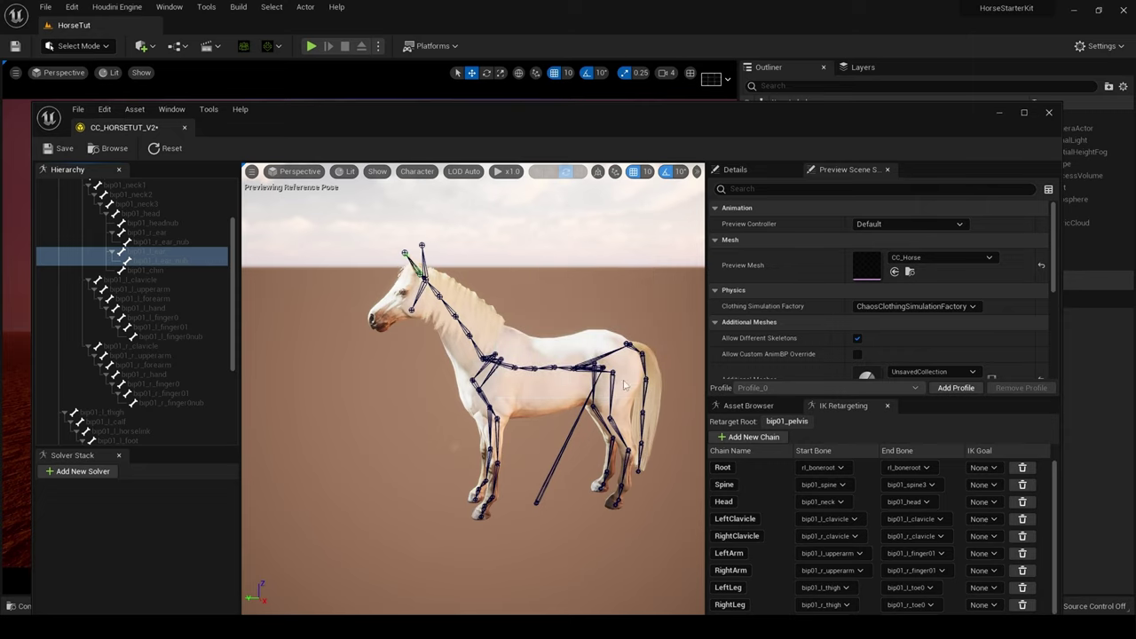
left_click(149, 271)
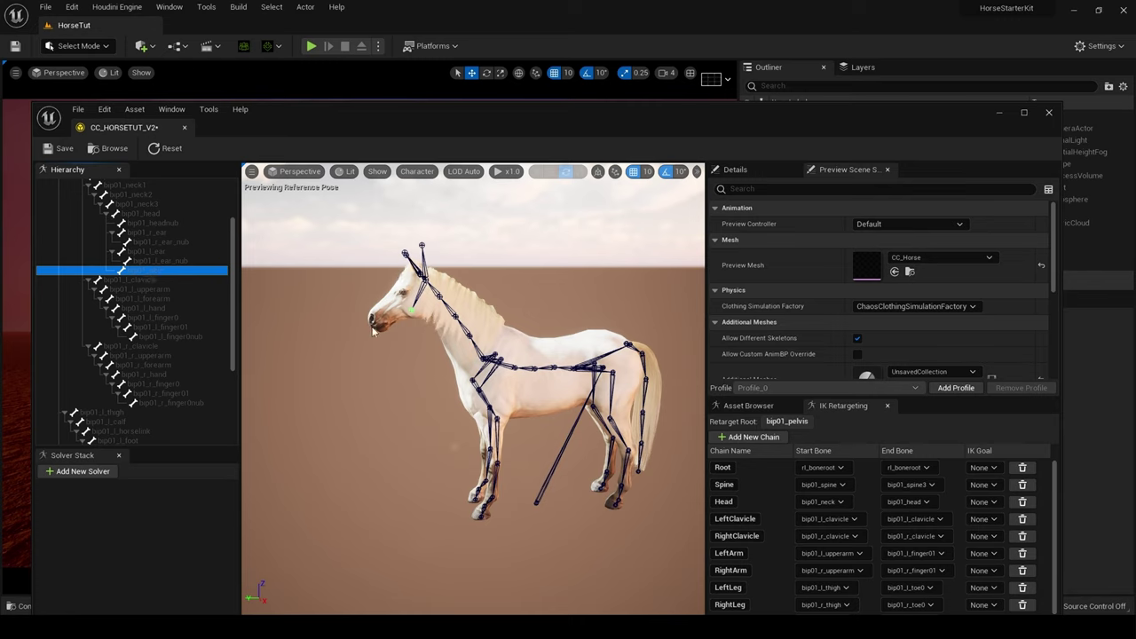
Step: Create a retarget chain named Chin from the bip01_chin bone
right_click(133, 273)
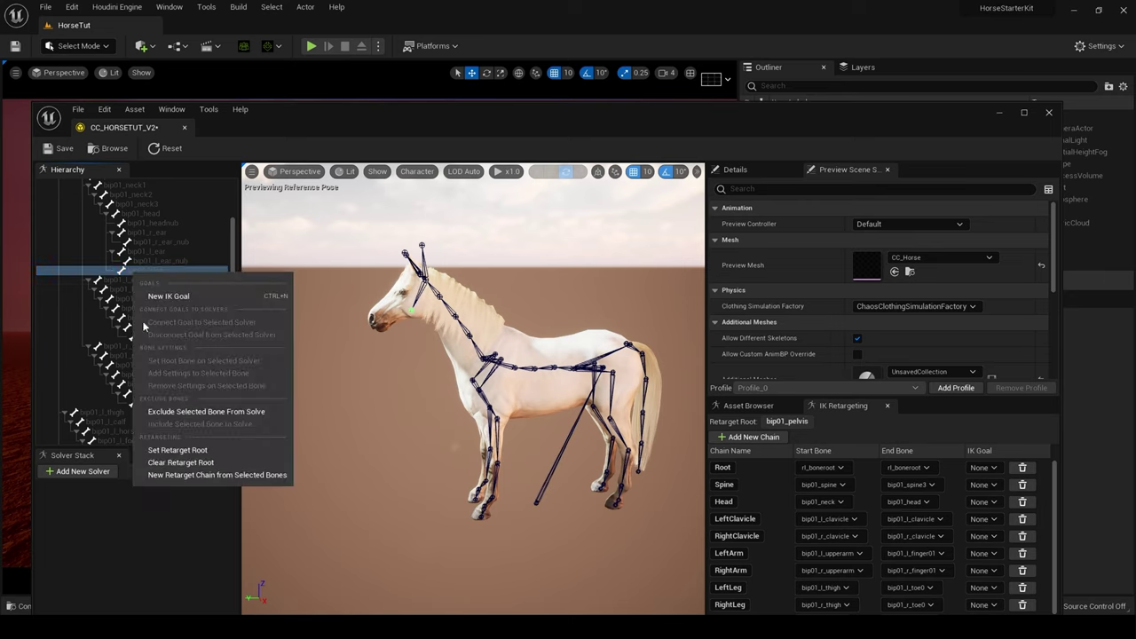
left_click(197, 474)
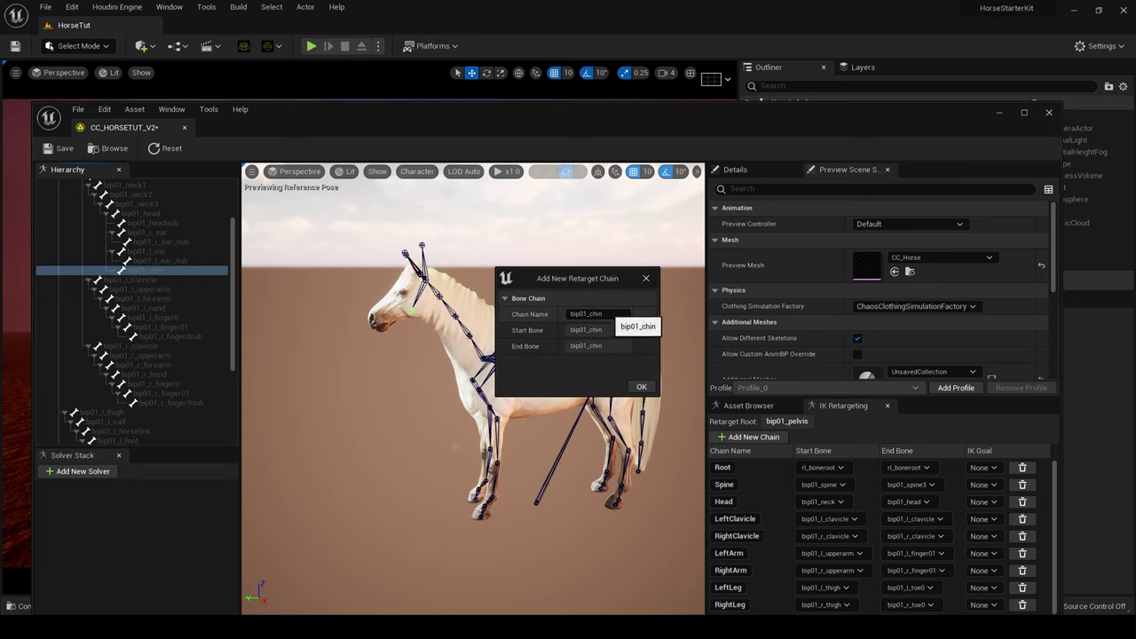
key("ctrl+a")
key("BackSpace")
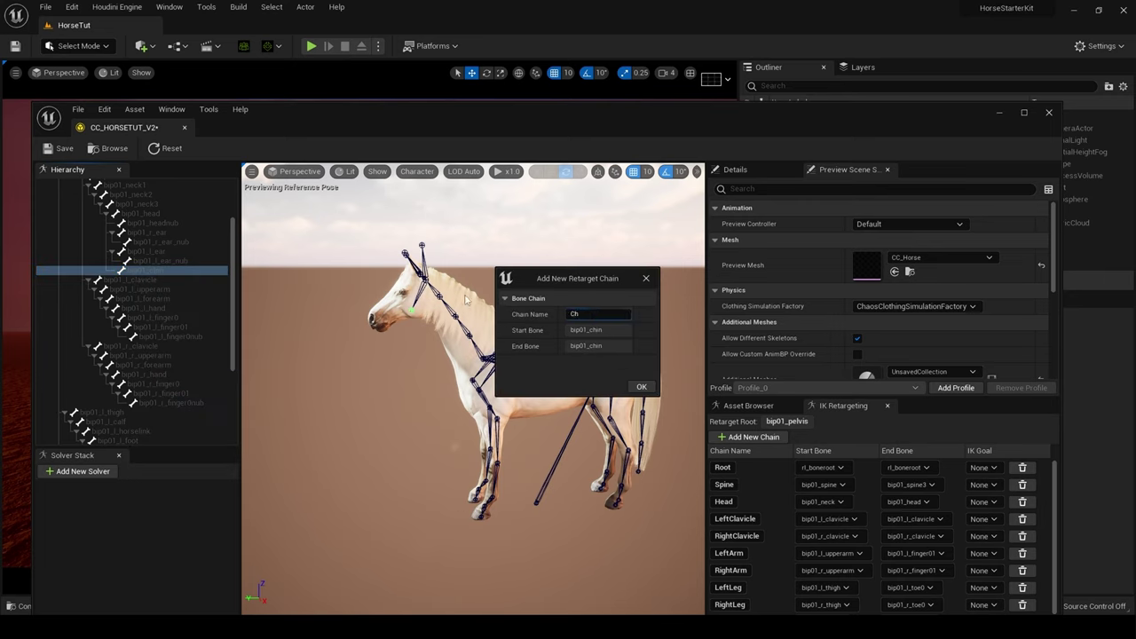
type("Chin")
left_click(641, 386)
Step: Save the CC_HORSETUT_V2 IK rig and then save all unsaved assets
mouse_move(645, 384)
left_mouse_down()
mouse_move(612, 399)
mouse_move(621, 373)
mouse_move(629, 377)
left_mouse_up()
scroll(162, 302, "down", 2)
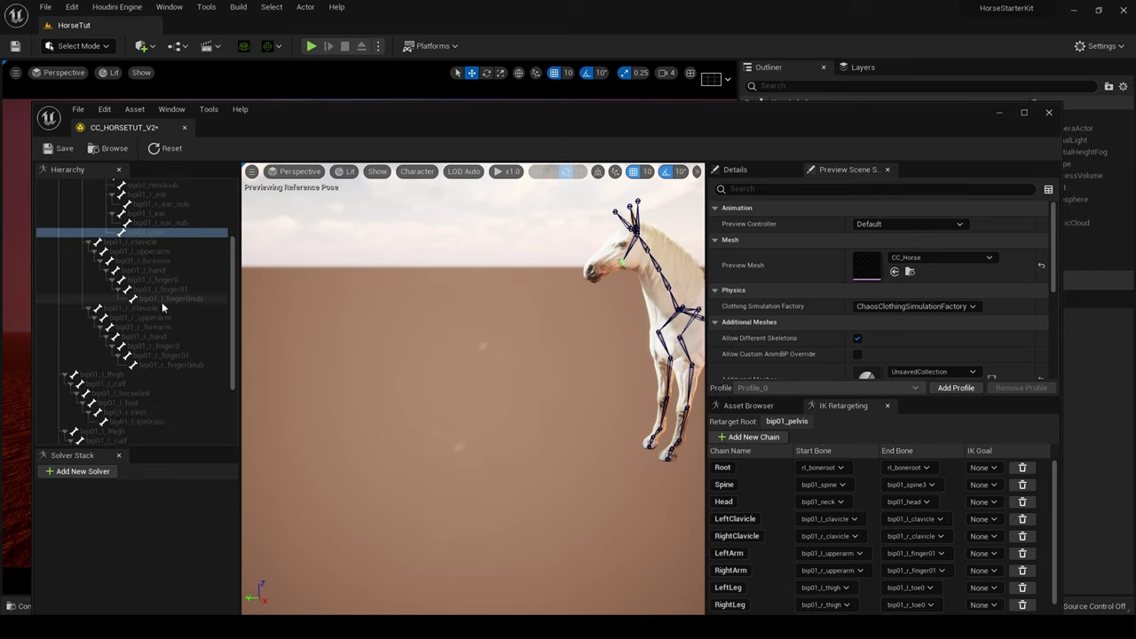
scroll(166, 317, "down", 2)
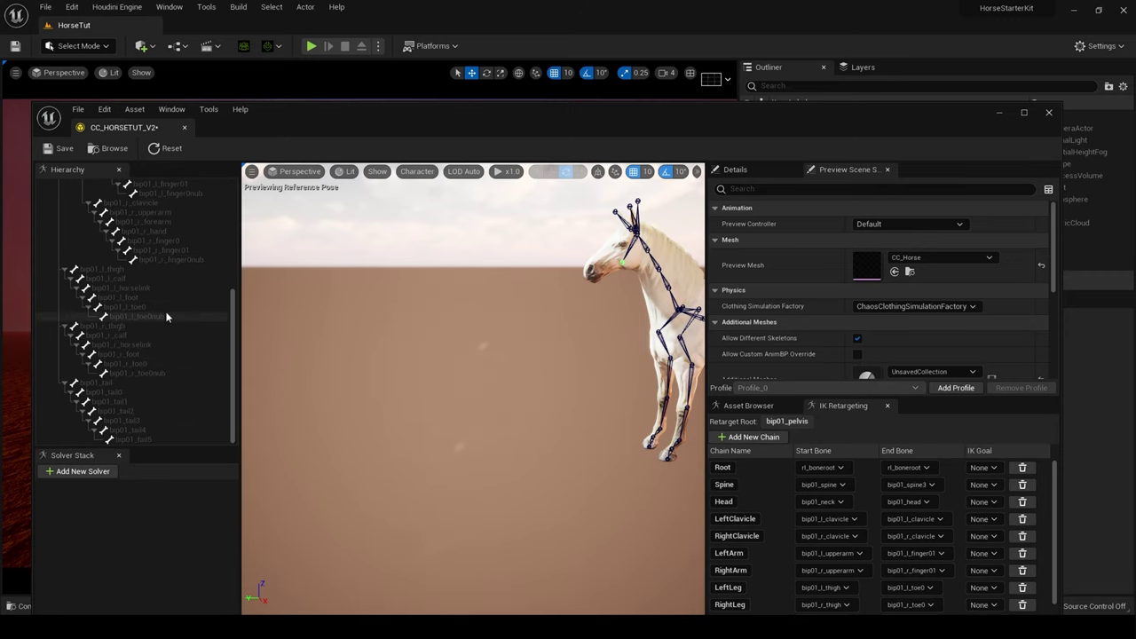
scroll(166, 317, "up", 10)
left_click_drag(497, 373, 550, 346)
left_click(71, 148)
left_click(45, 7)
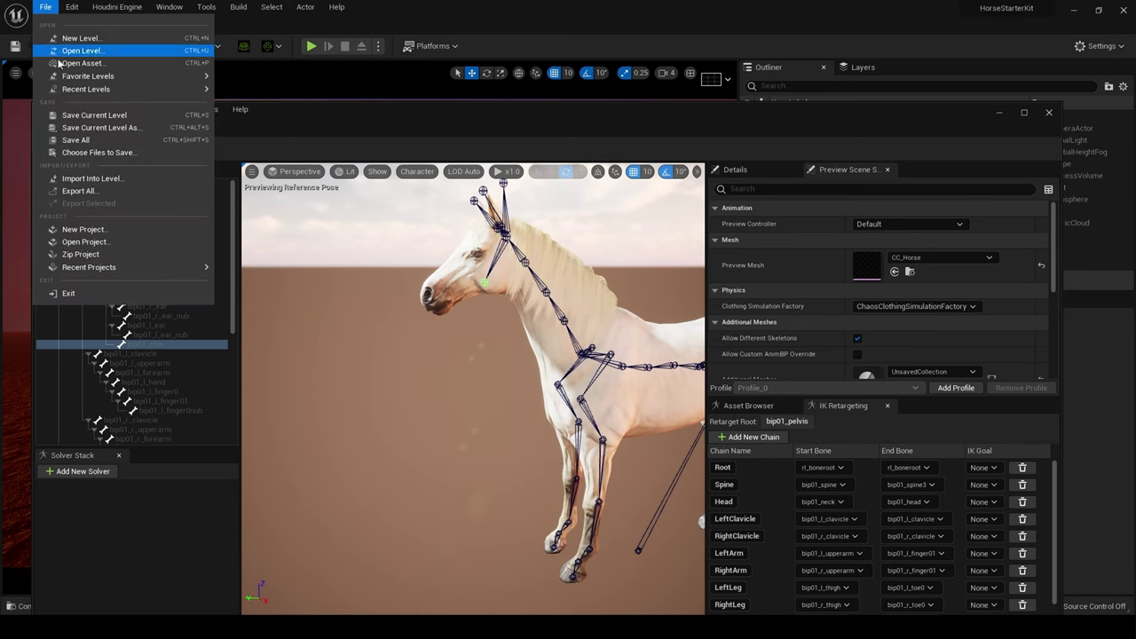
left_click(88, 144)
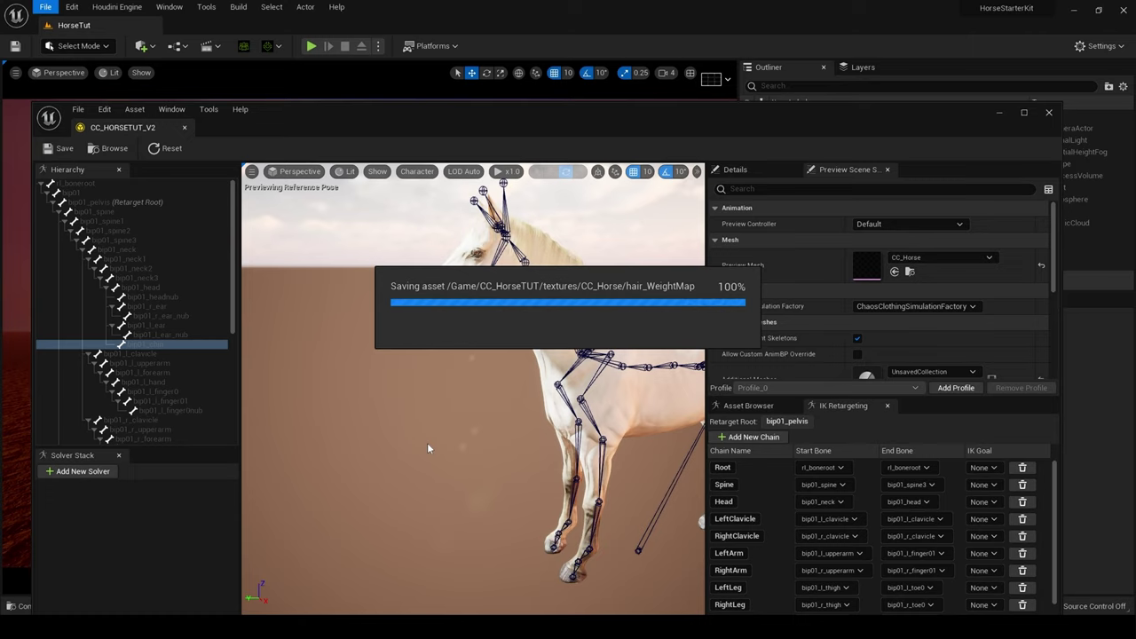
Step: Add a Full Body IK solver to the horse rig's solver stack
key("f")
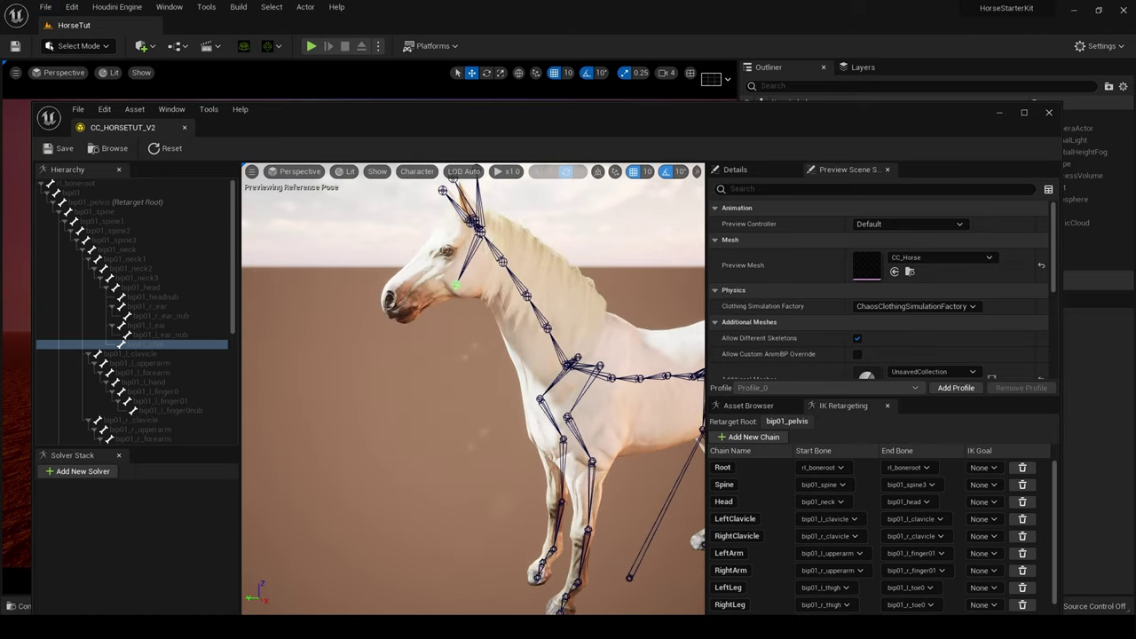
left_click(90, 472)
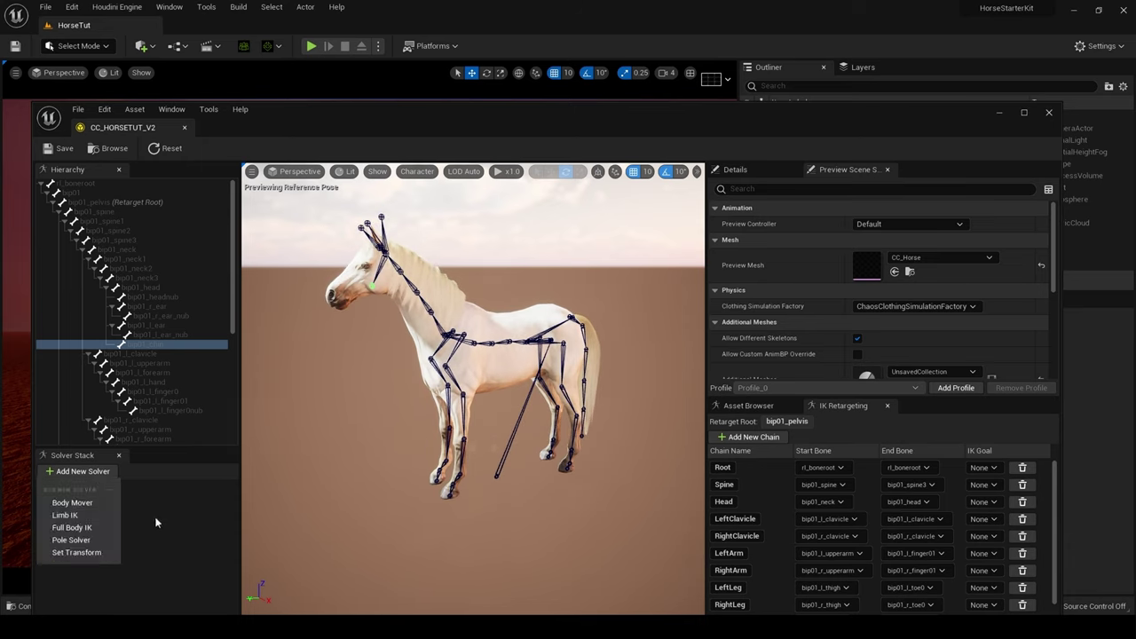
left_click(71, 527)
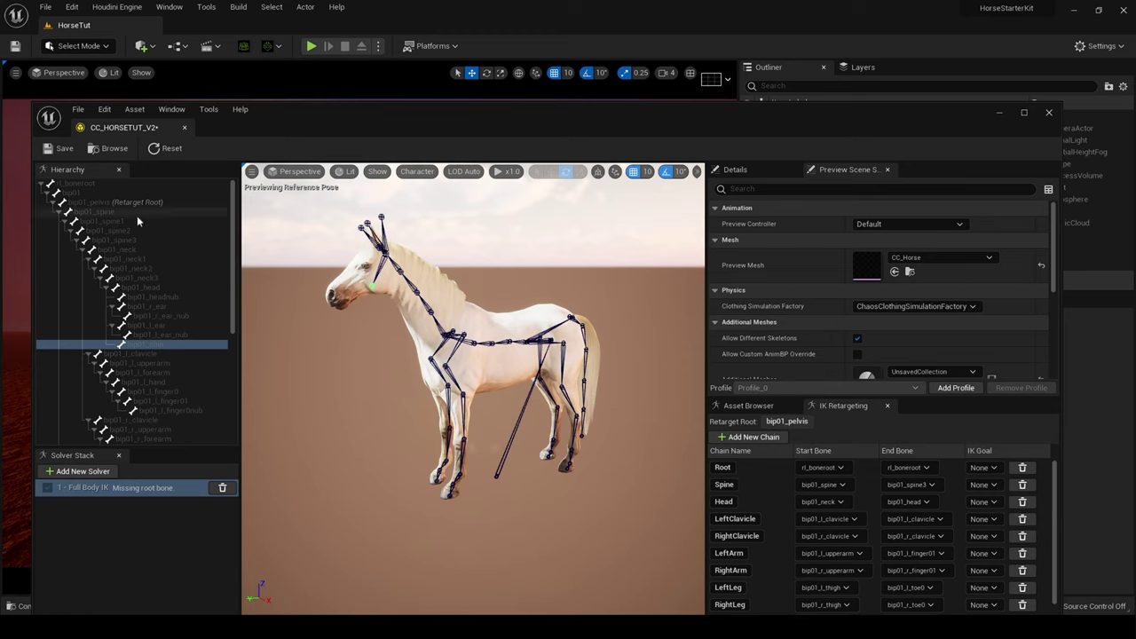
Step: Set bip01_pelvis as the root bone of the Full Body IK solver
left_click(92, 204)
right_click(93, 205)
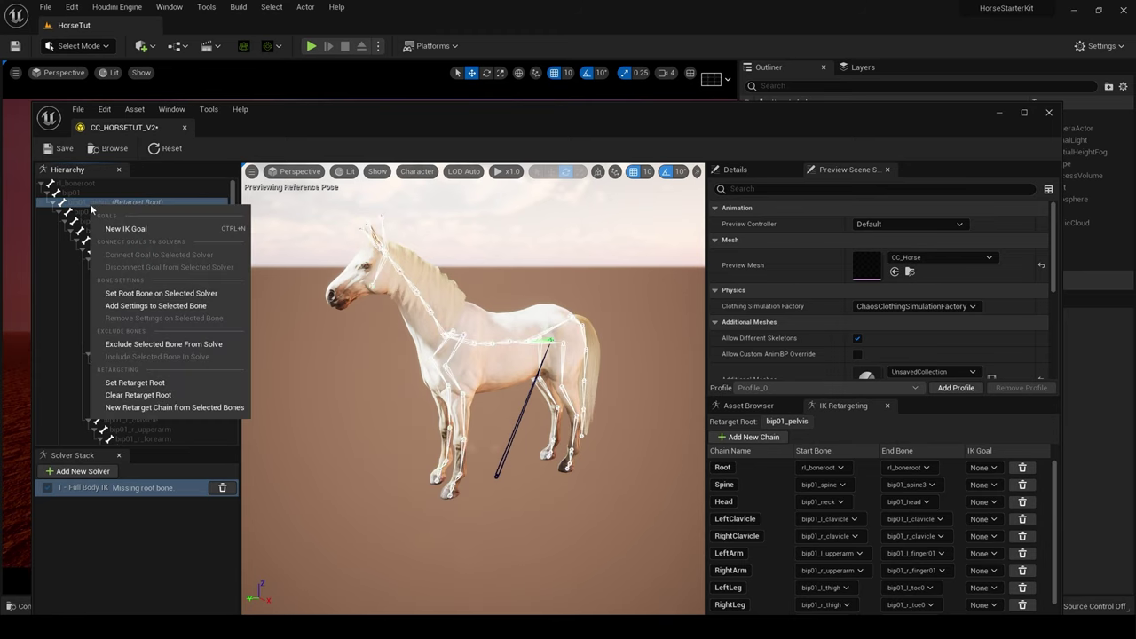
left_click(138, 382)
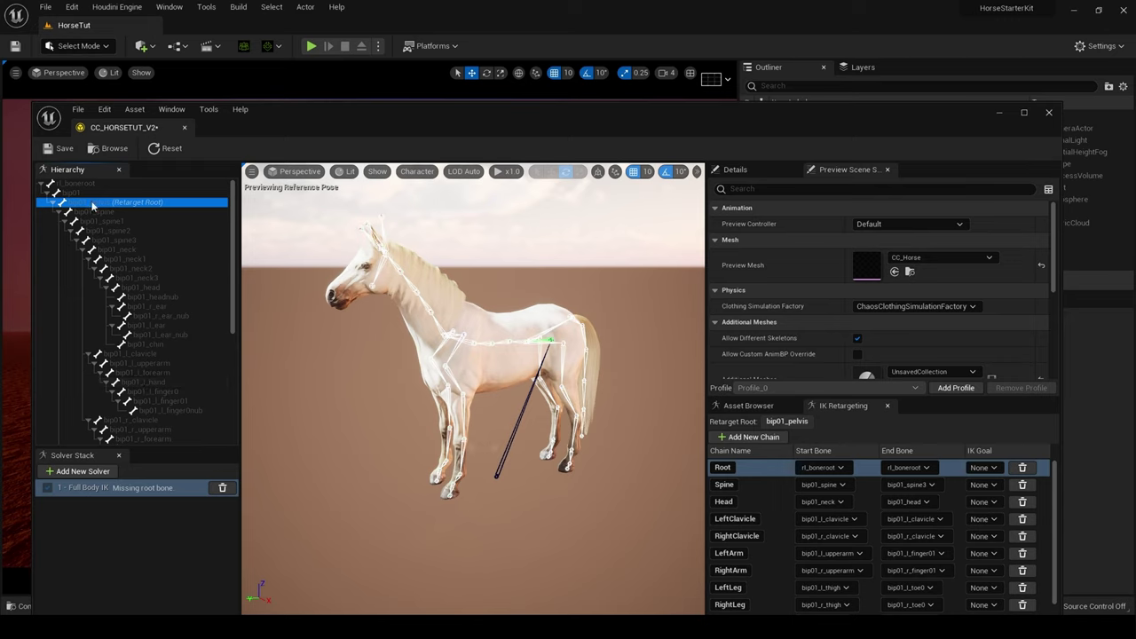
right_click(93, 205)
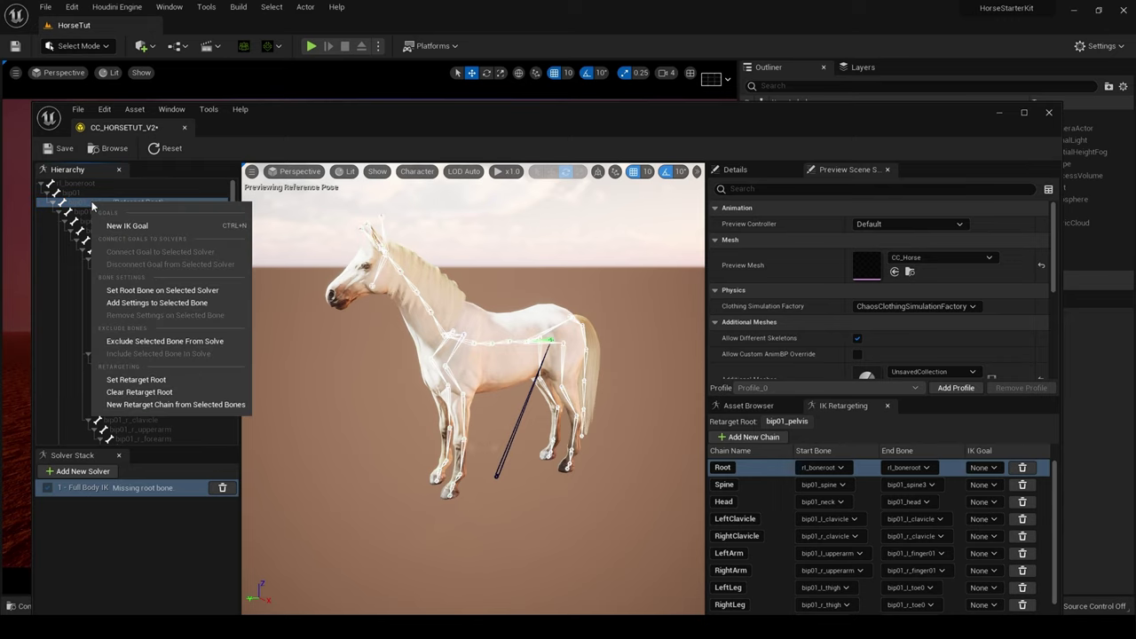
left_click(159, 292)
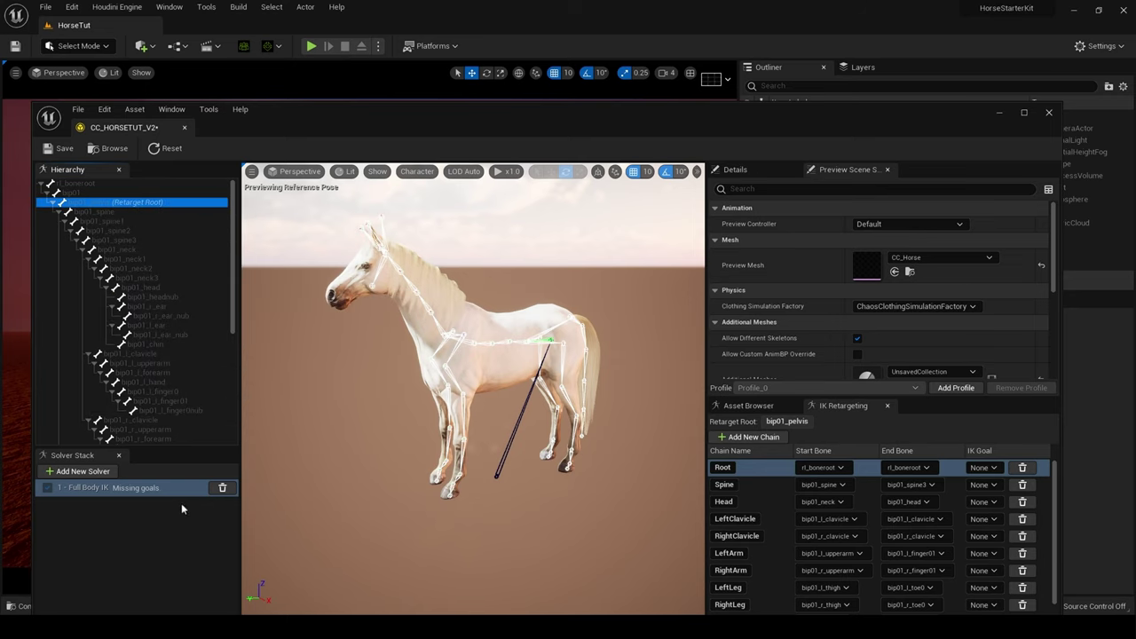
Step: Add IK goals on the front hoof bones bip01_l_finger01 and bip01_r_finger01
left_click(451, 484)
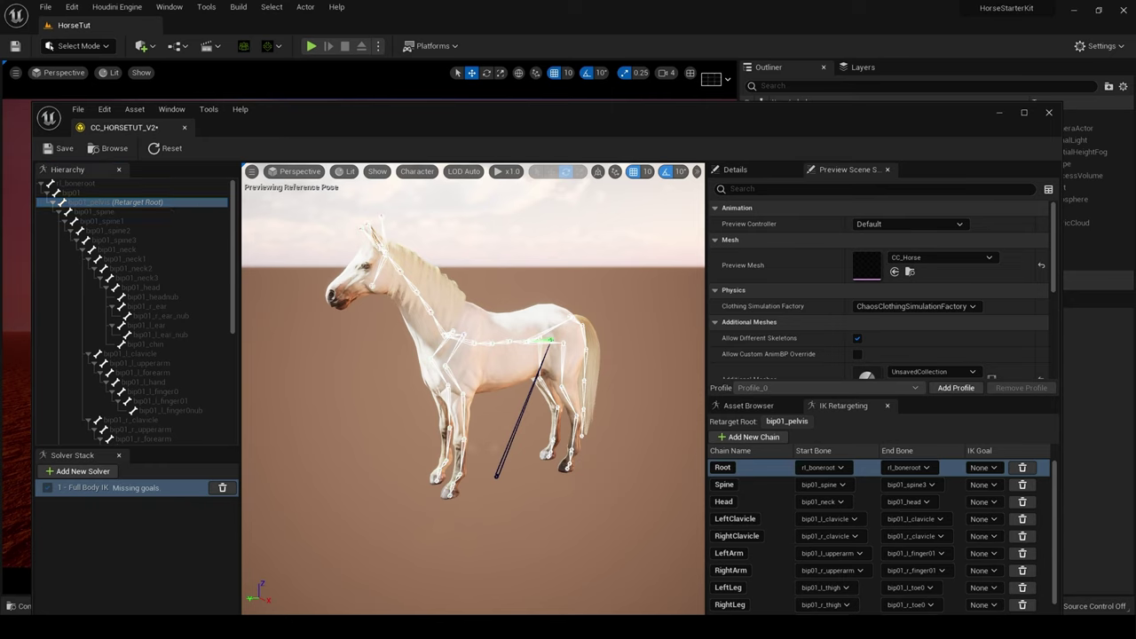
left_click(152, 394)
left_click(152, 402)
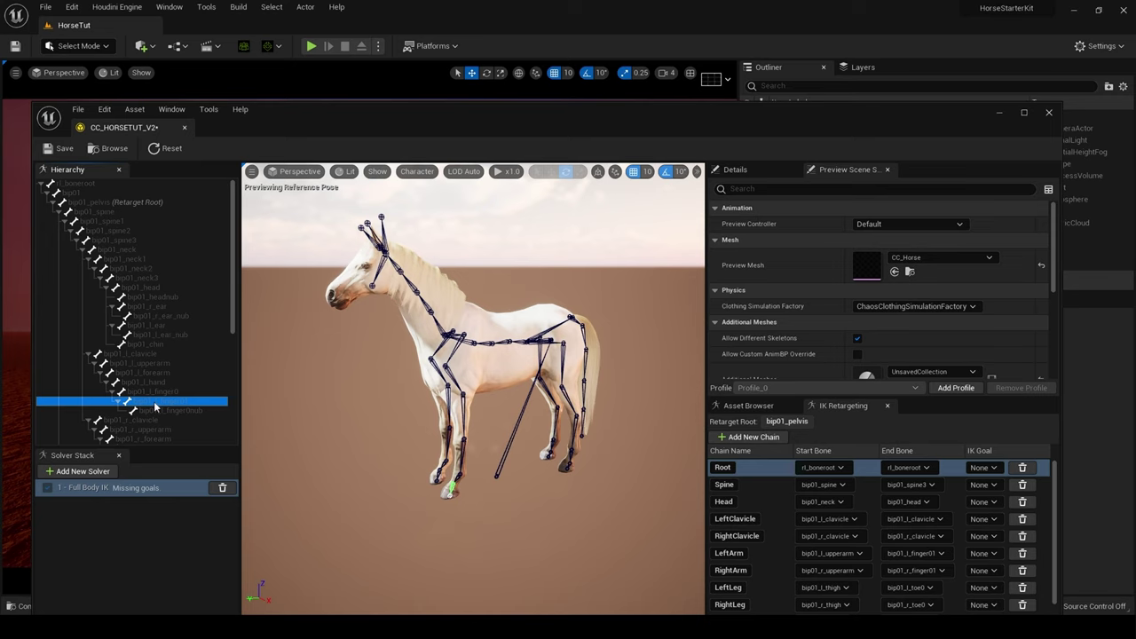
right_click(154, 405)
left_click(210, 213)
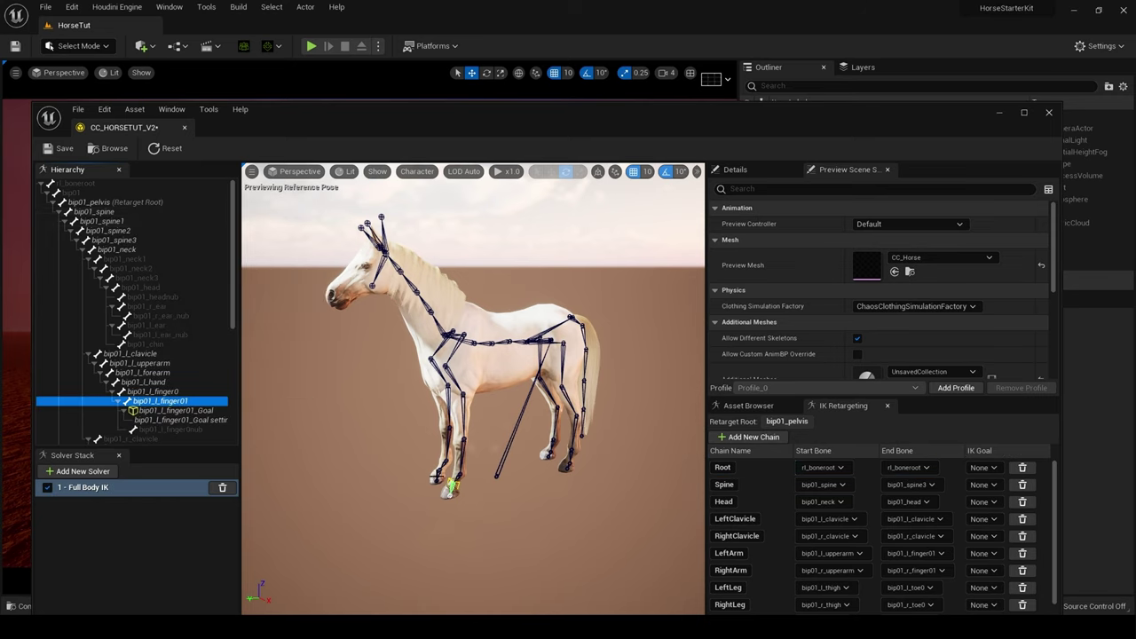
left_click(431, 488)
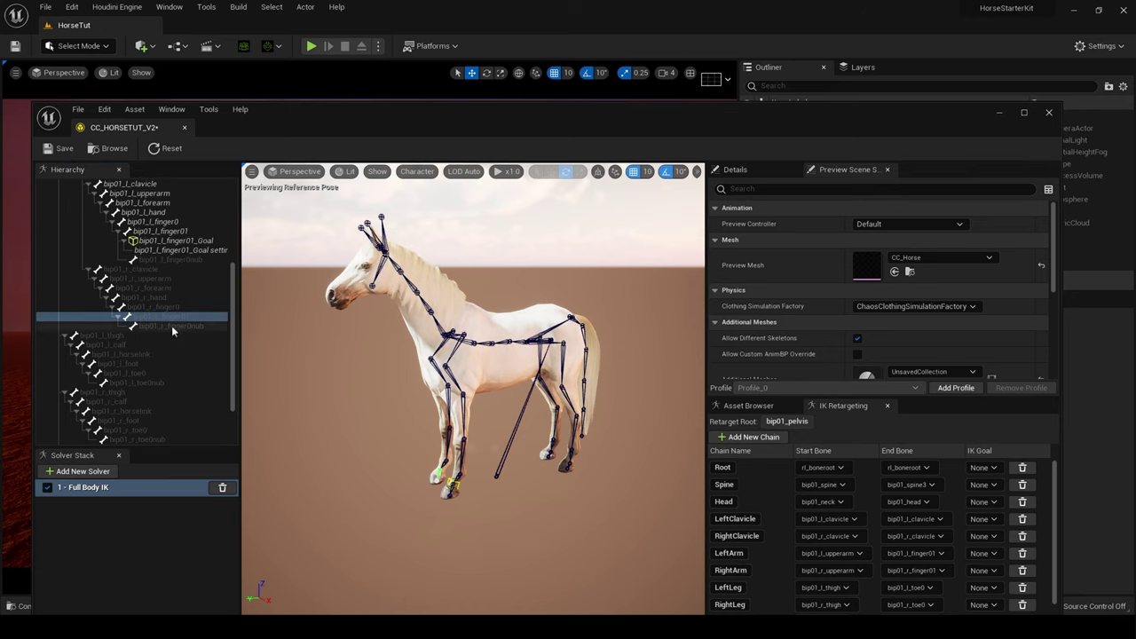
right_click(177, 326)
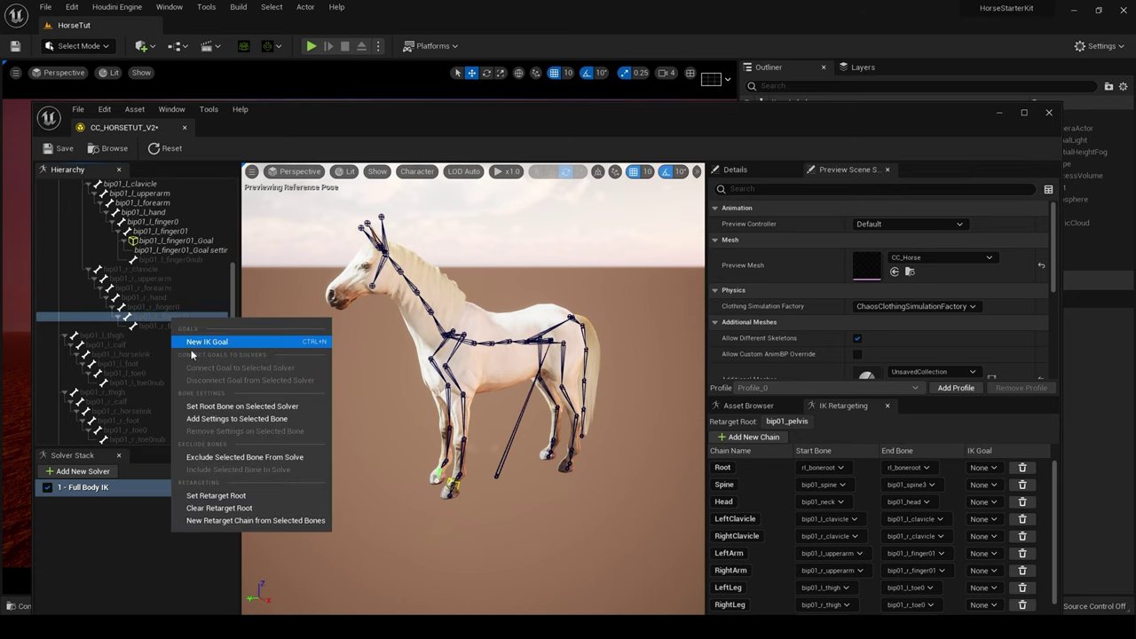
left_click(192, 342)
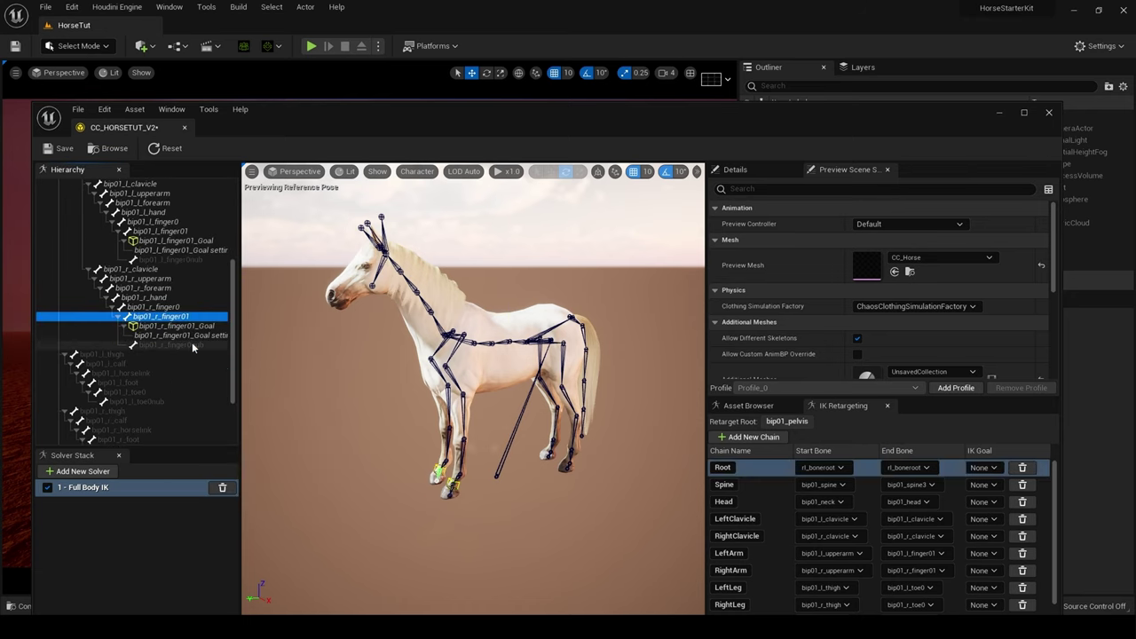
Step: Add IK goals on the hind foot bones bip01_l_toe0 and bip01_r_toe0
left_click(570, 460)
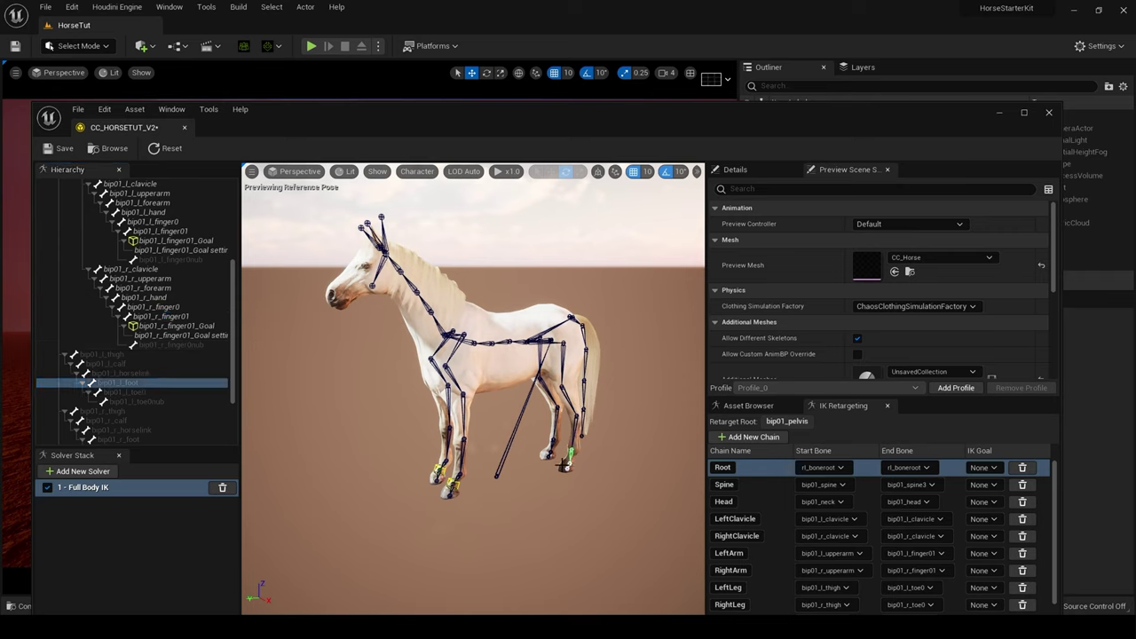
left_click(569, 465)
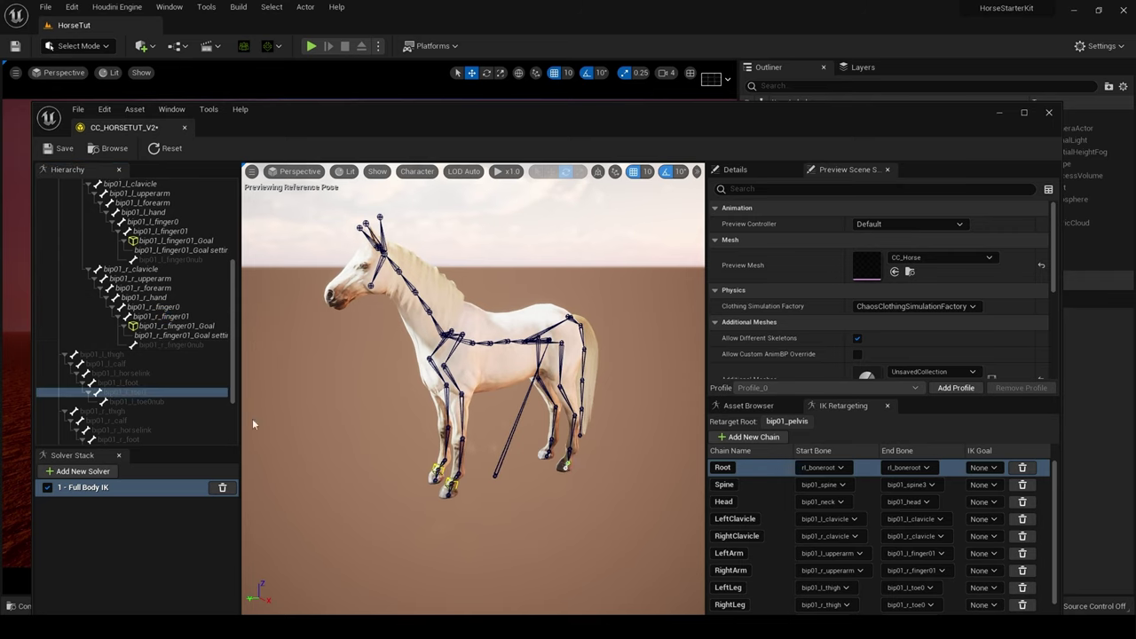
right_click(130, 399)
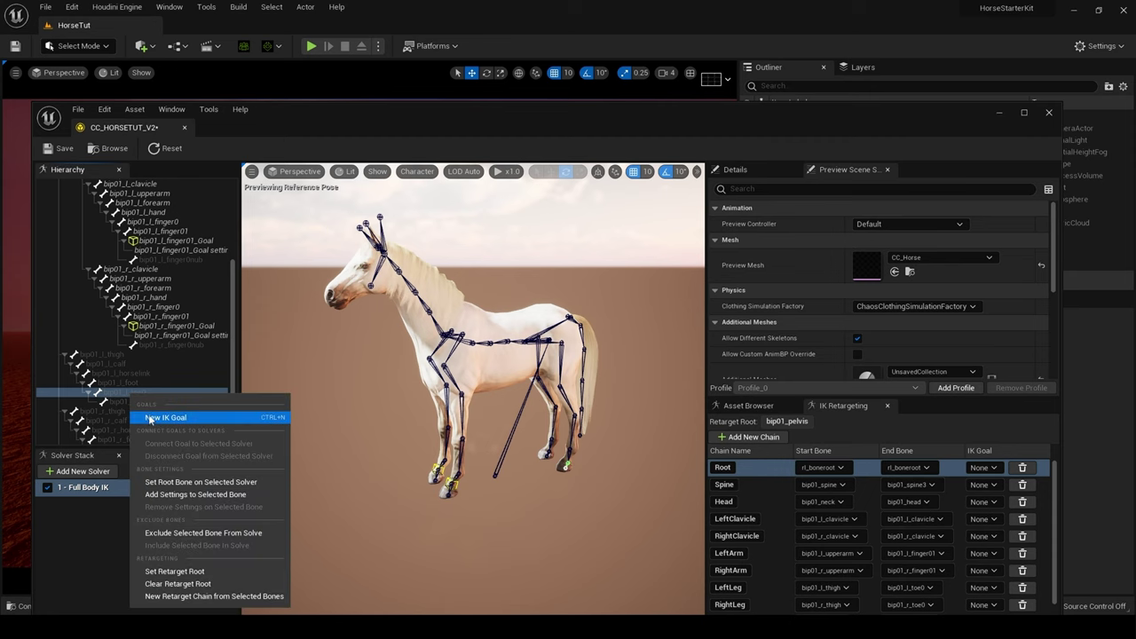
left_click(153, 416)
left_click(546, 453)
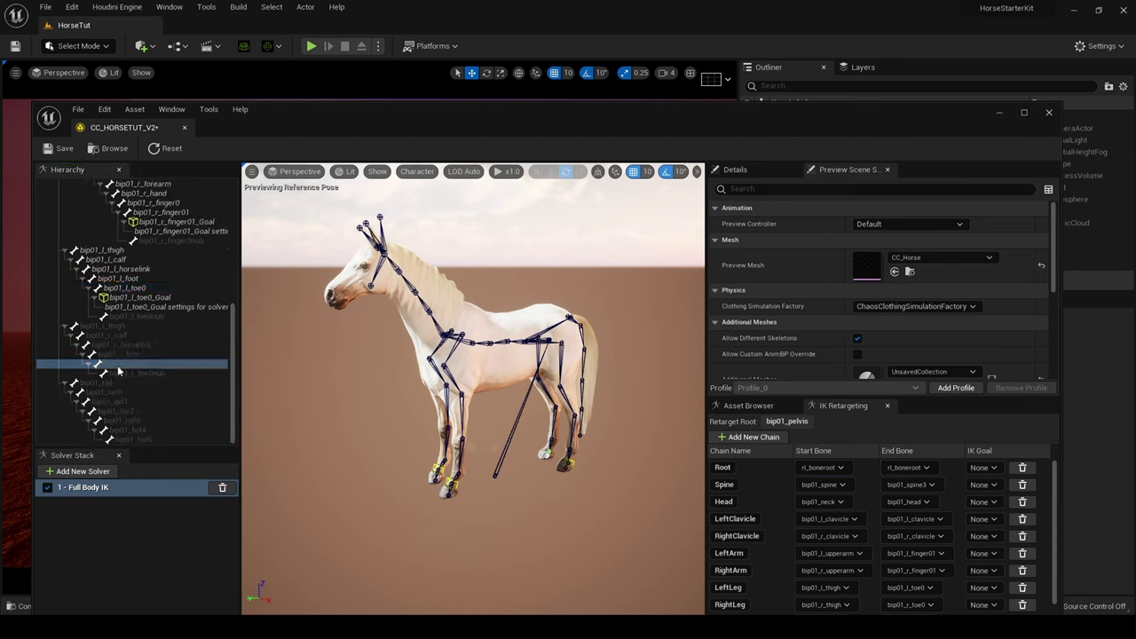
right_click(131, 367)
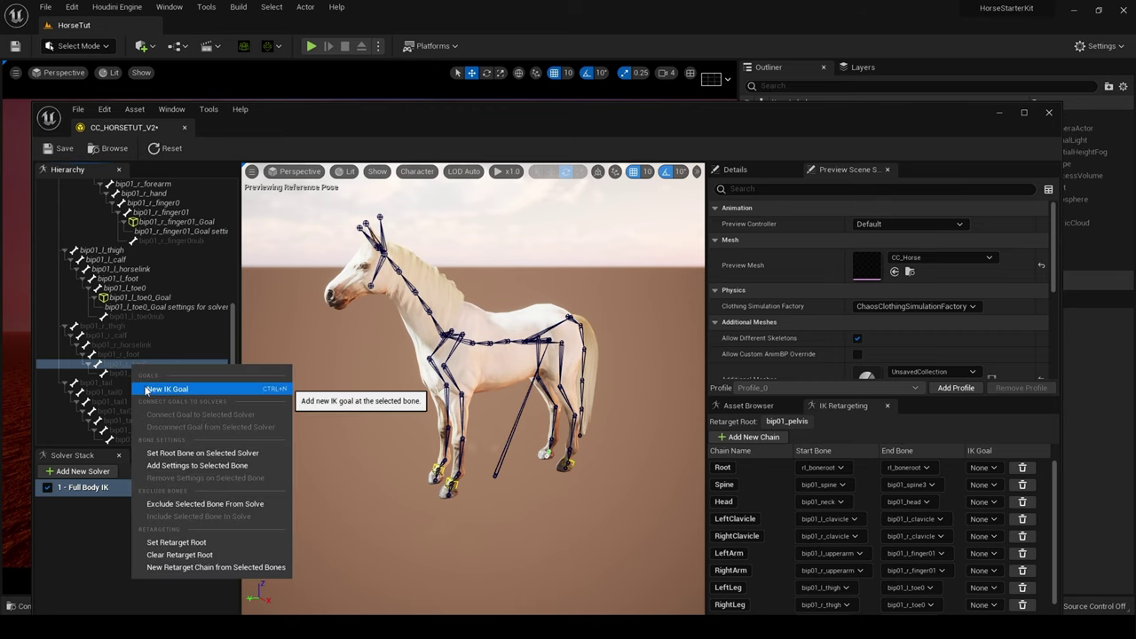
left_click(149, 388)
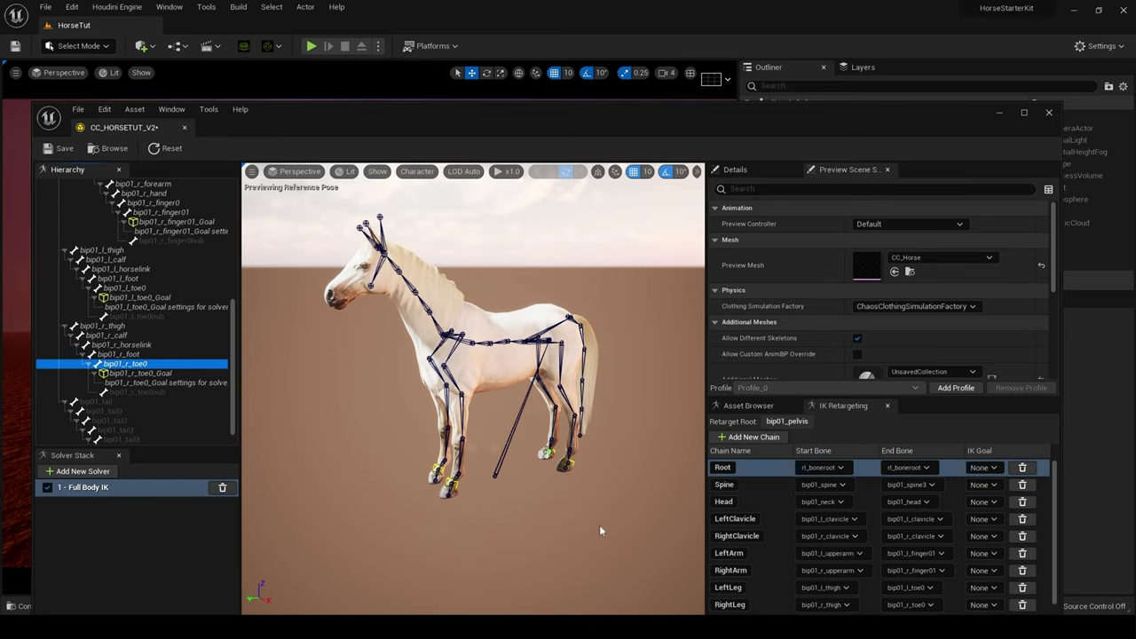
Step: Set the front-left hoof goal's Size Multiplier to 1.5
left_click(447, 482)
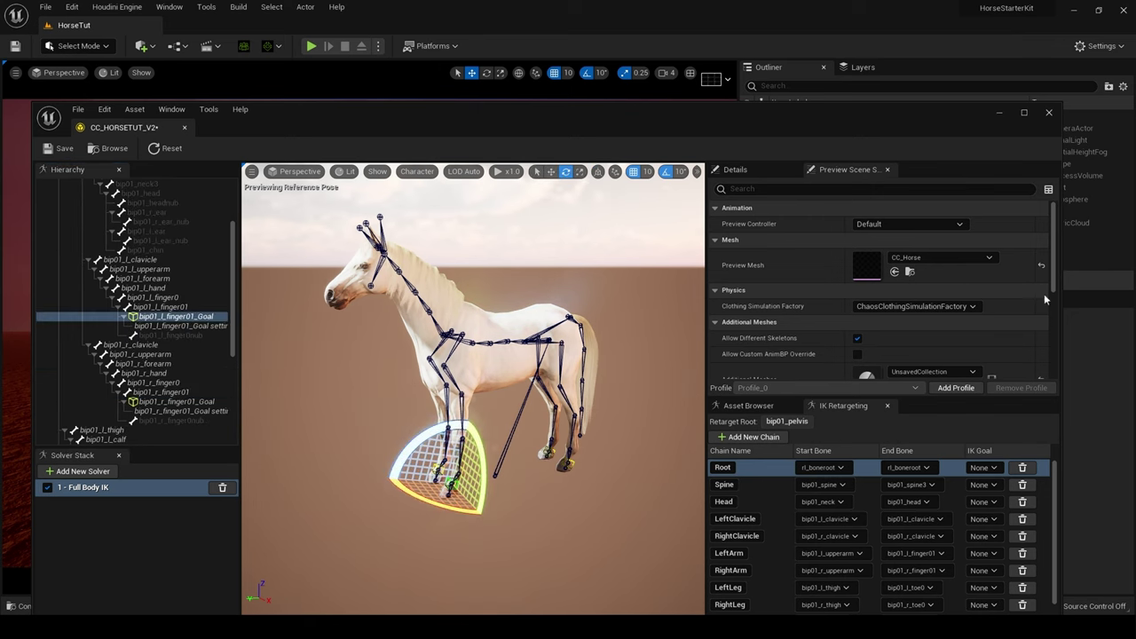
left_click(768, 169)
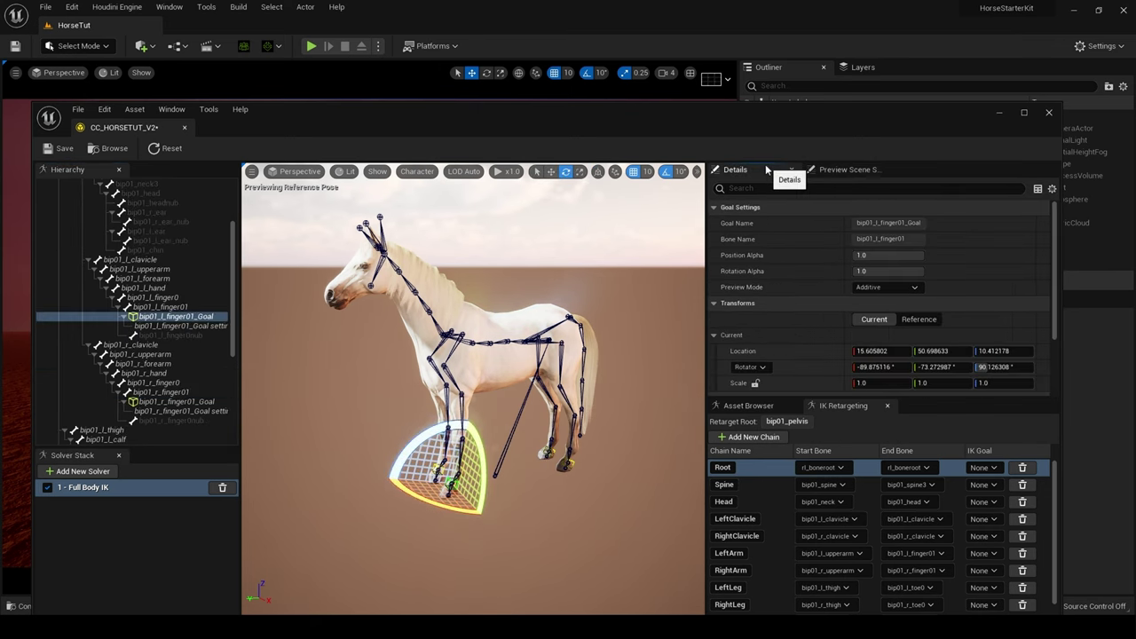
scroll(812, 280, "down", 2)
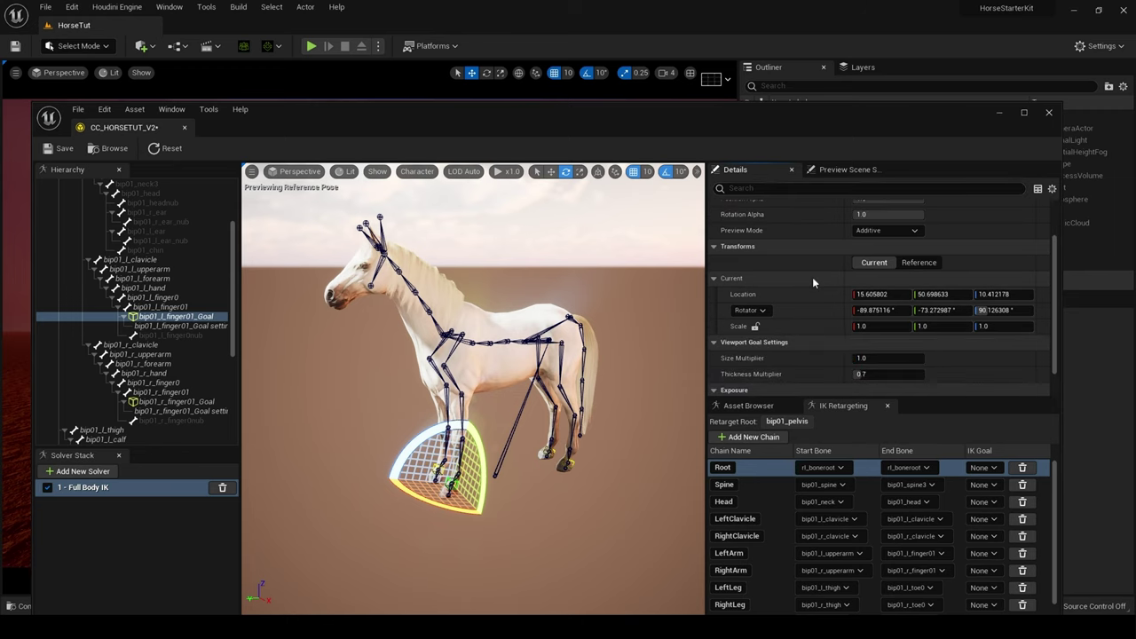
scroll(811, 277, "down", 1)
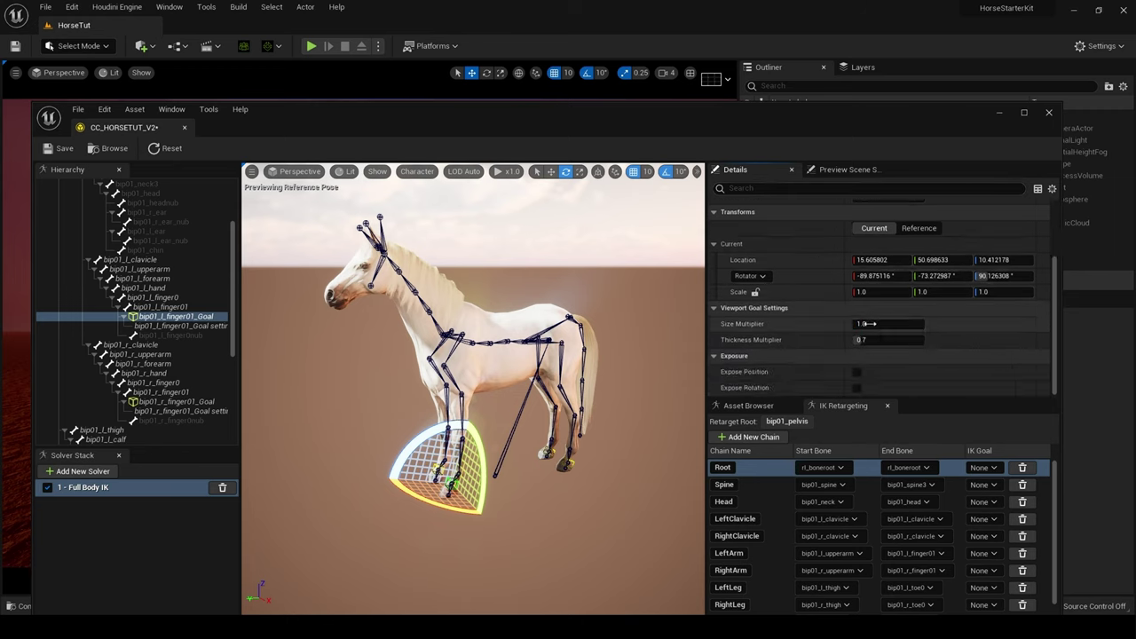
mouse_move(865, 324)
left_mouse_down()
mouse_move(896, 323)
mouse_move(875, 324)
left_mouse_up()
left_click(875, 324)
left_click(875, 324)
left_click(874, 340)
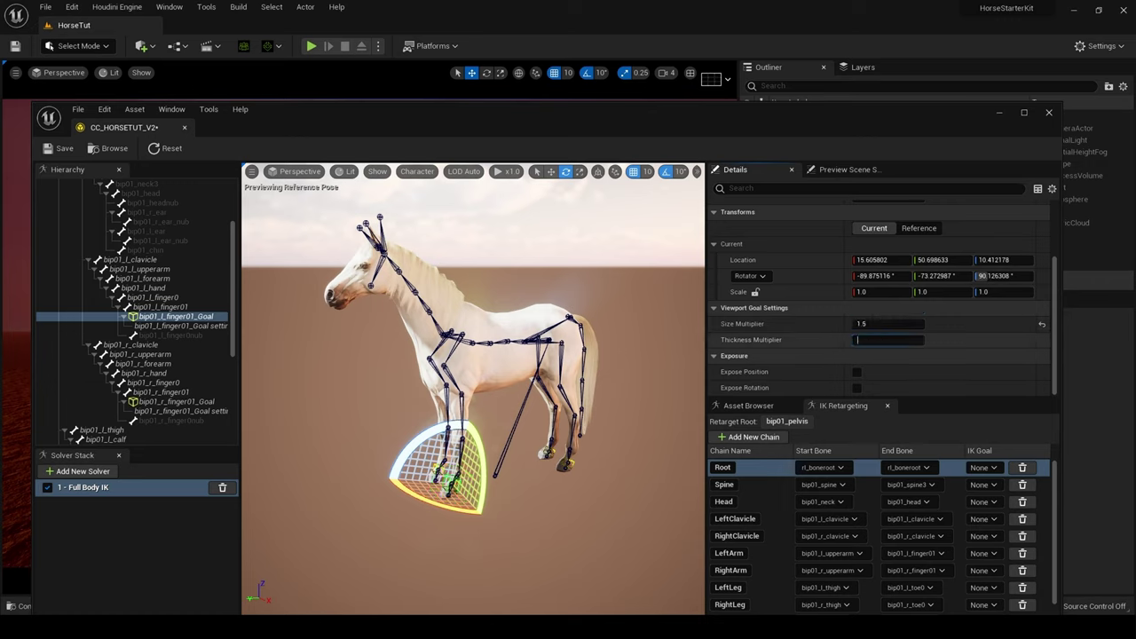
Step: Give the right front and right hind goals Size Multiplier 1.5, and the hind goal Thickness 1
left_click(436, 470)
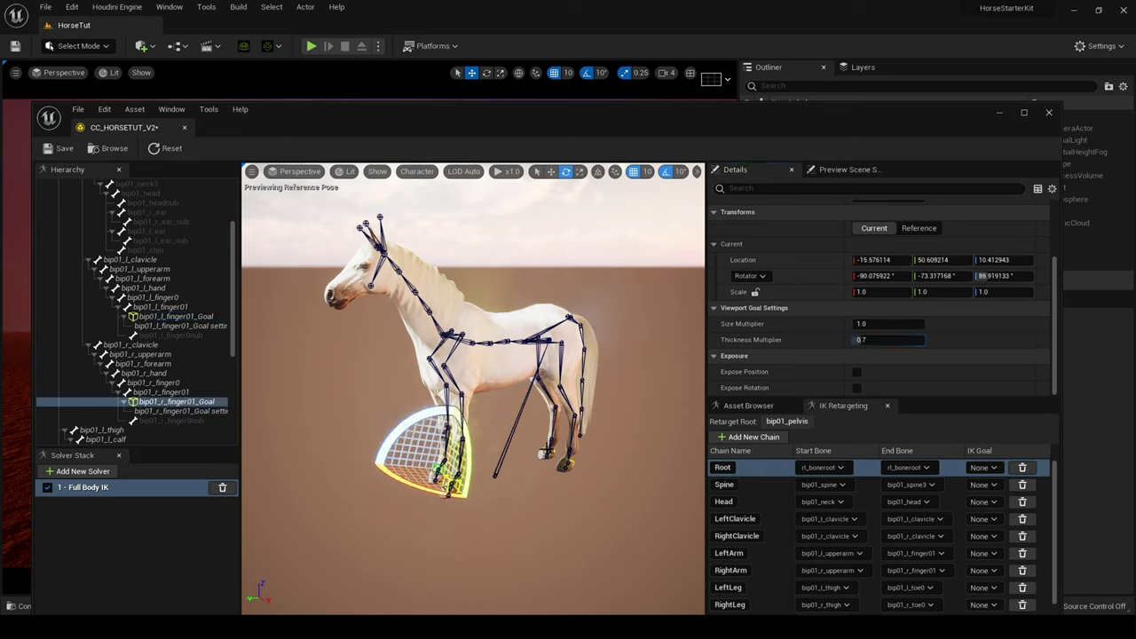
left_click(565, 454)
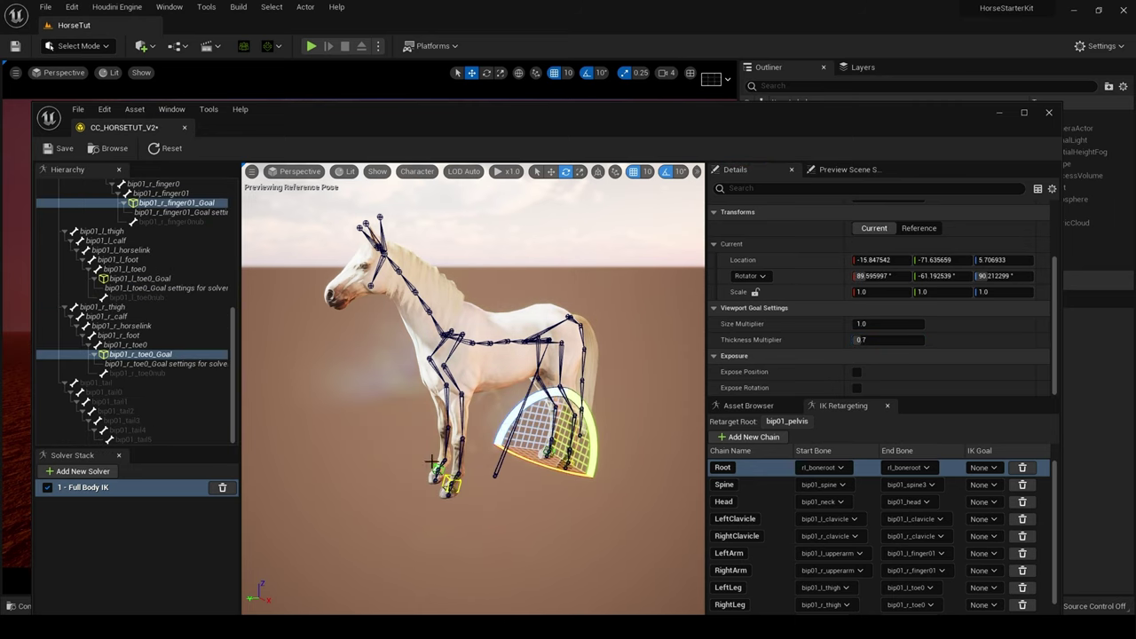
left_click(449, 482)
left_click(860, 323)
type("1.5")
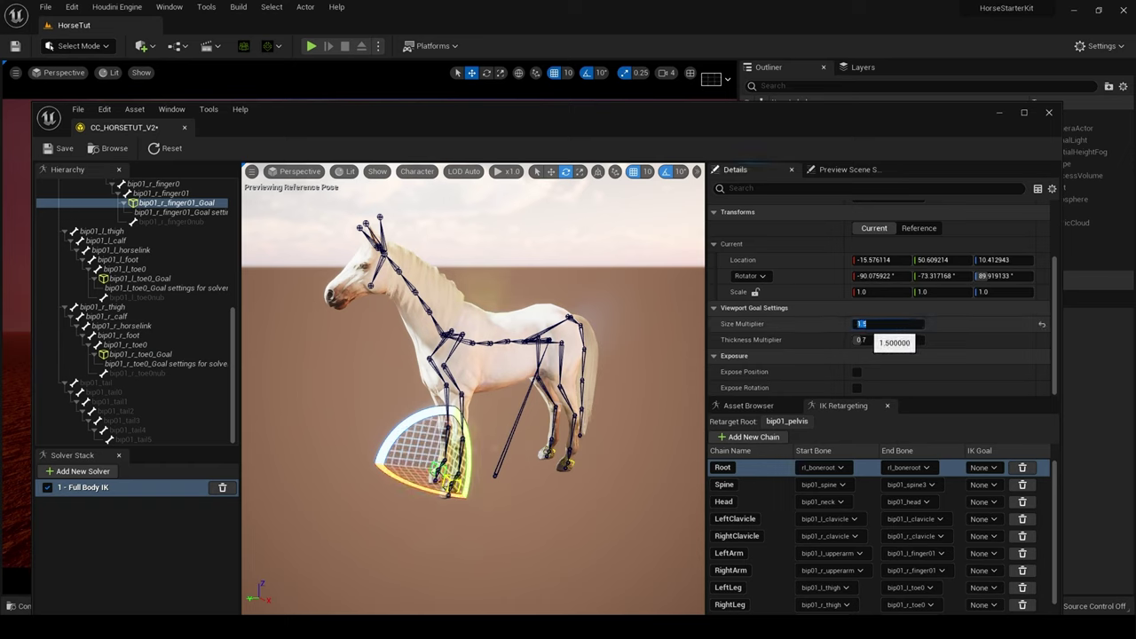
key("Tab")
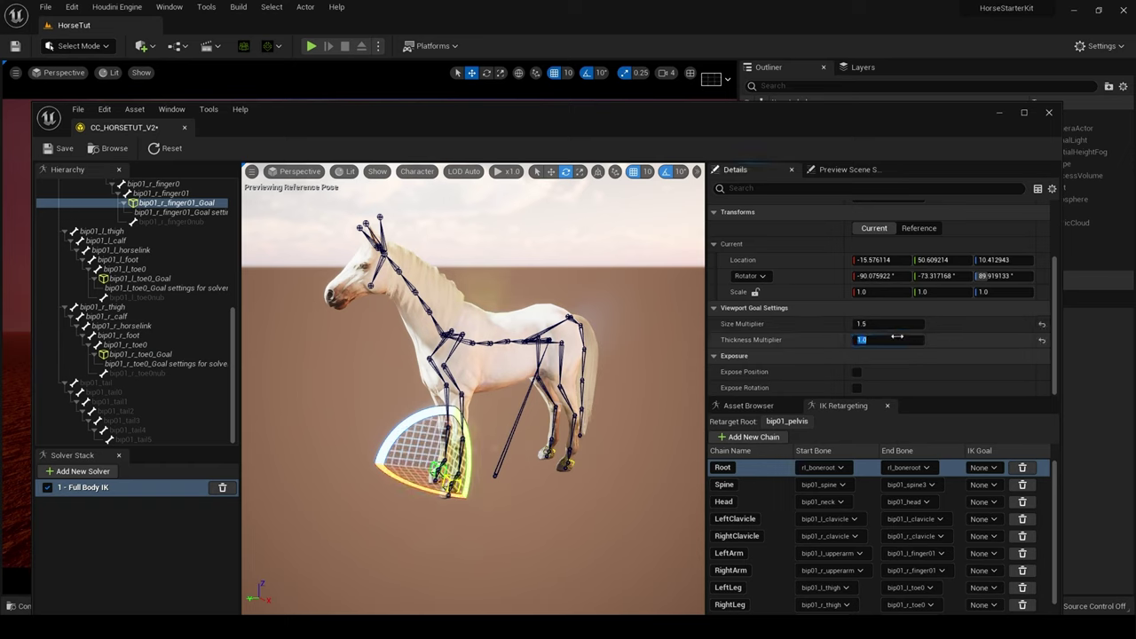
left_click(550, 452)
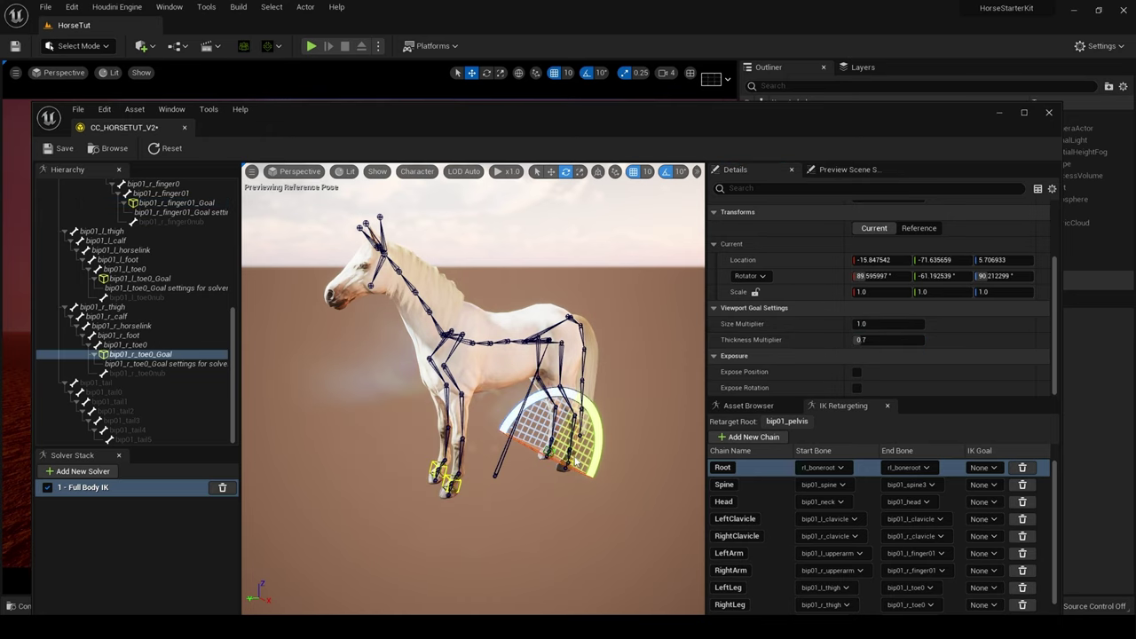
left_click(877, 323)
type("1.5")
left_click(865, 338)
type("1")
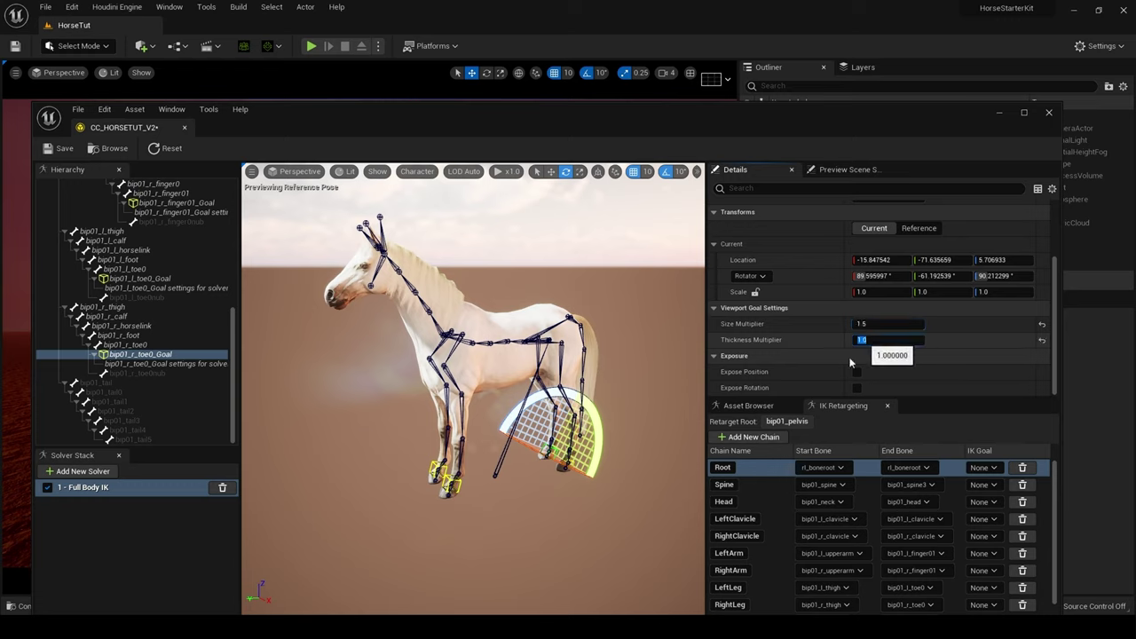
Step: Set the left hind goal bip01_l_toe0_Goal's Size Multiplier to 1.5
left_click(575, 483)
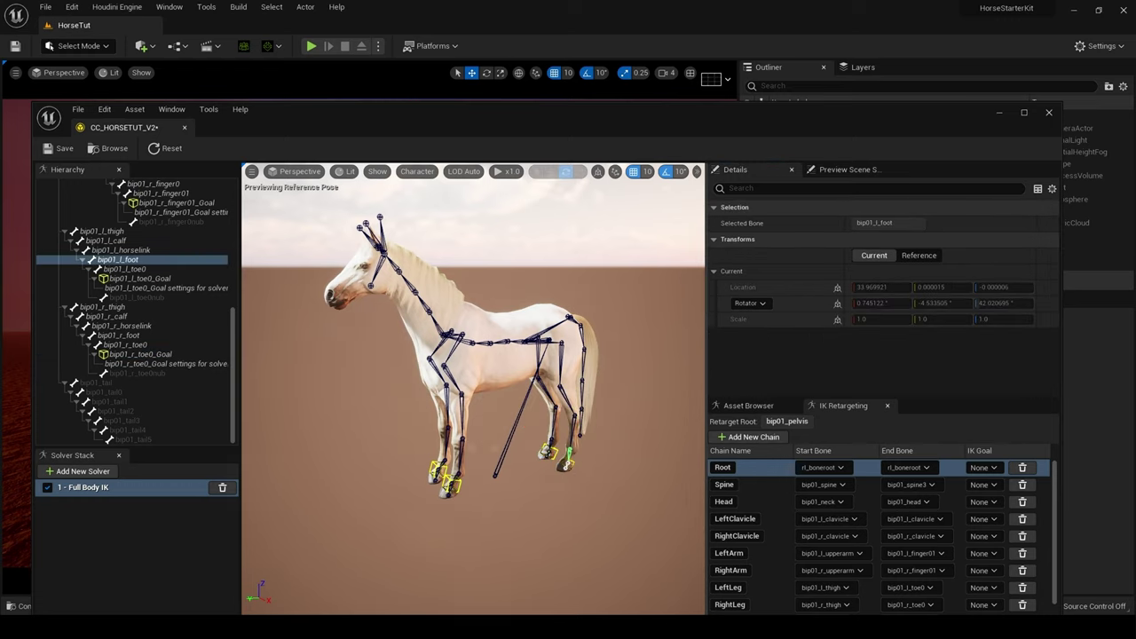
left_click(569, 456)
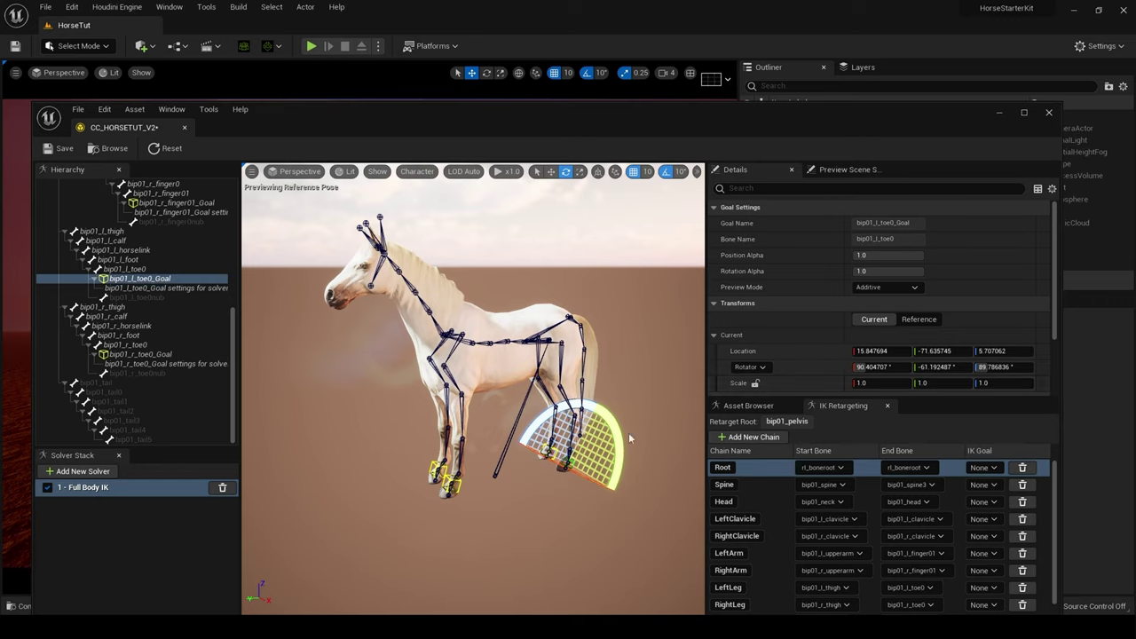
left_click(571, 459)
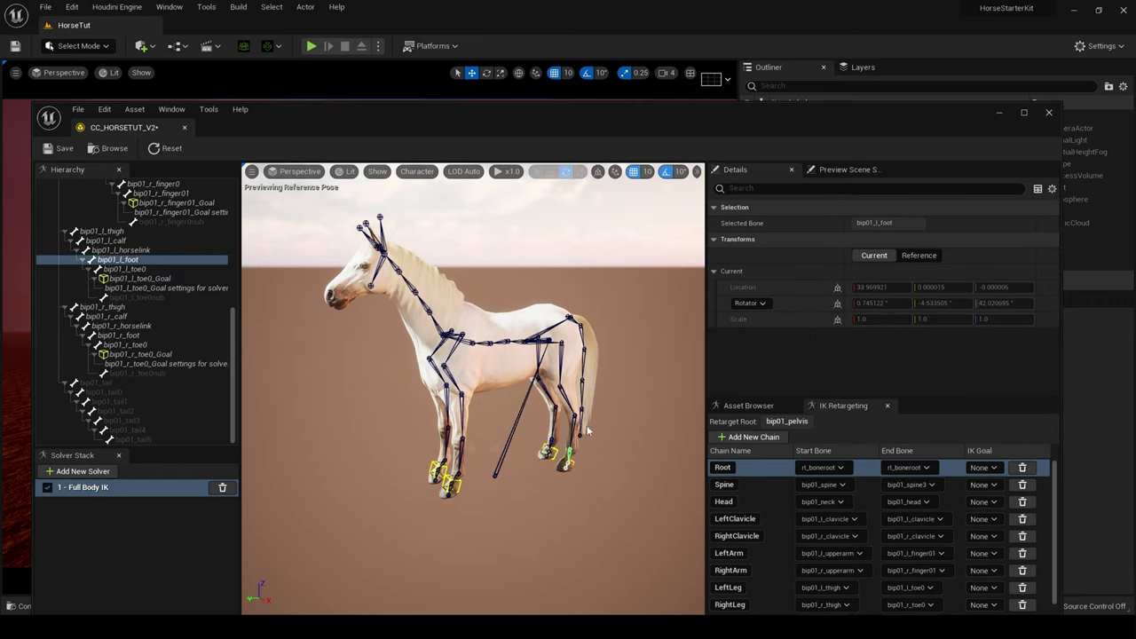
left_click(570, 459)
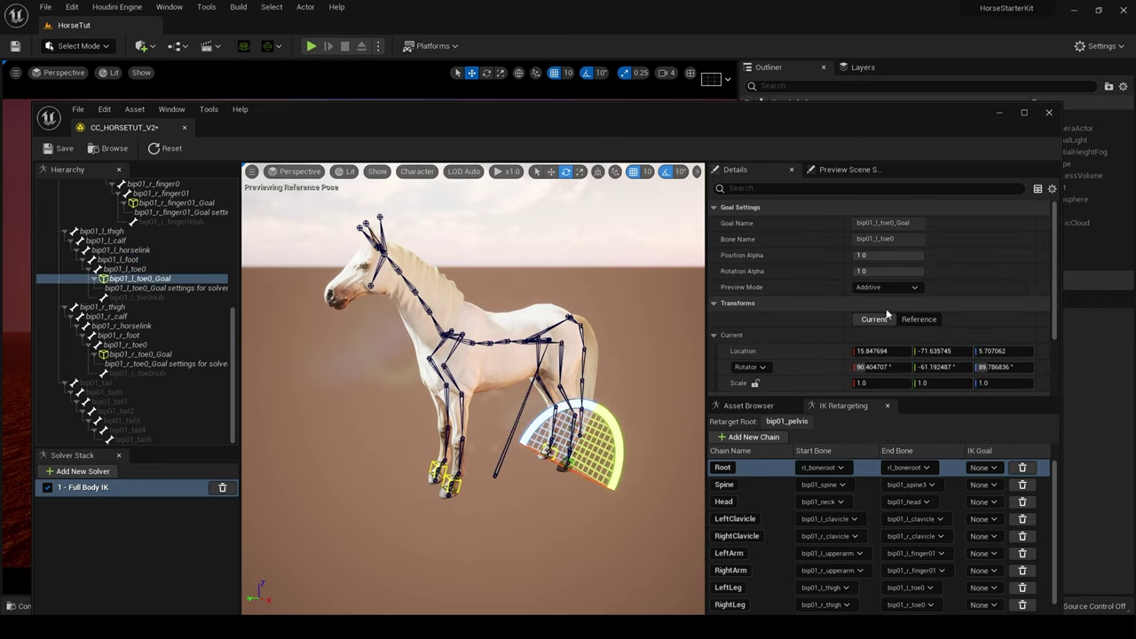
scroll(883, 336, "down", 3)
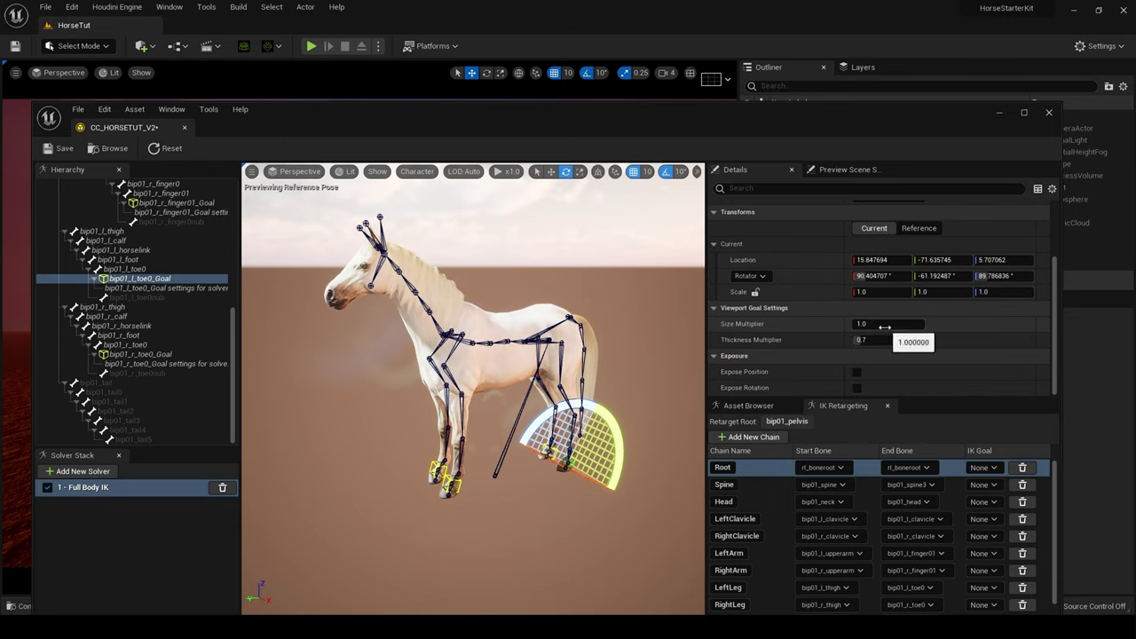
left_click(857, 324)
type("1.5")
key("Return")
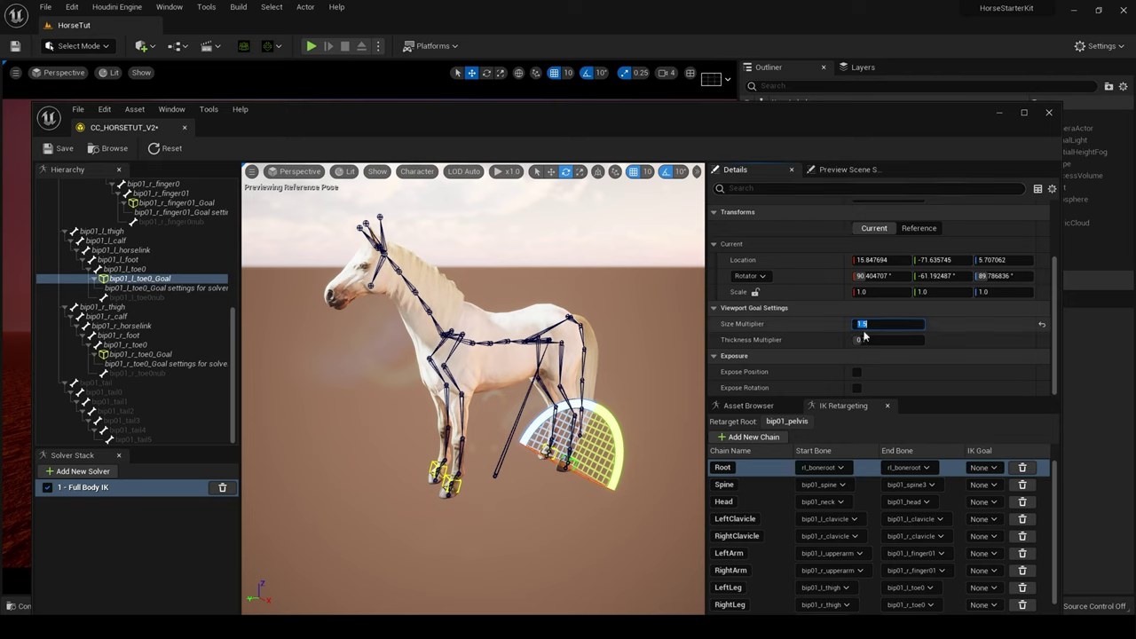
key("Tab")
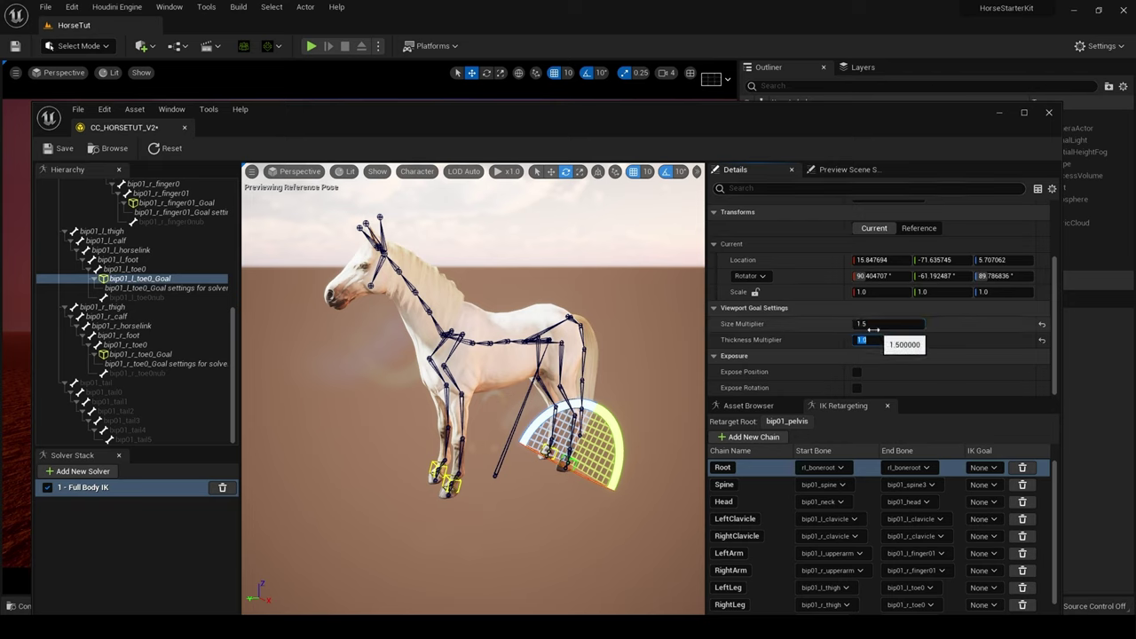
Step: Drag the bip01_l_finger01_Goal to test how the front-left leg bends
left_click(444, 475)
left_click(550, 171)
mouse_move(450, 486)
left_mouse_down()
mouse_move(430, 479)
mouse_move(461, 419)
mouse_move(433, 456)
mouse_move(475, 457)
mouse_move(452, 430)
mouse_move(385, 447)
mouse_move(471, 456)
mouse_move(470, 430)
mouse_move(456, 454)
mouse_move(436, 451)
mouse_move(451, 462)
mouse_move(456, 410)
mouse_move(461, 469)
left_mouse_up()
Step: Add bone settings to bip01_l_clavicle with Rotation Stiffness 1.0
left_click(450, 368)
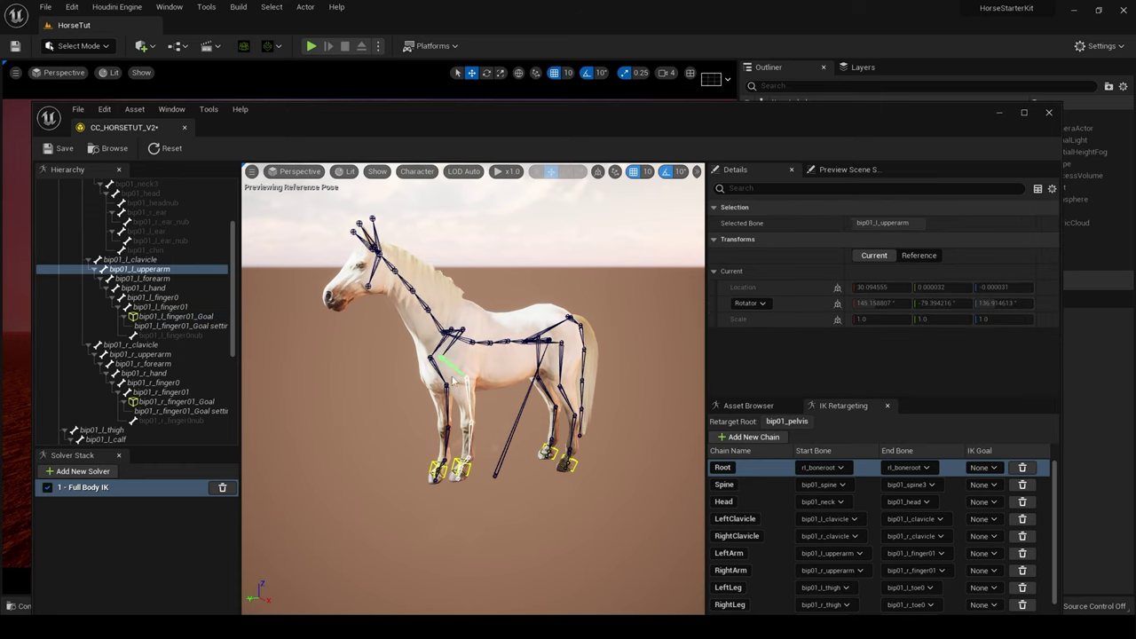
left_click(140, 260)
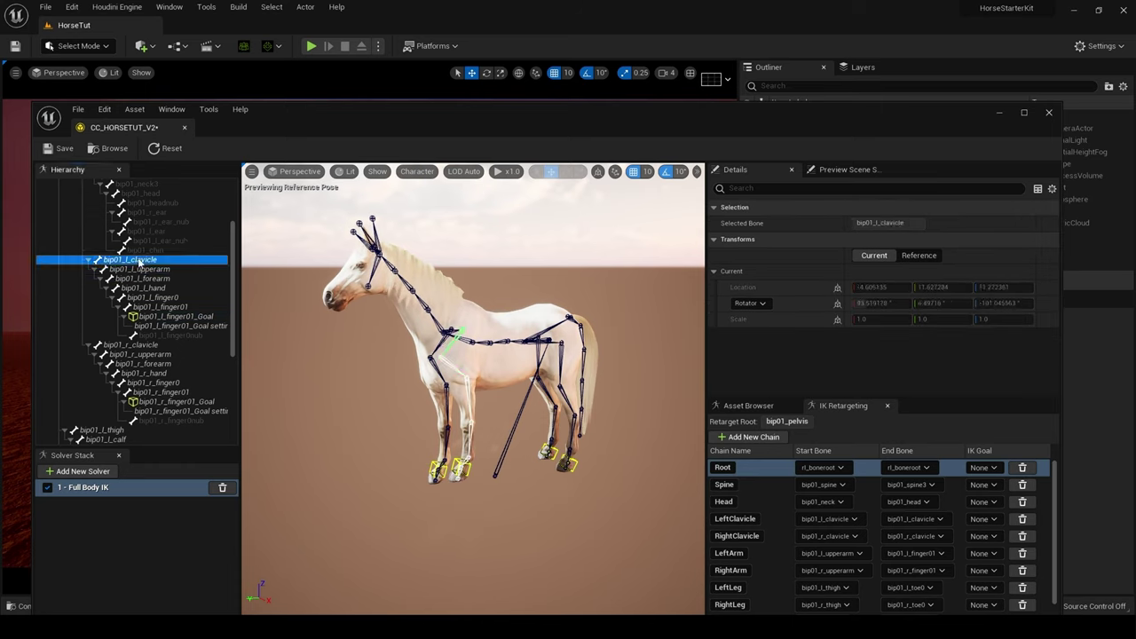
right_click(139, 260)
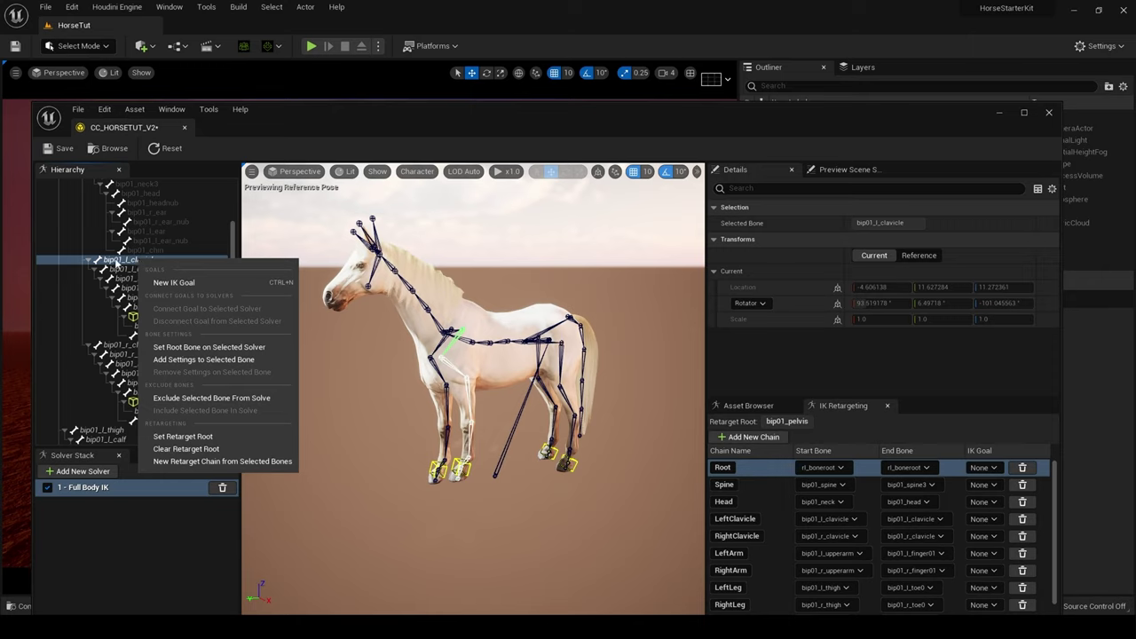
left_click(204, 359)
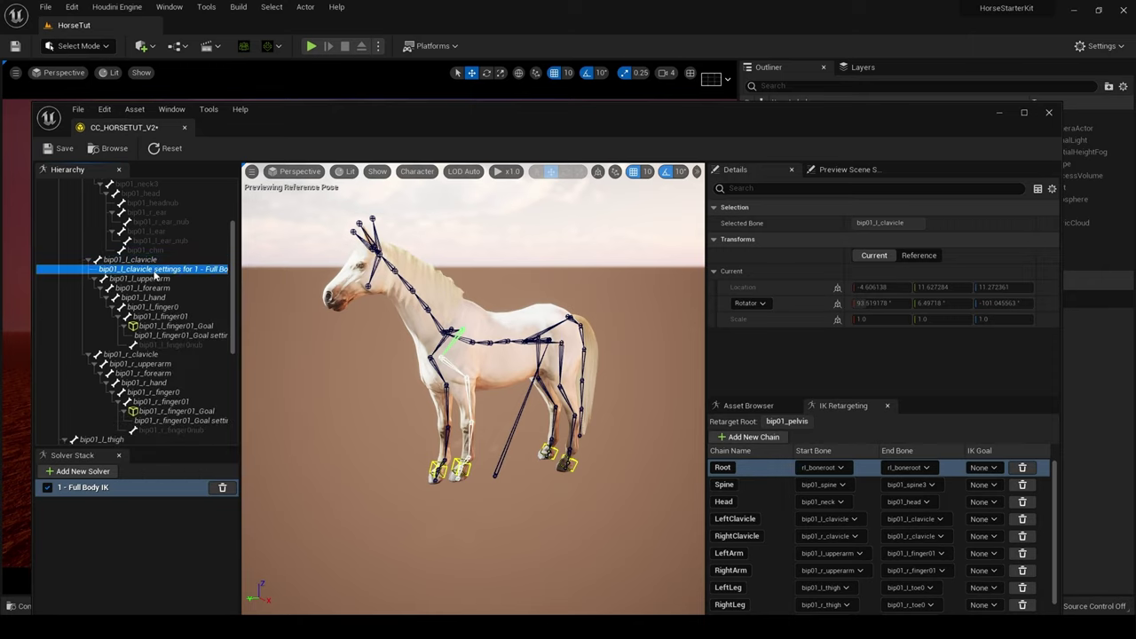
left_click_drag(859, 256, 923, 256)
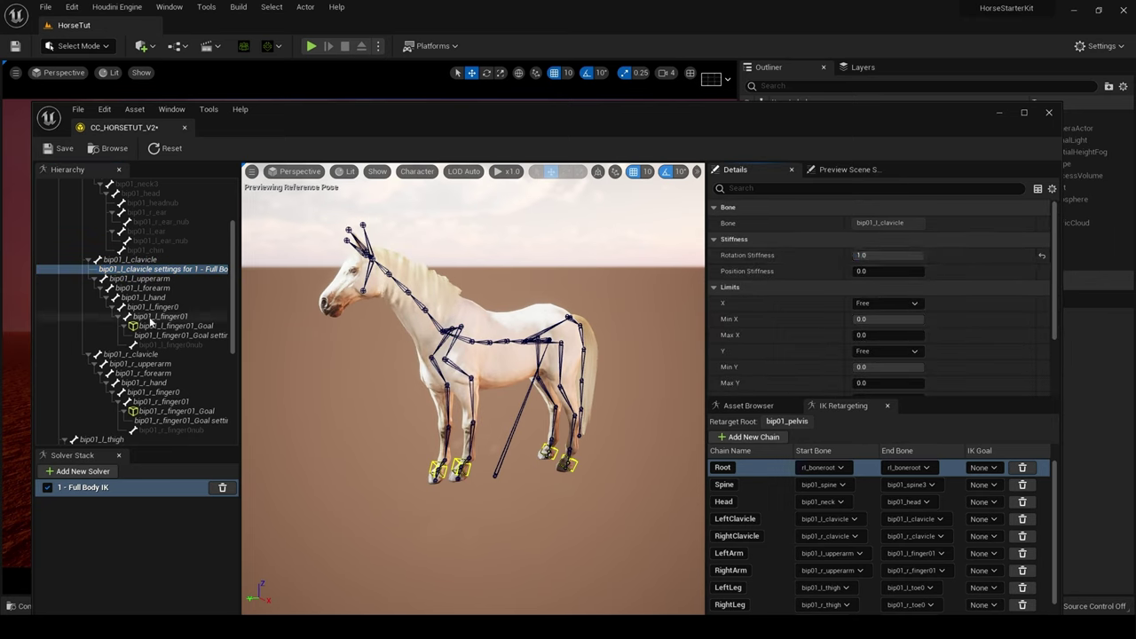
scroll(152, 324, "up", 4)
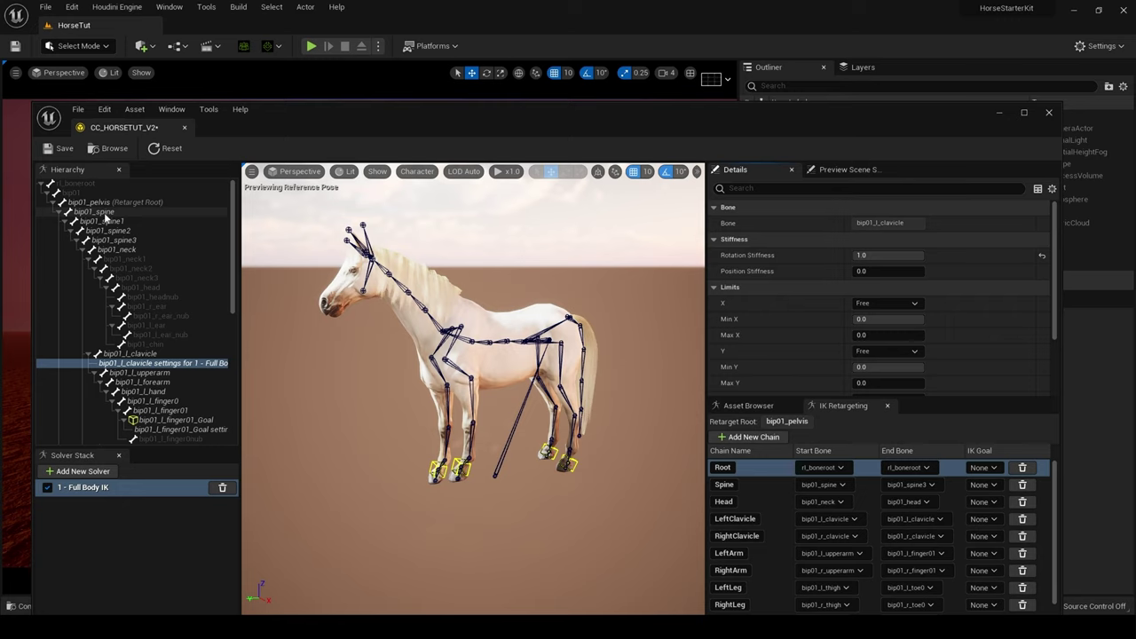
scroll(149, 270, "down", 4)
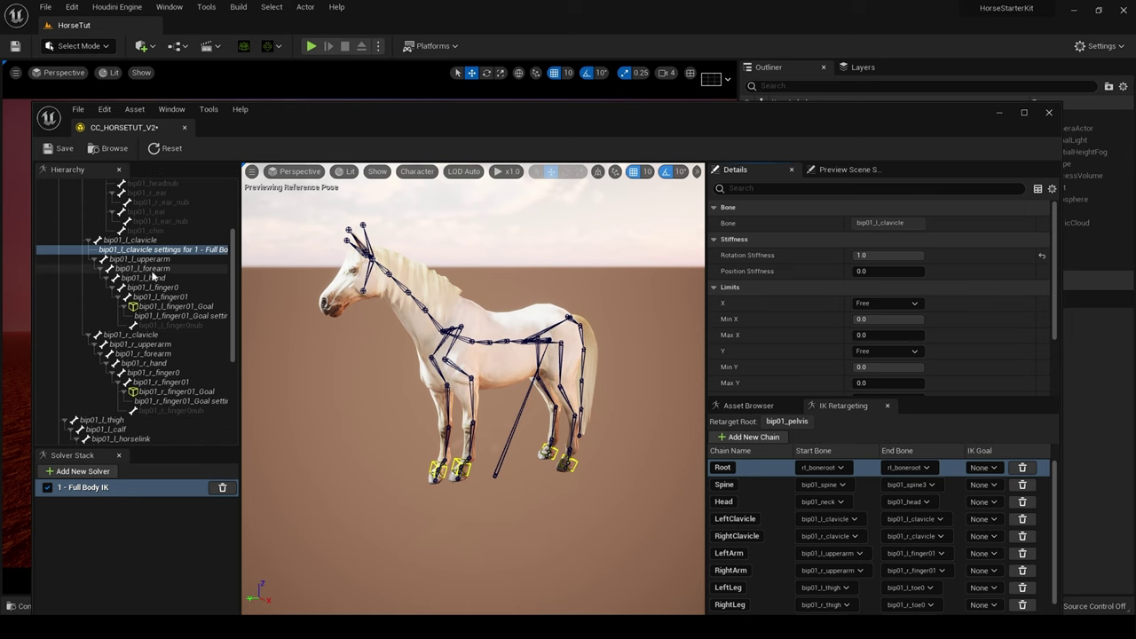
Step: Test the left front hoof goal, then delete the Full Body IK solver and save the rig
left_click(175, 306)
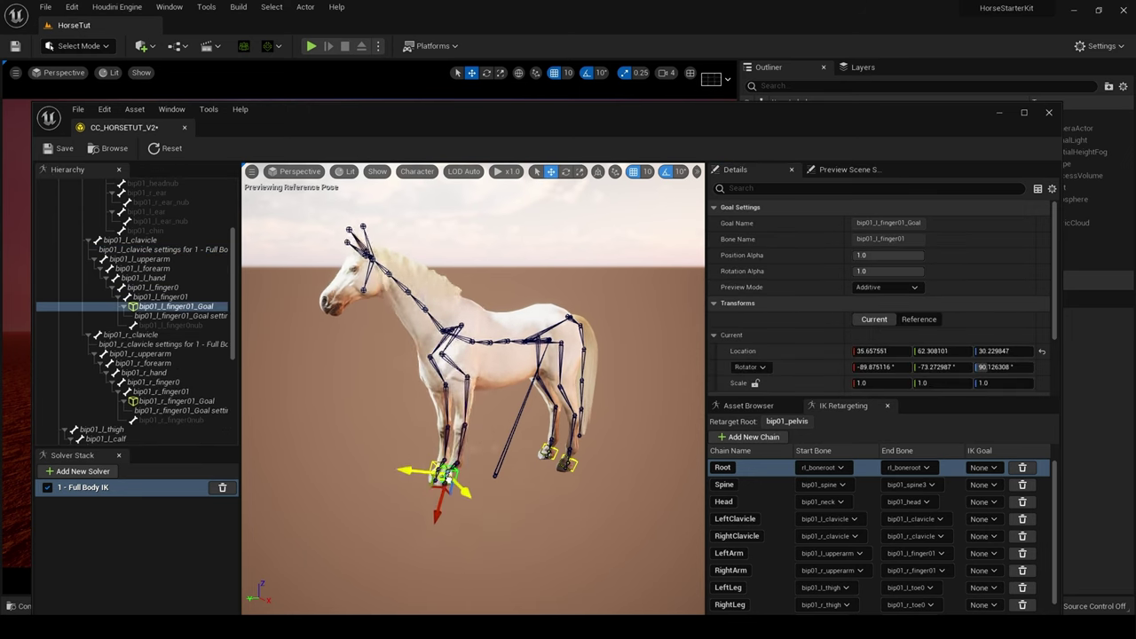
mouse_move(465, 463)
left_mouse_down()
mouse_move(445, 471)
mouse_move(452, 464)
mouse_move(458, 487)
mouse_move(478, 480)
mouse_move(456, 463)
mouse_move(467, 459)
mouse_move(490, 501)
mouse_move(466, 529)
mouse_move(398, 482)
mouse_move(381, 449)
mouse_move(387, 428)
mouse_move(450, 461)
mouse_move(462, 449)
left_mouse_up()
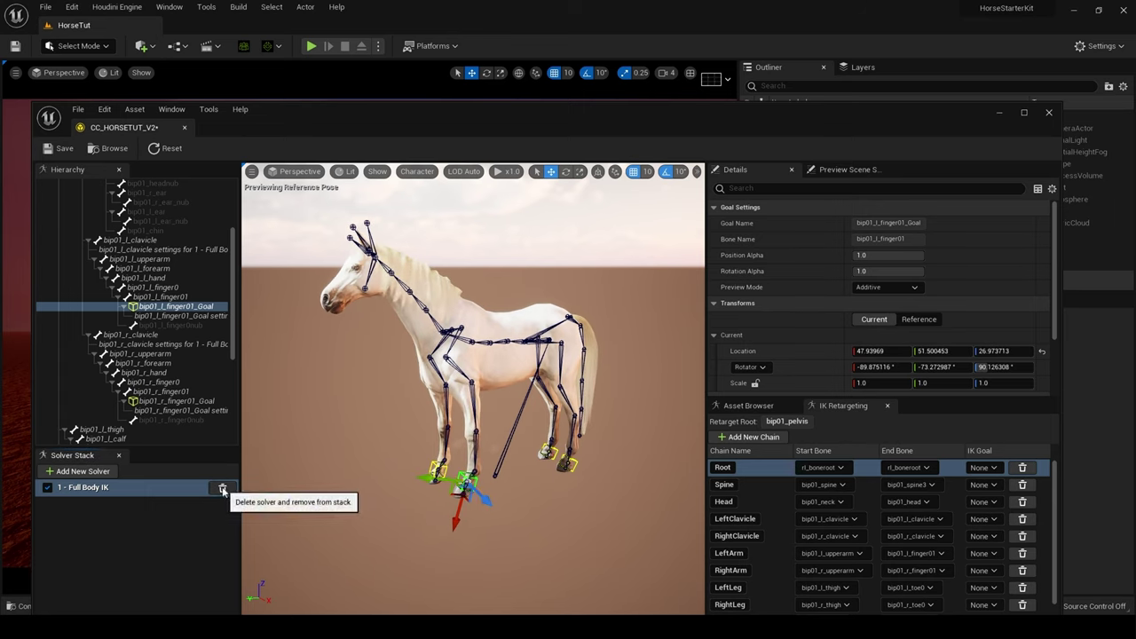
left_click(221, 488)
left_click(58, 148)
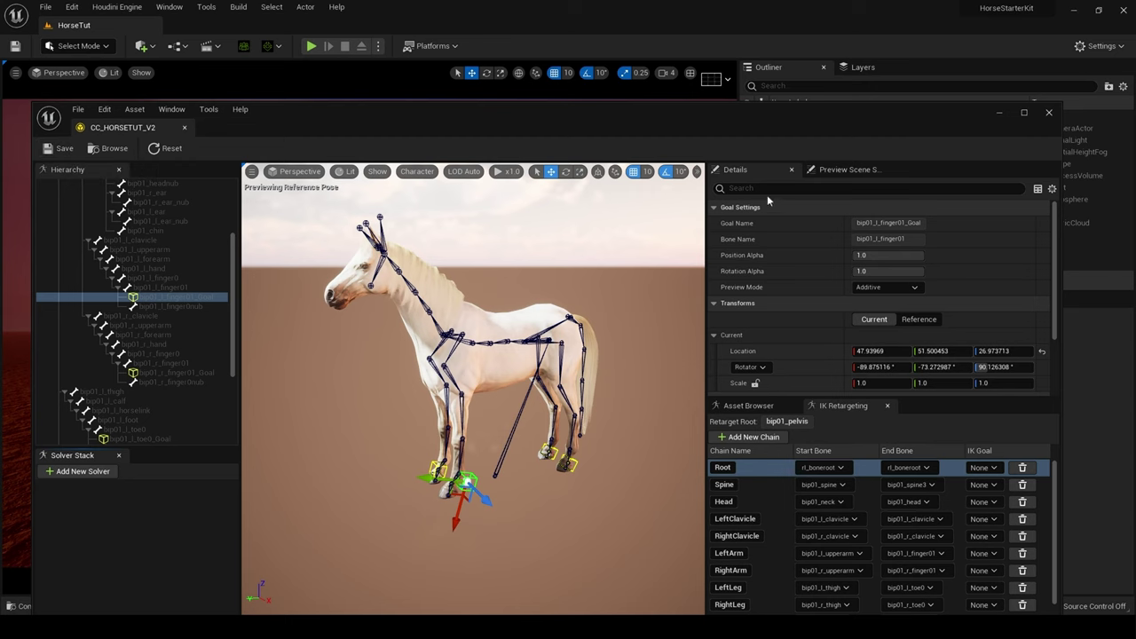
left_click_drag(497, 373, 618, 349, "alt")
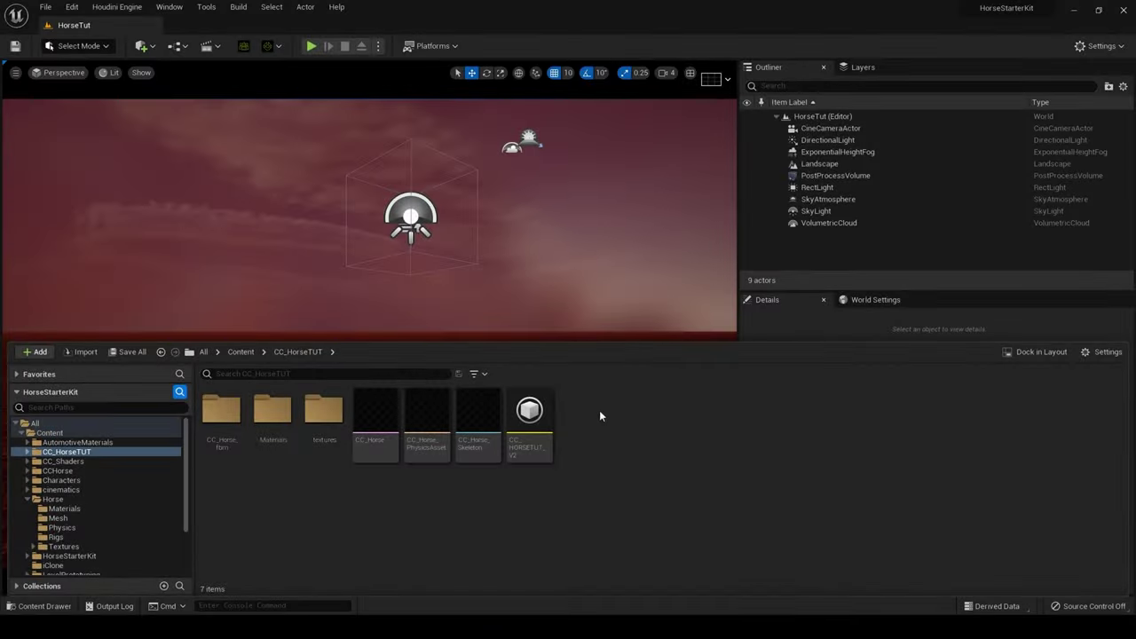
Step: In CC_HorseTUT, create an IK Retargeter sourced from CC_HORSETUT_V2, name it IKR_HorseTUT, and open it
right_click(599, 415)
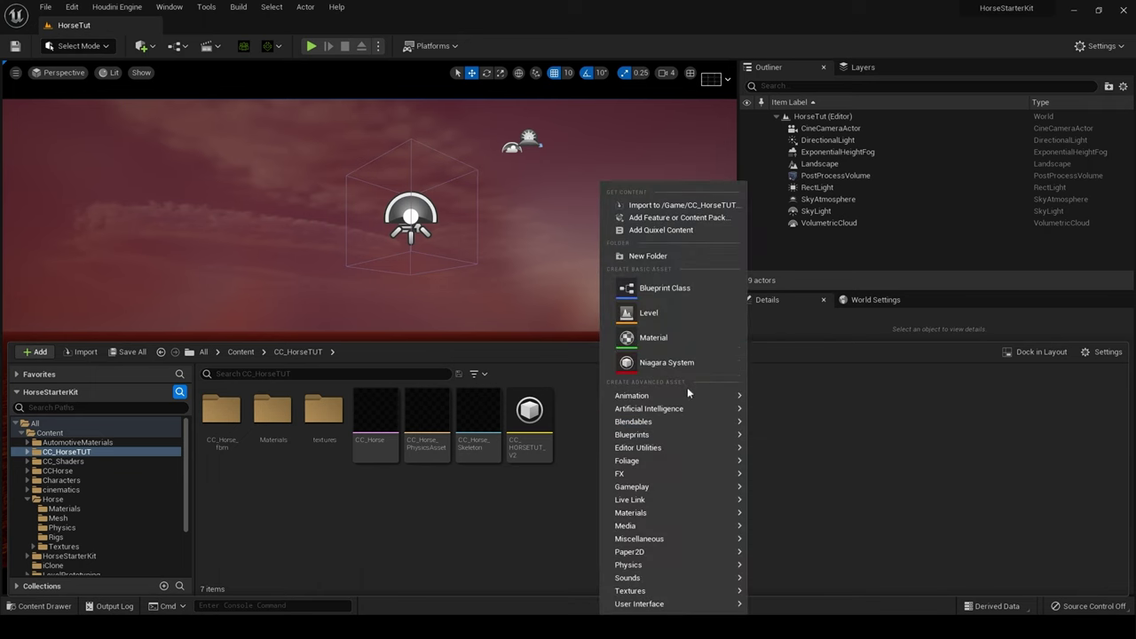
mouse_move(692, 395)
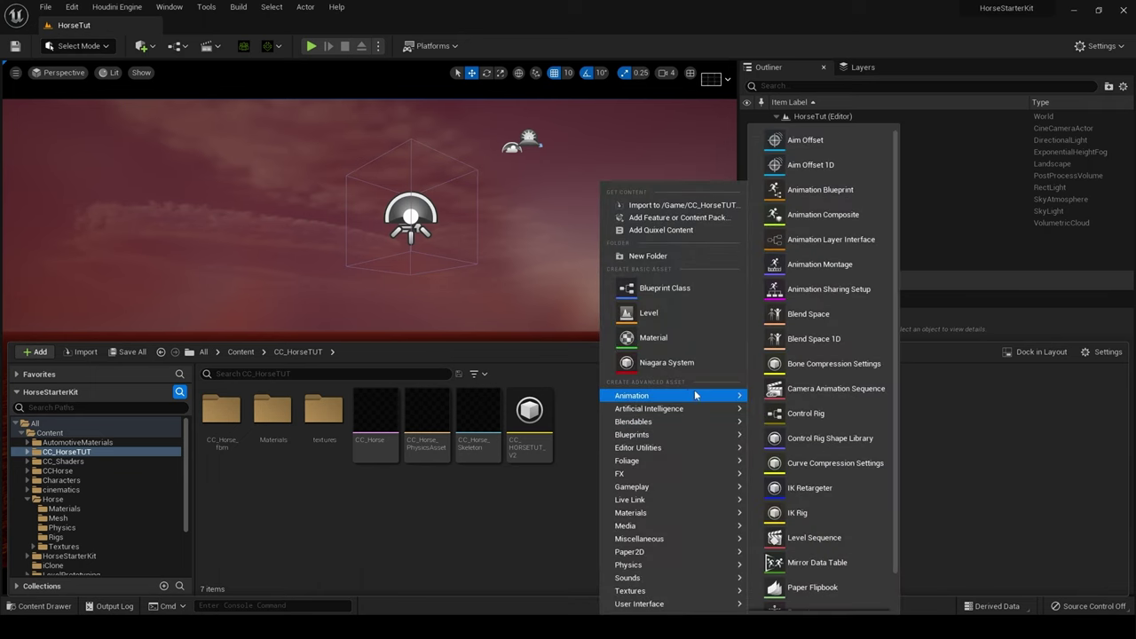
left_click(840, 488)
left_click(496, 194)
key("BackSpace")
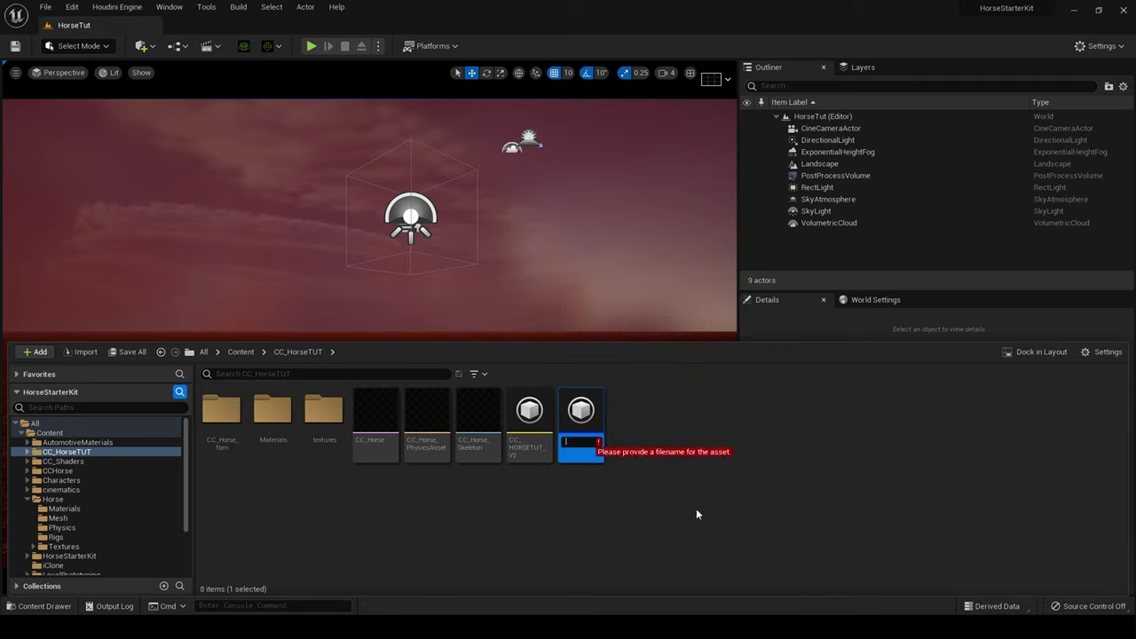
type("Horse")
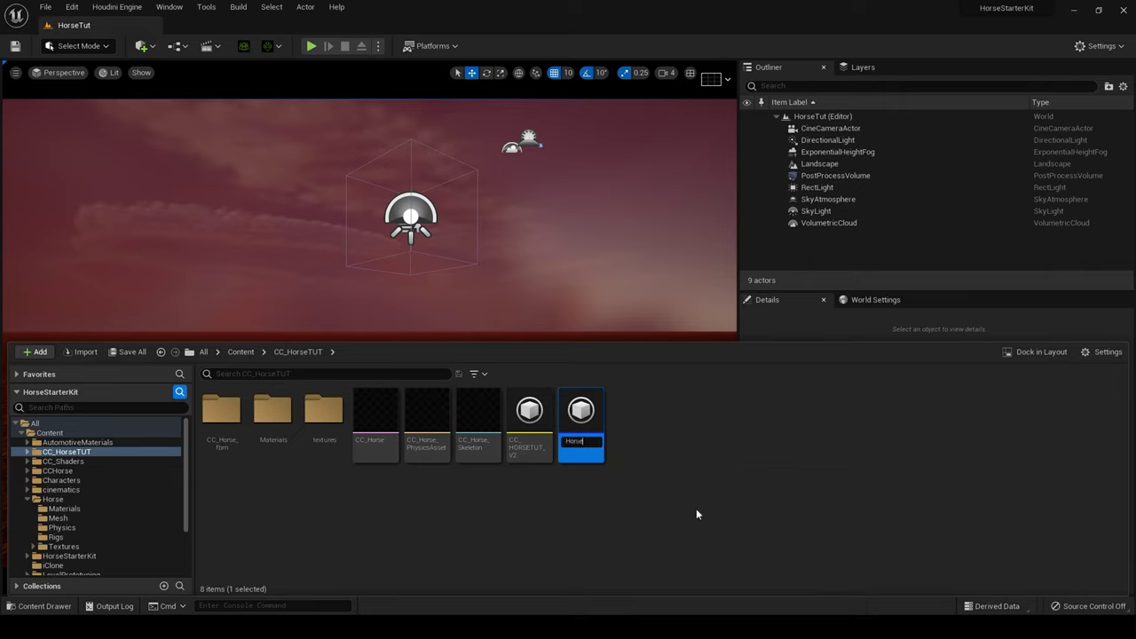
type("TUT")
key("Home")
type("IKR_")
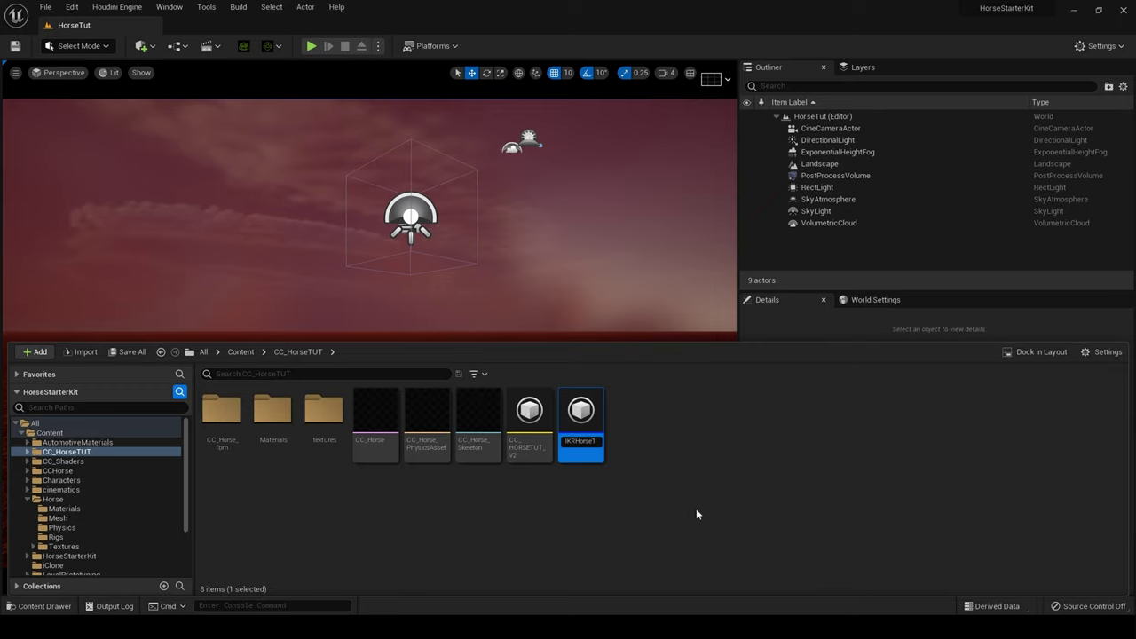
key("Return")
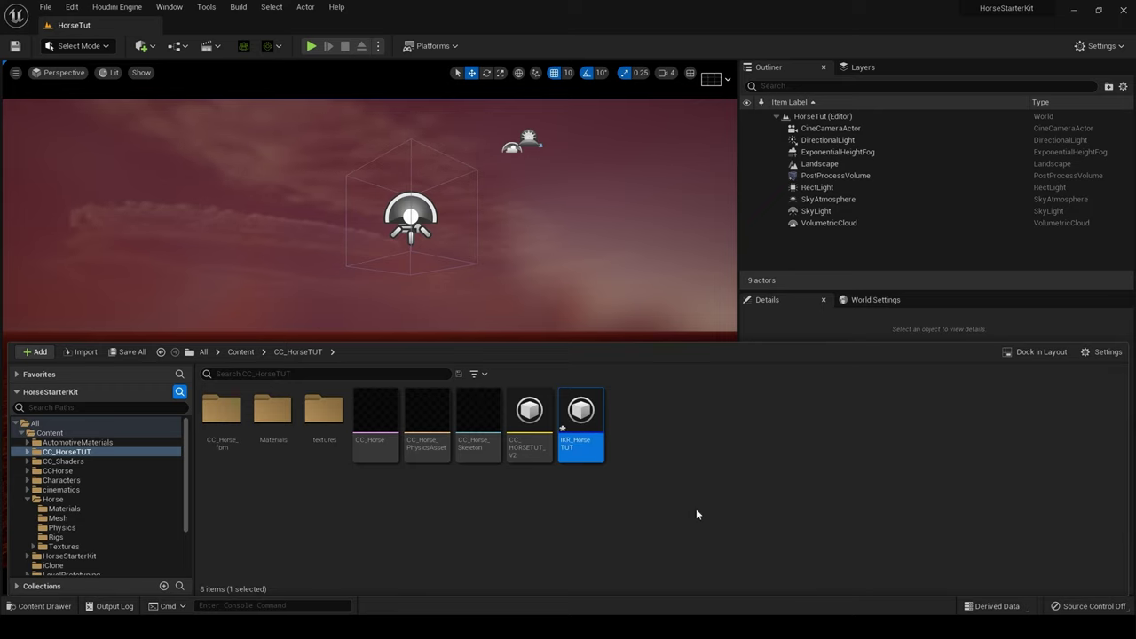
double_click(575, 416)
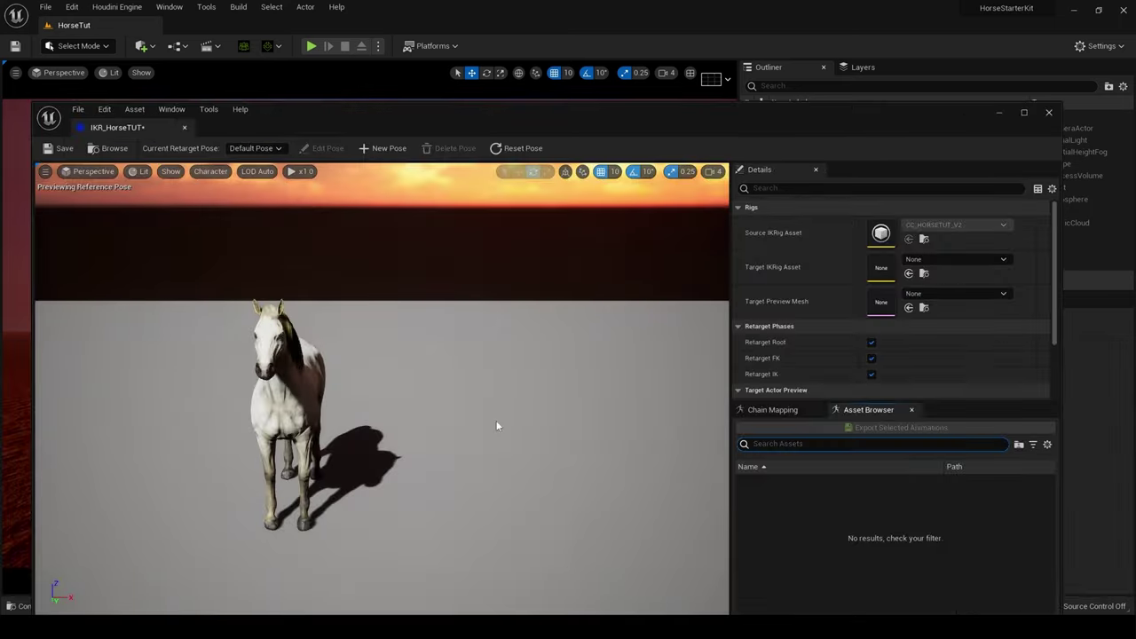
Step: Set Horse_IK1 as the target IK rig and view its chain mapping beside the source horse
left_click(927, 258)
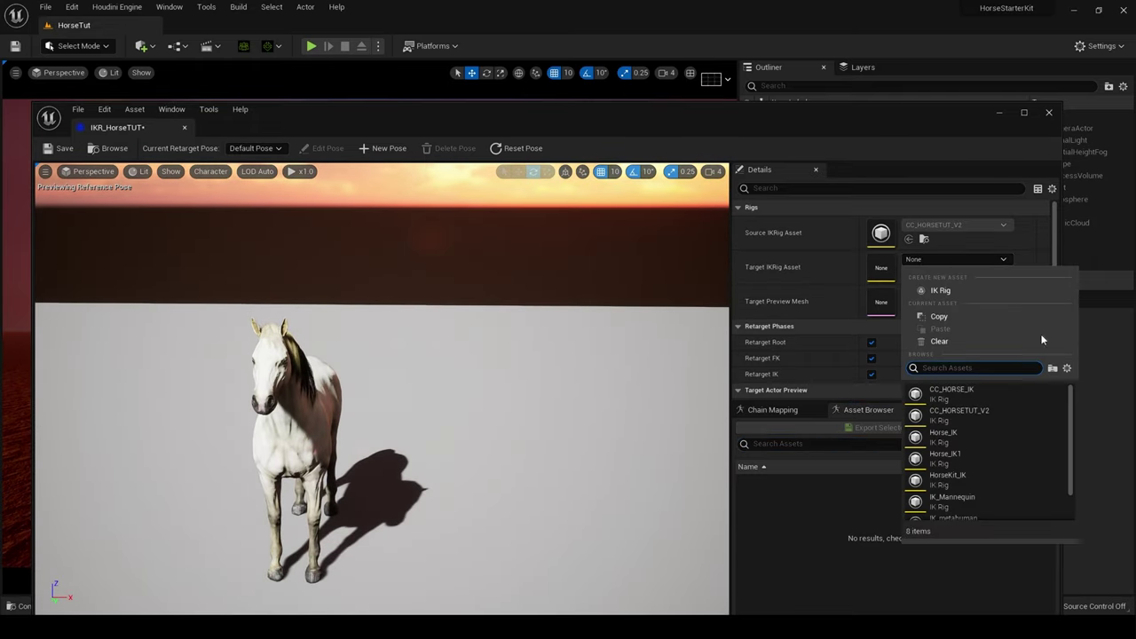
left_click(953, 453)
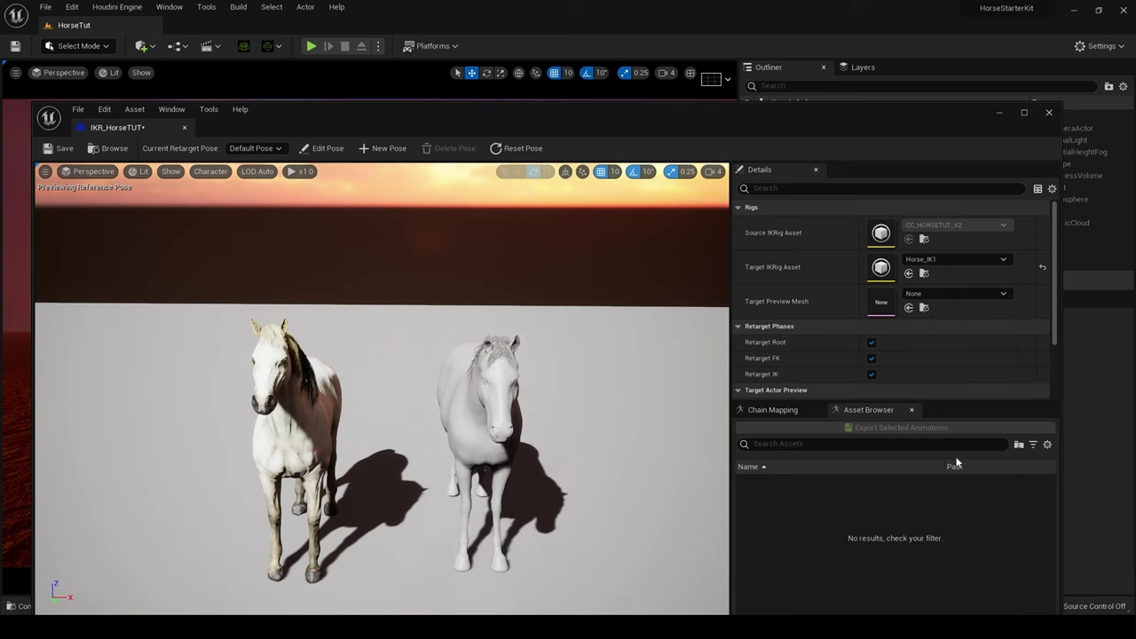
right_click_drag(631, 369, 693, 366)
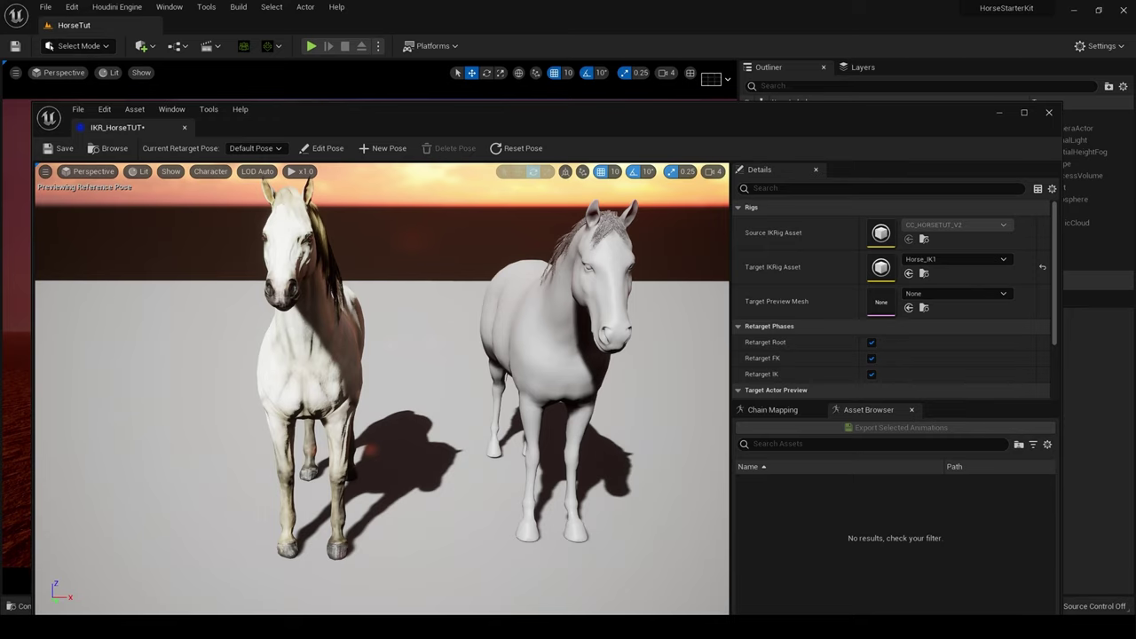
right_click_drag(476, 233, 515, 232)
left_click(477, 232)
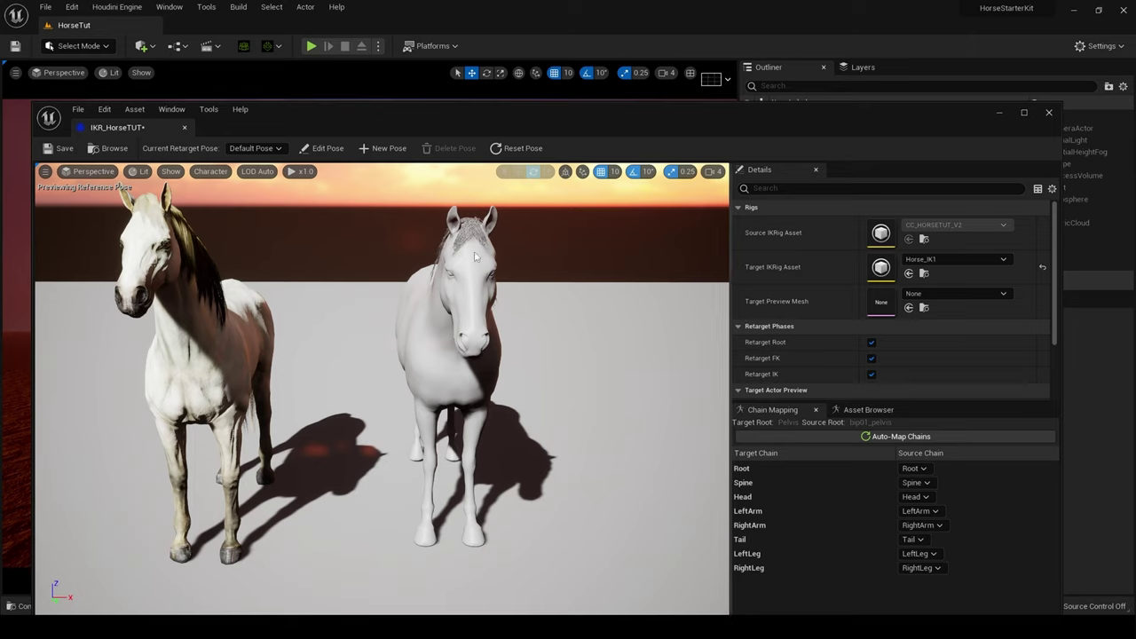
Step: Open the Horse_IK1 rig, browse its bone hierarchy and reset the rig preview
double_click(881, 269)
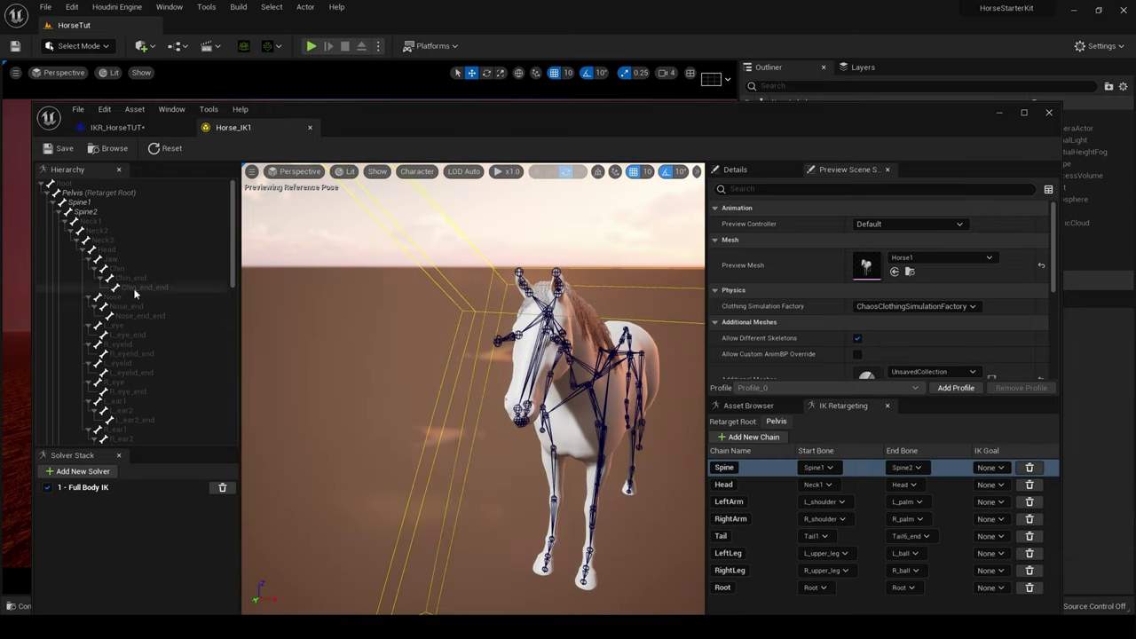
scroll(135, 328, "down", 4)
scroll(135, 329, "down", 3)
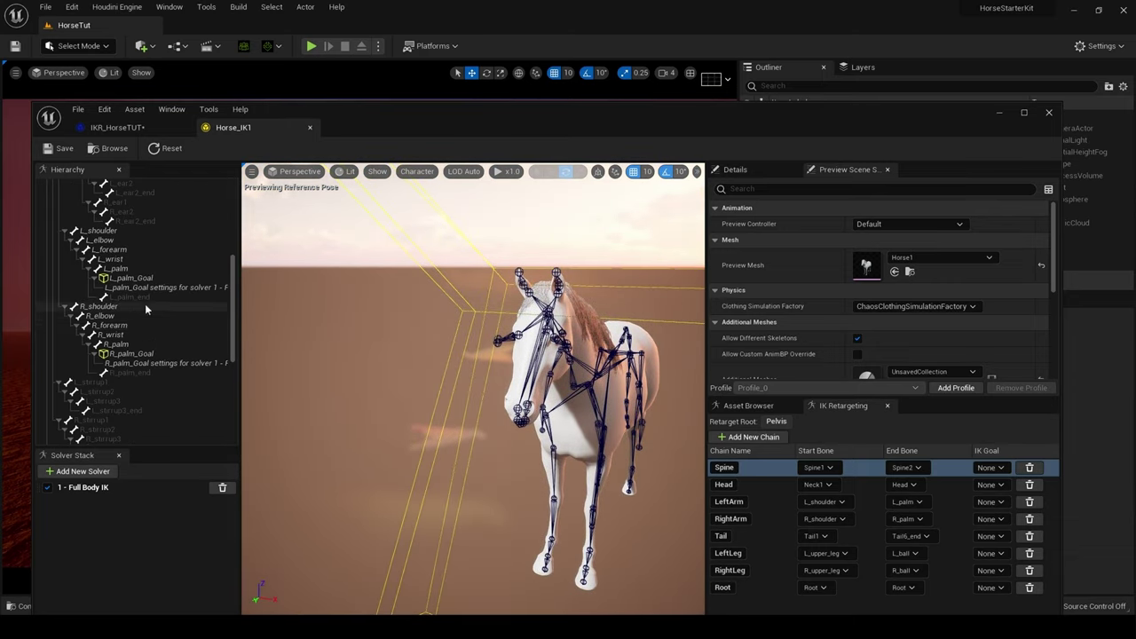
scroll(152, 313, "up", 10)
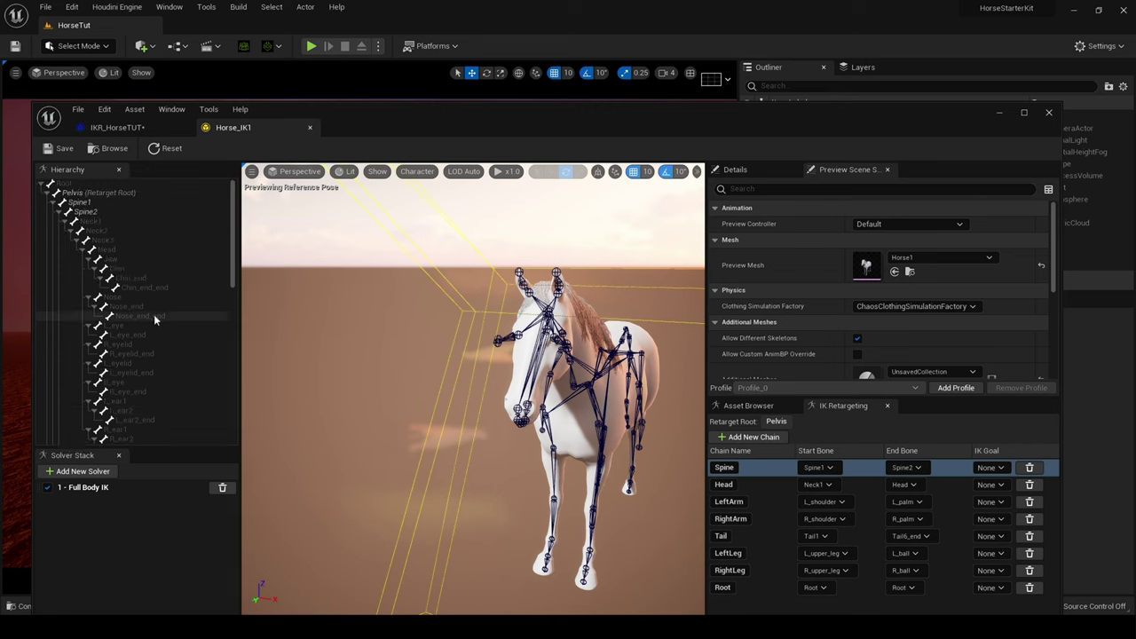
left_click(167, 148)
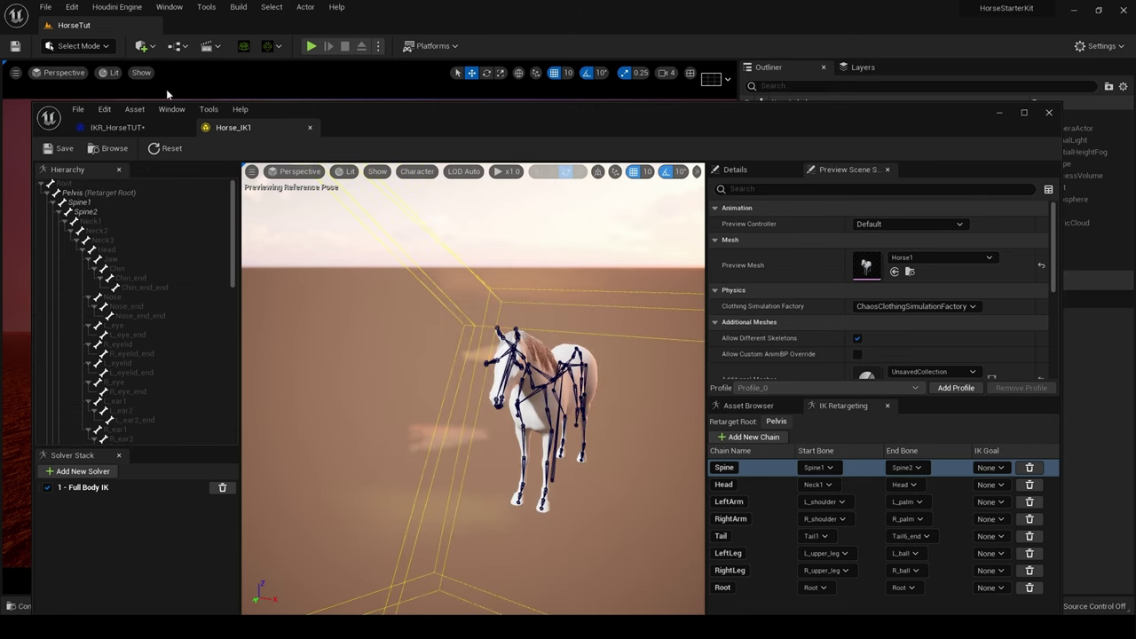
Step: Return to the IKR_HorseTUT retargeter with its Asset Browser animation list showing
left_click(140, 128)
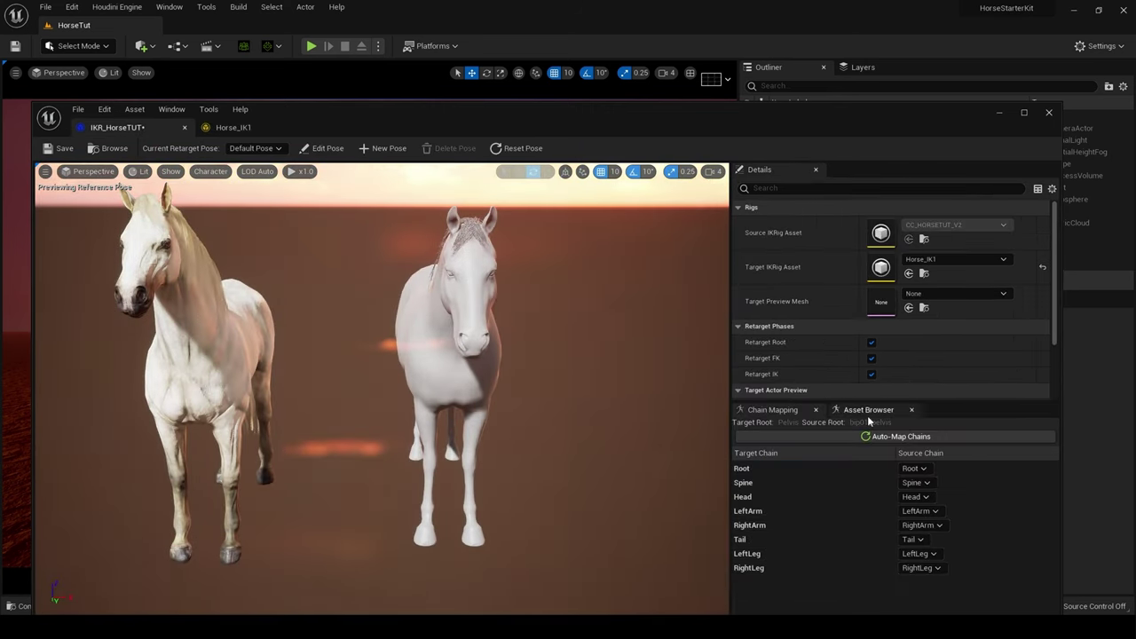
left_click(867, 410)
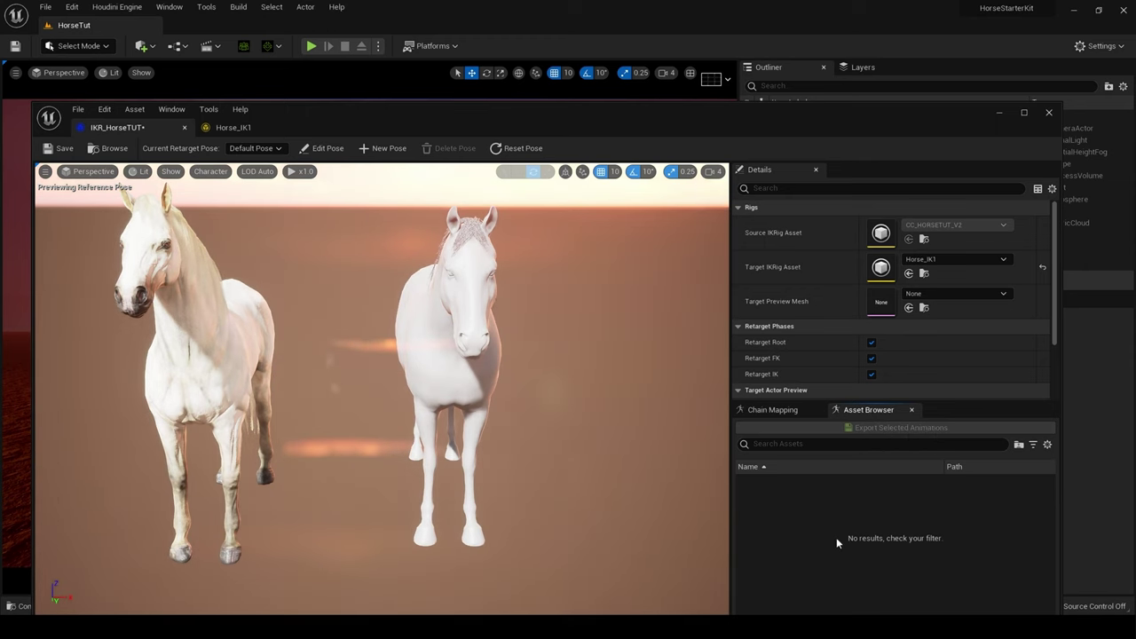
left_click_drag(605, 116, 614, 57)
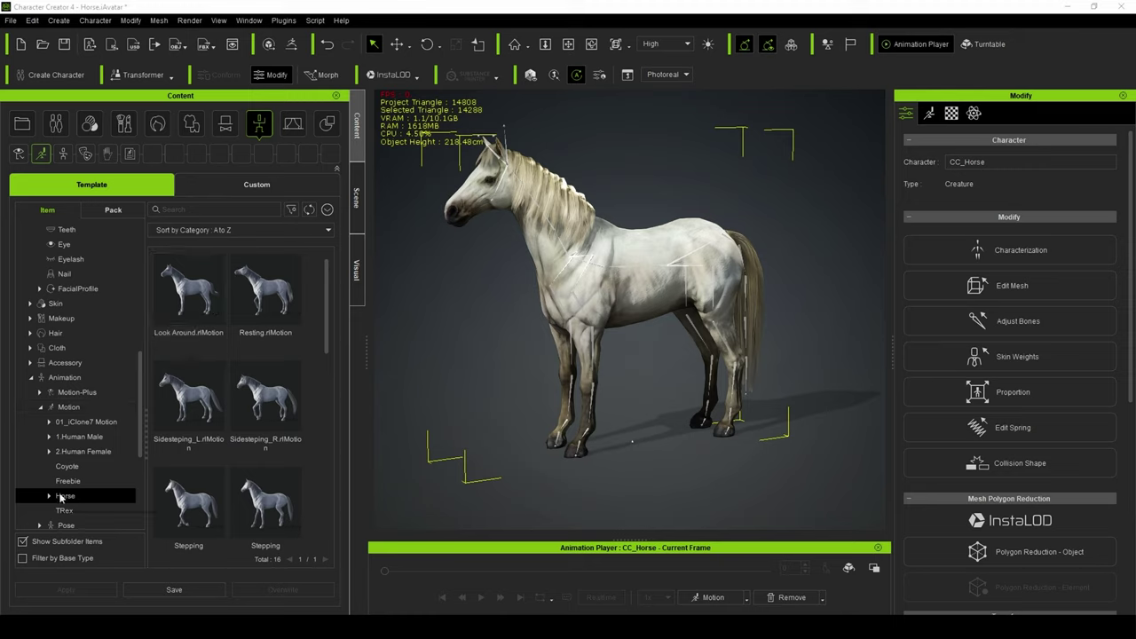
Step: Apply Resting.rlMotion to the horse and play then stop it in the Animation Player
left_click_drag(268, 307, 640, 287)
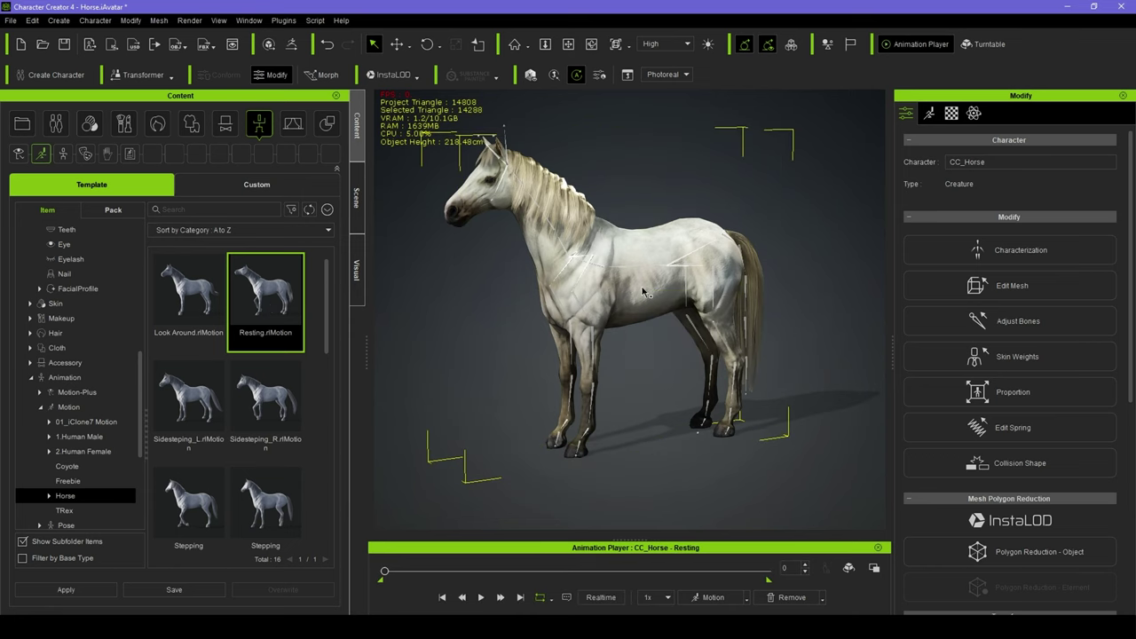
left_click(482, 599)
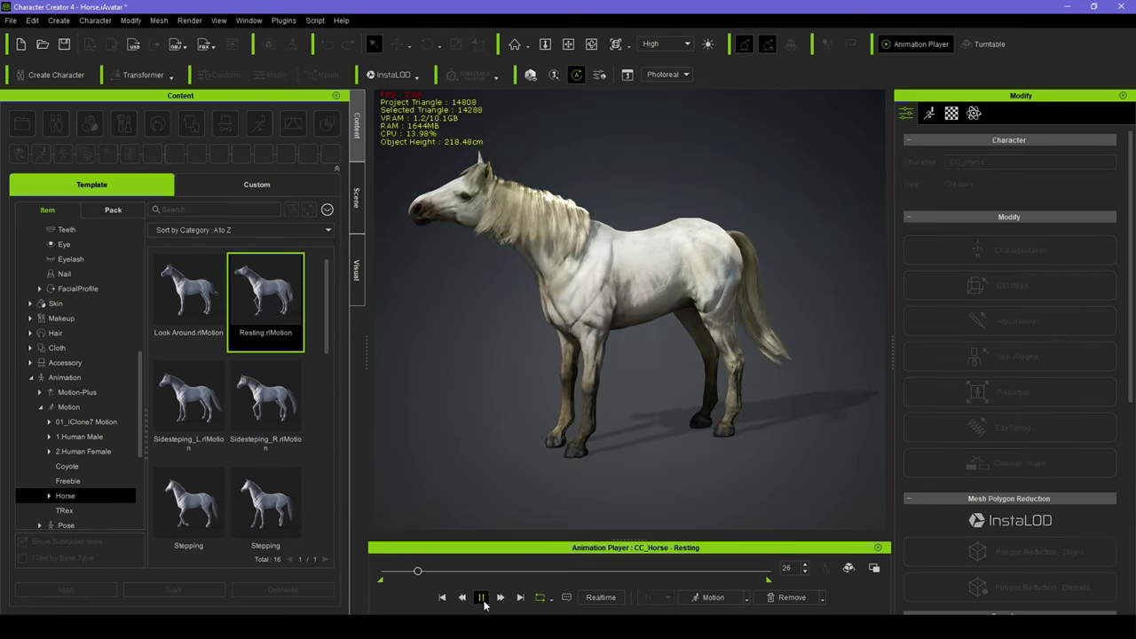
left_click(481, 598)
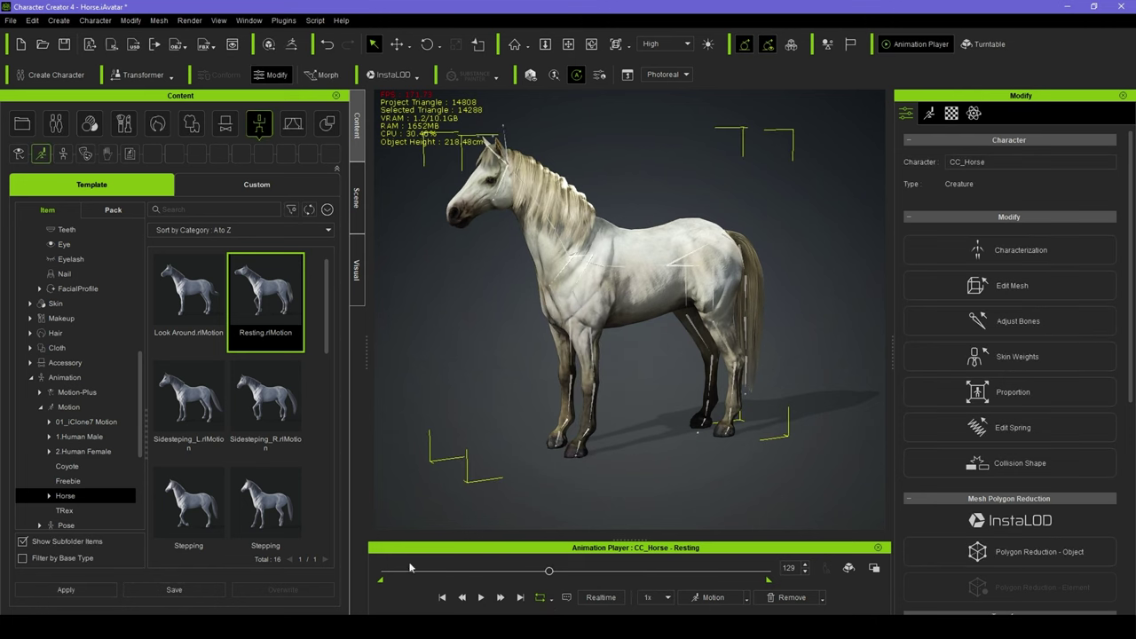
Step: Bring up File > Export > FBX > Selected for the horse
left_click(11, 21)
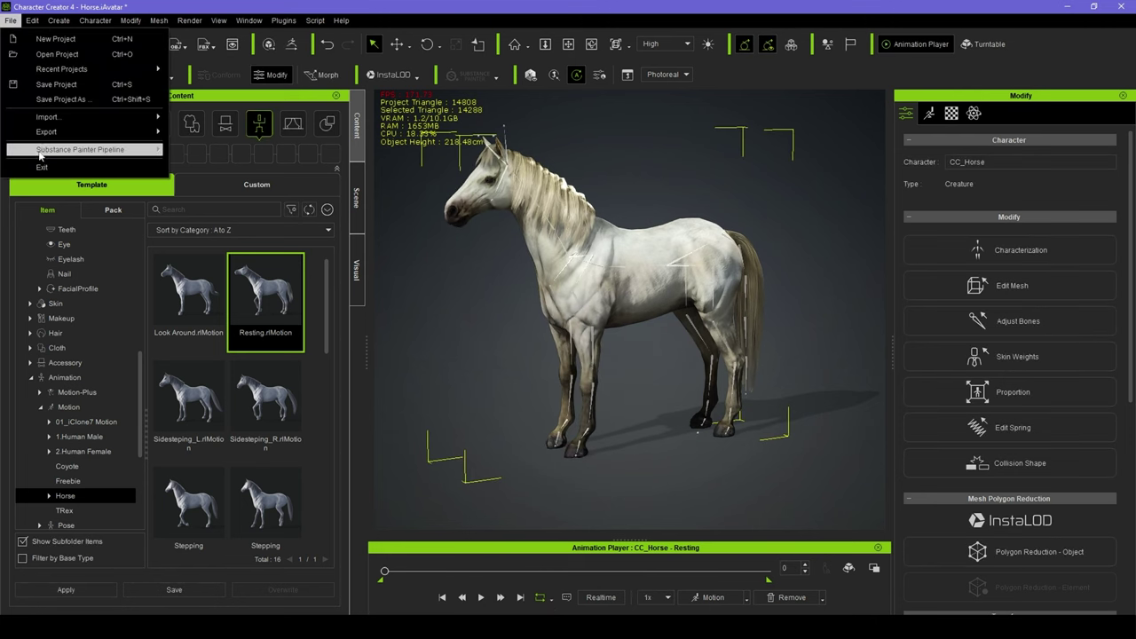
mouse_move(45, 140)
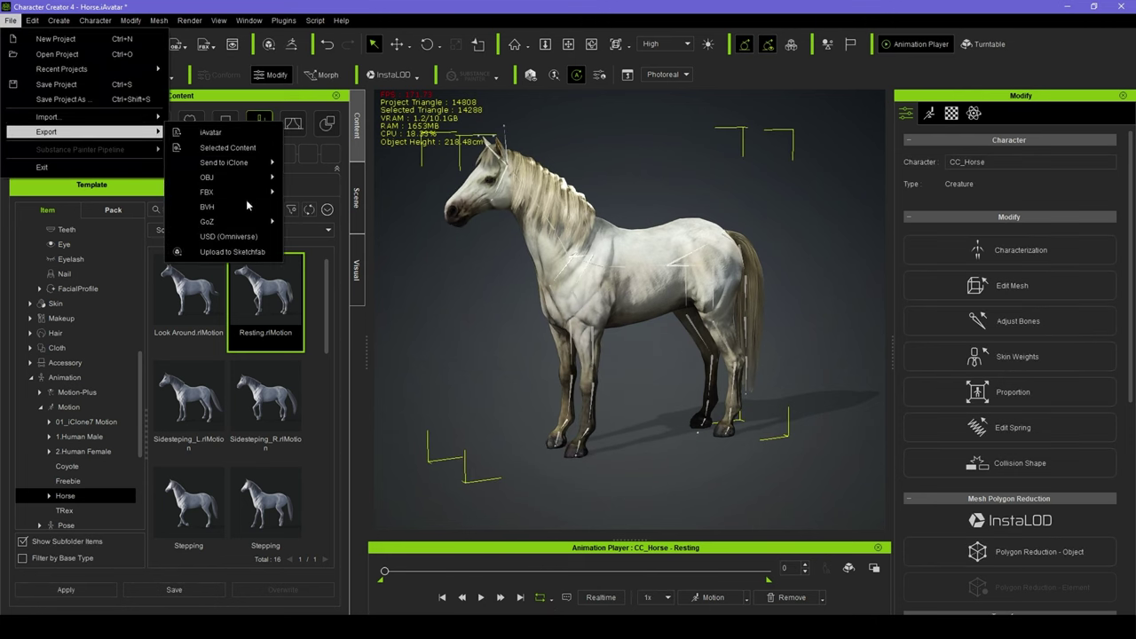
mouse_move(259, 196)
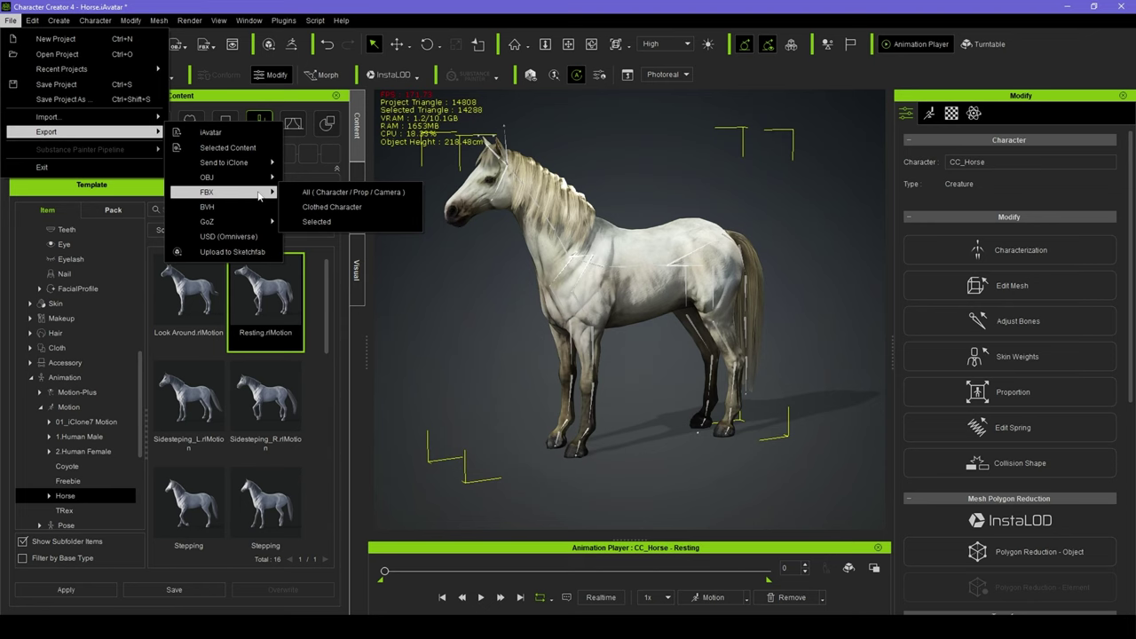
Step: Export the selected horse as FBX with FBX Options set to Motion only
left_click(330, 223)
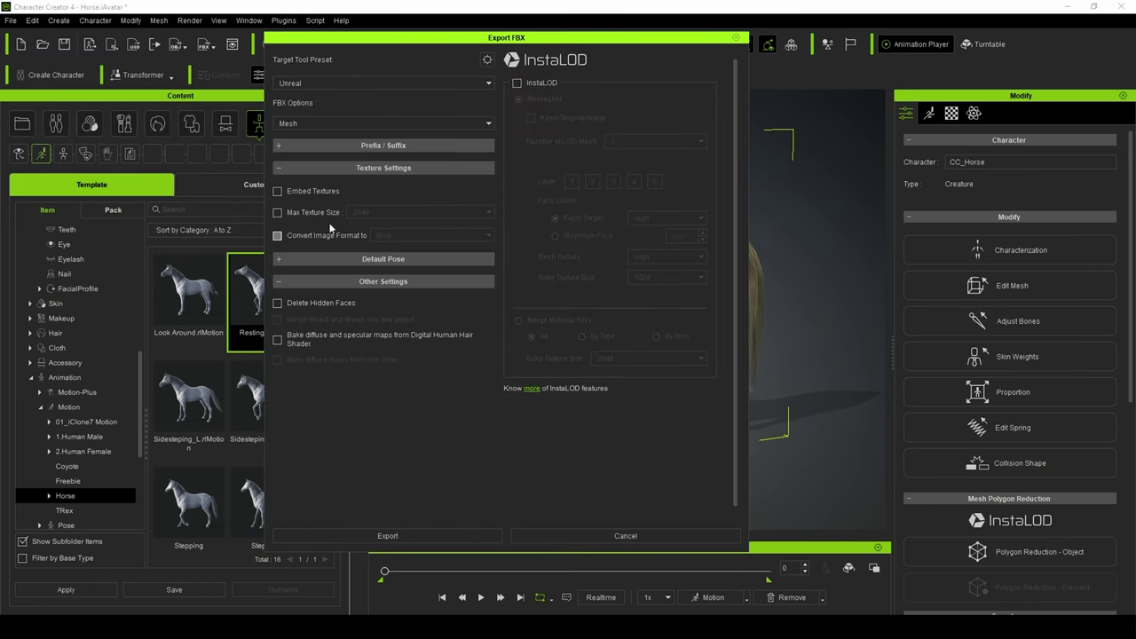
left_click(315, 124)
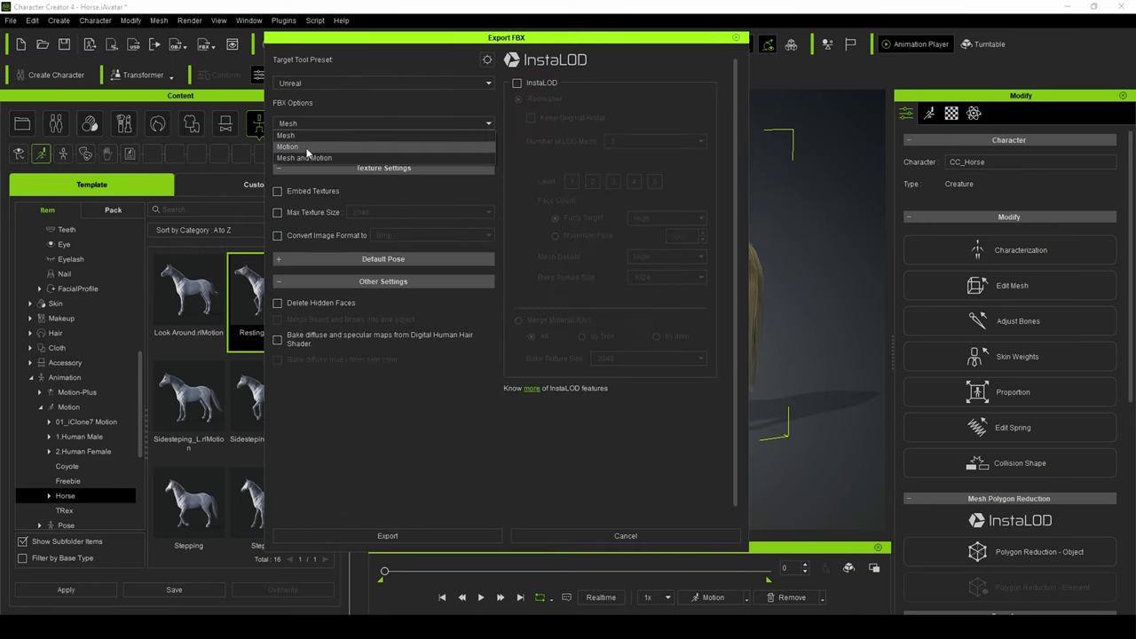
left_click(307, 152)
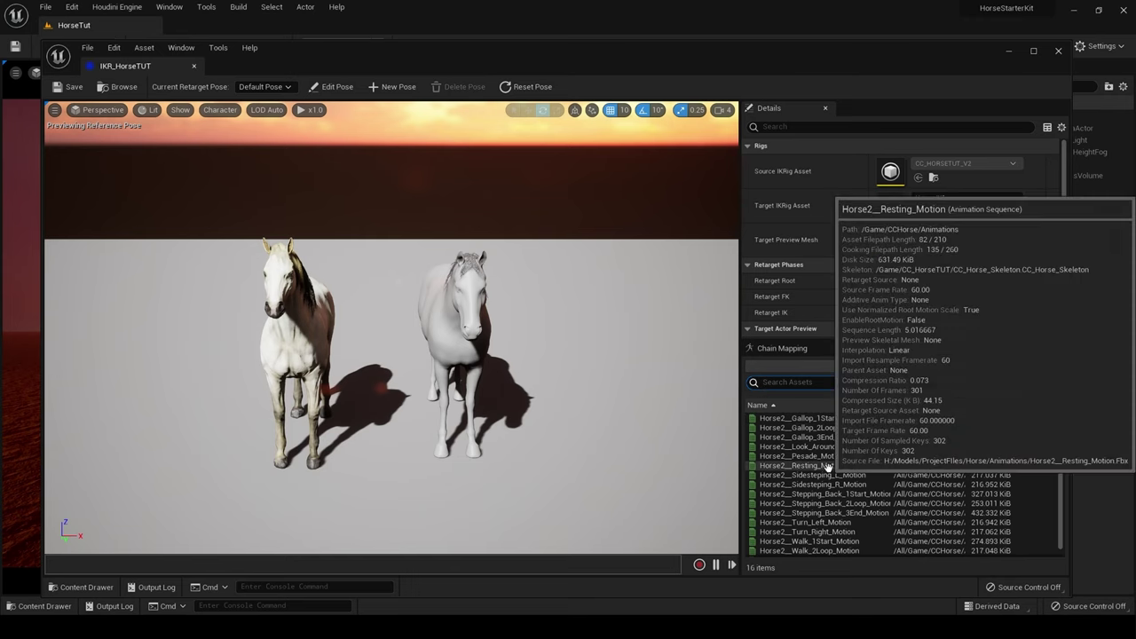
Step: Preview Horse2__Resting, Turn_Left and Walk_2Loop motions on both horses, then check Chain Mapping
left_click(827, 468)
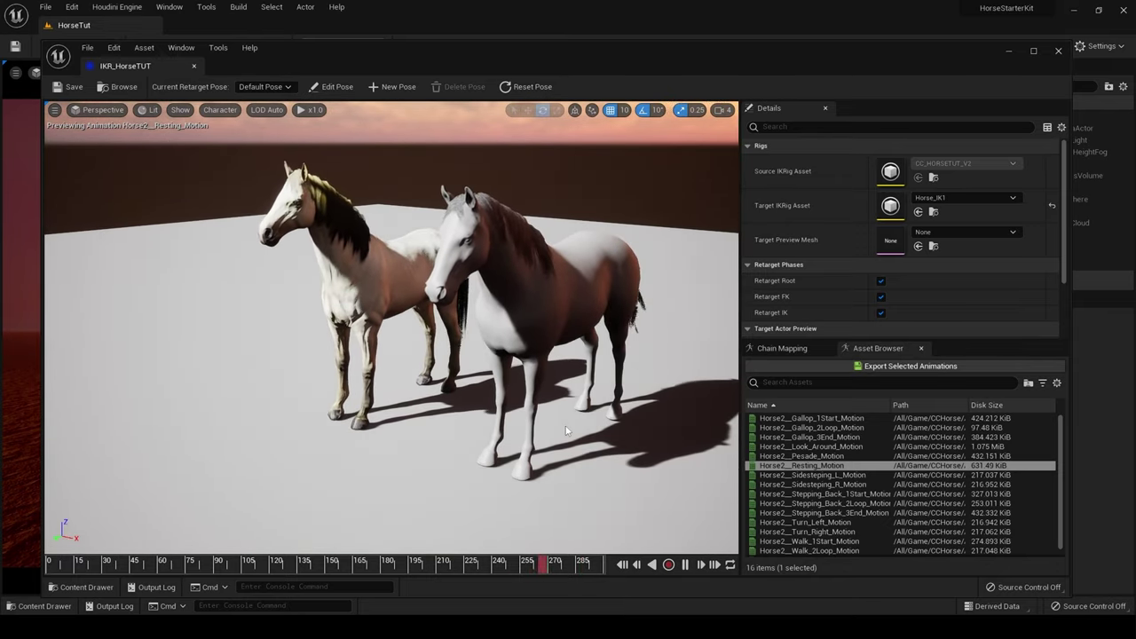
scroll(825, 514, "down", 1)
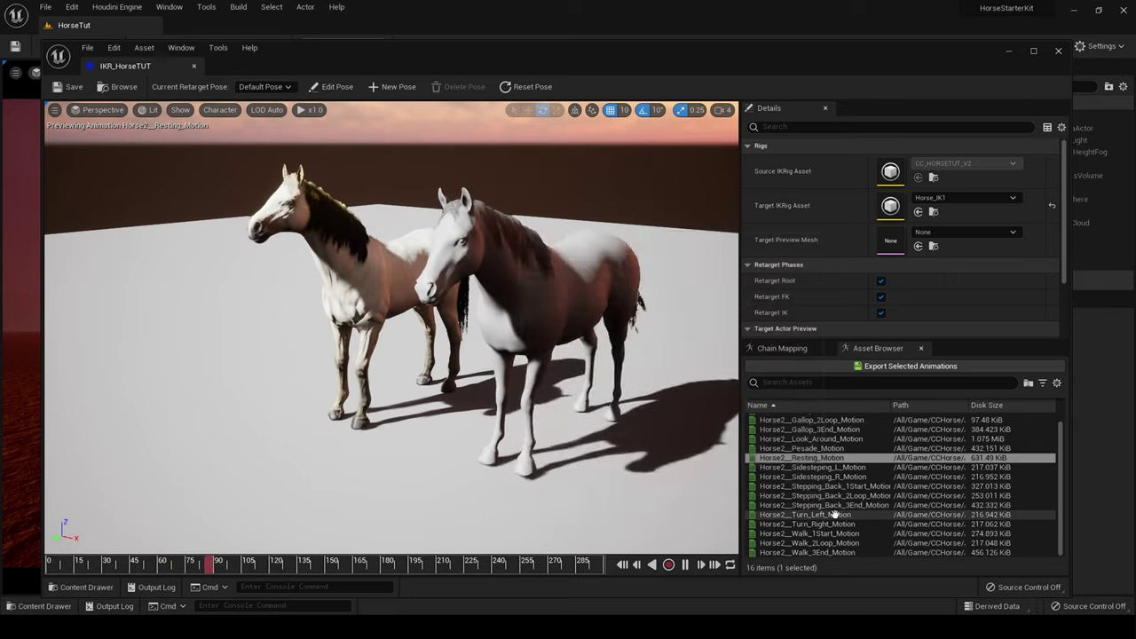
left_click(834, 515)
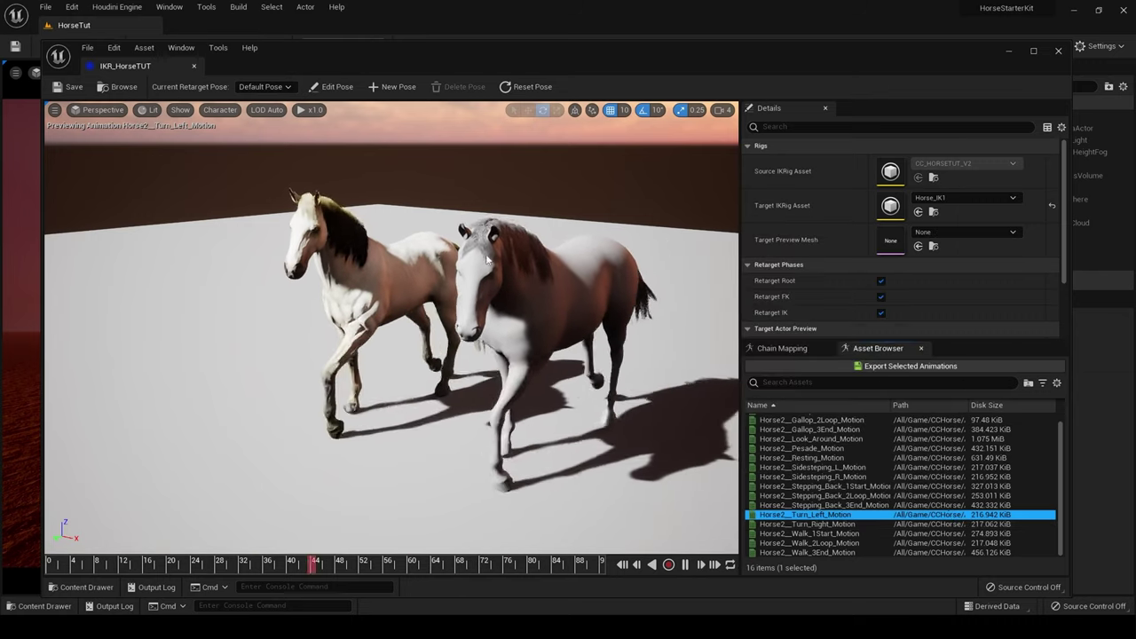
left_click(809, 542)
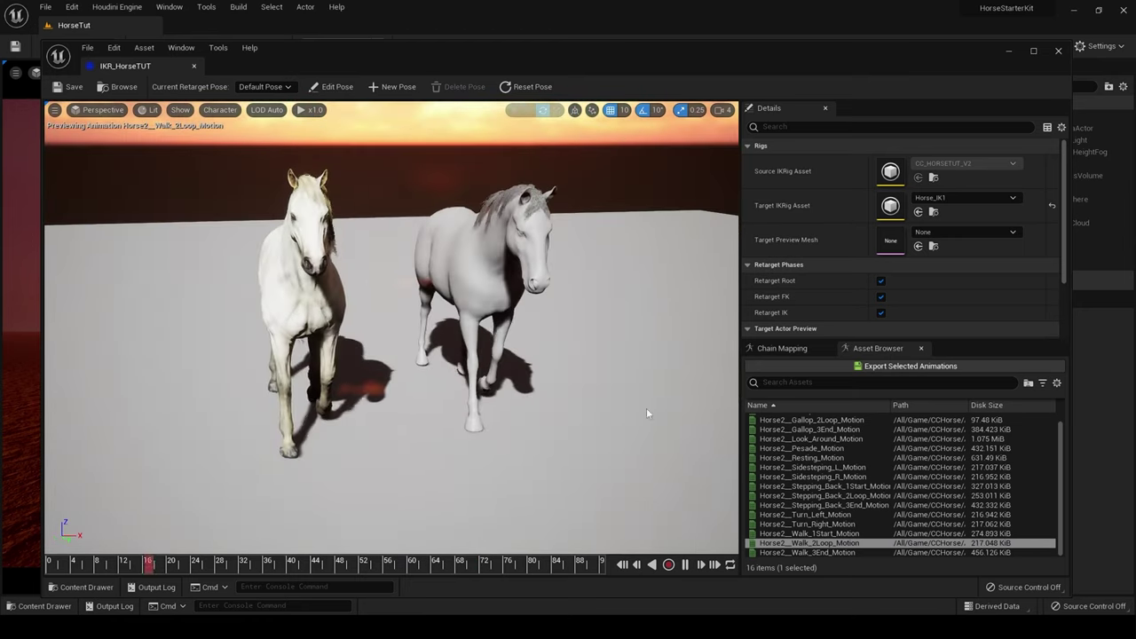
left_click(788, 353)
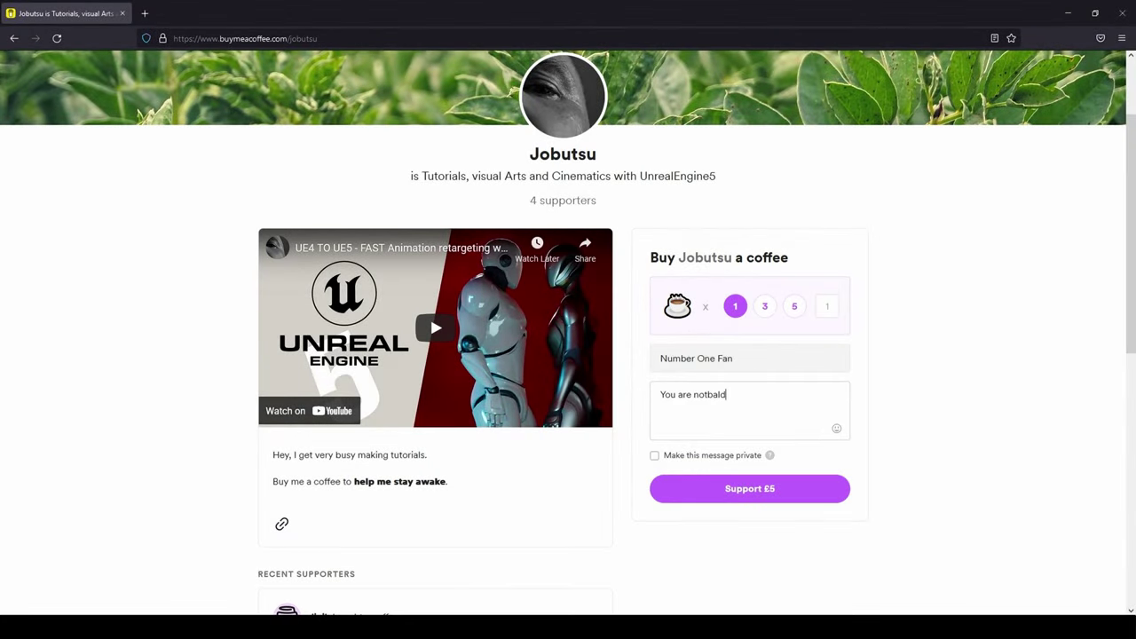
left_click(731, 495)
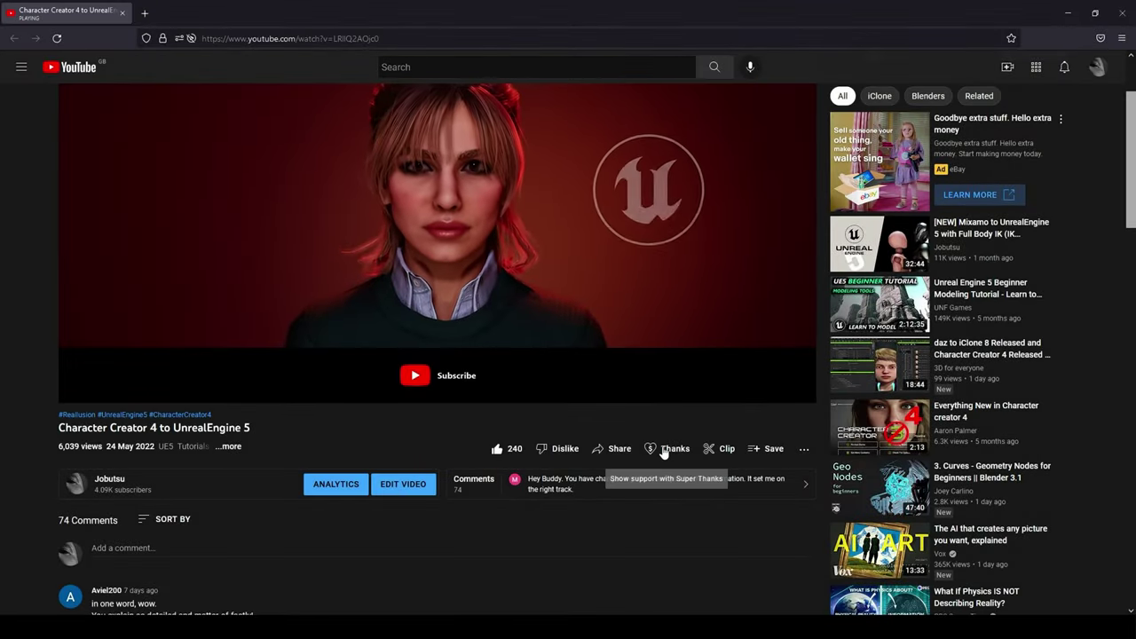
Step: Bring up the video's Super Thanks dialog with the £50.00 amount
left_click(663, 451)
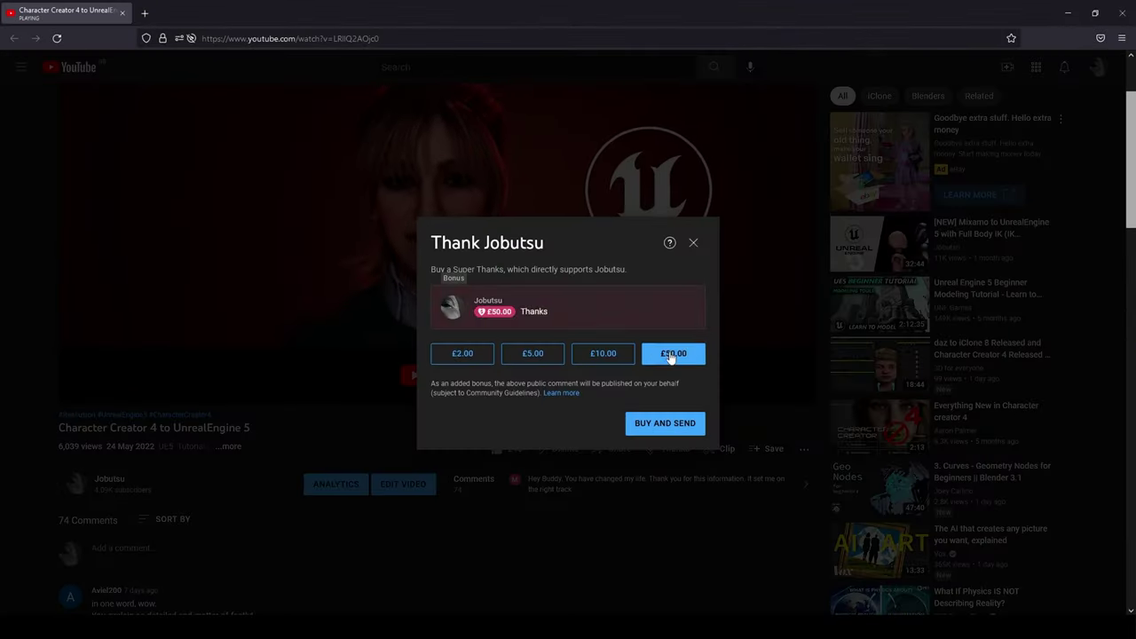